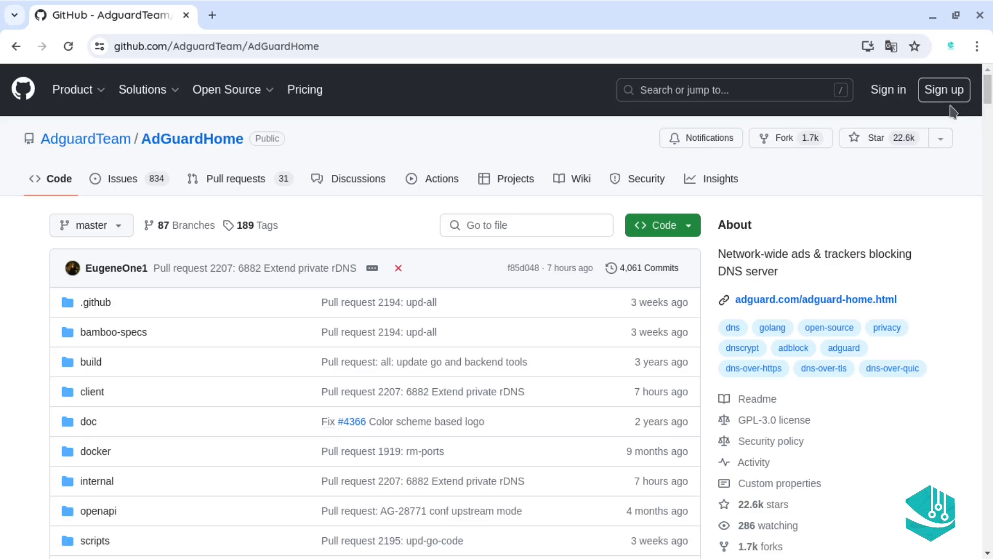
# Scroll the AdGuardHome README down to the AdGuard Home vs Pi-Hole comparison table.
pyautogui.moveTo(991, 80); pyautogui.dragTo(989, 113)
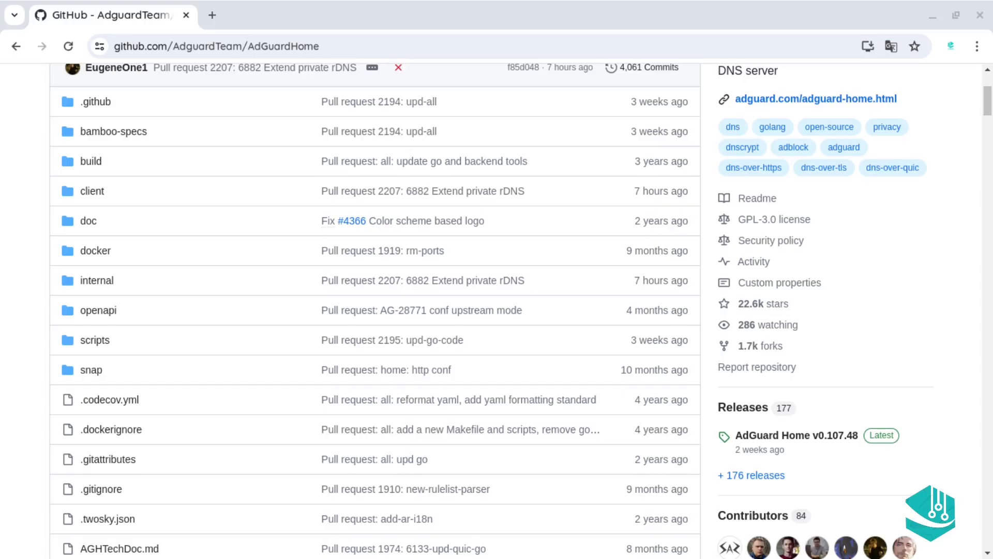
pyautogui.click(991, 114)
pyautogui.moveTo(990, 115); pyautogui.dragTo(992, 310)
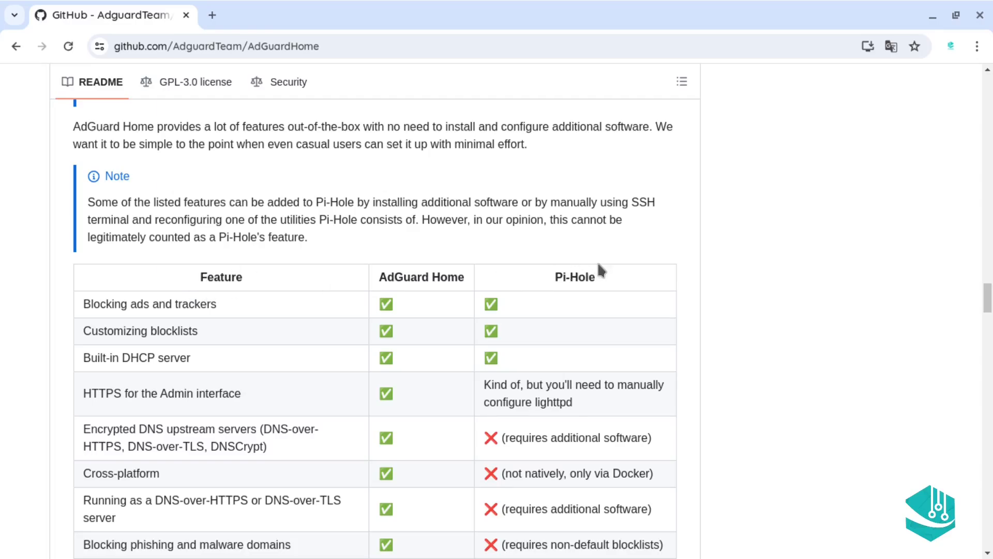
# Highlight the Pi-Hole column heading and the HTTPS admin interface row, then clear the highlights.
pyautogui.moveTo(553, 278); pyautogui.dragTo(593, 279)
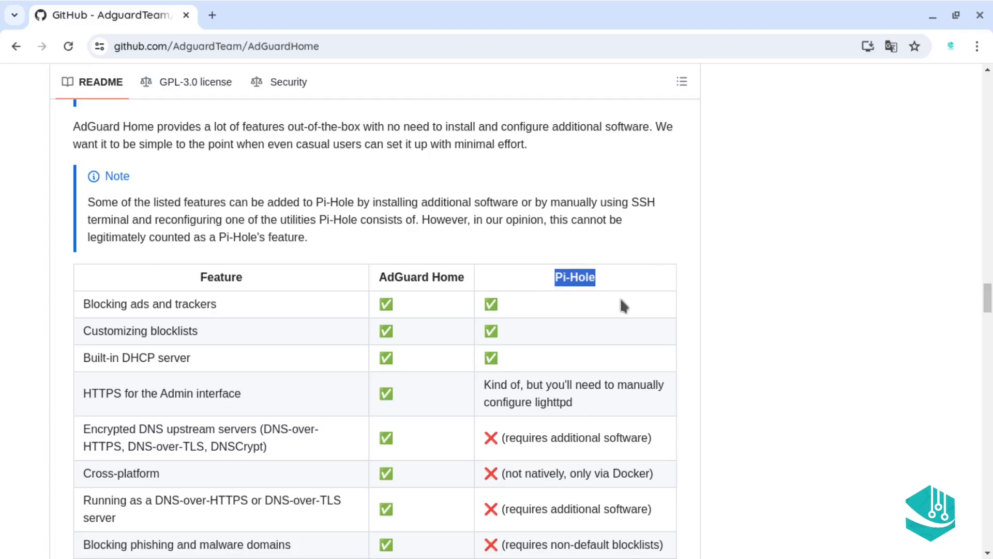
pyautogui.moveTo(988, 297)
pyautogui.mouseDown()
pyautogui.moveTo(988, 310)
pyautogui.moveTo(989, 293)
pyautogui.mouseUp()
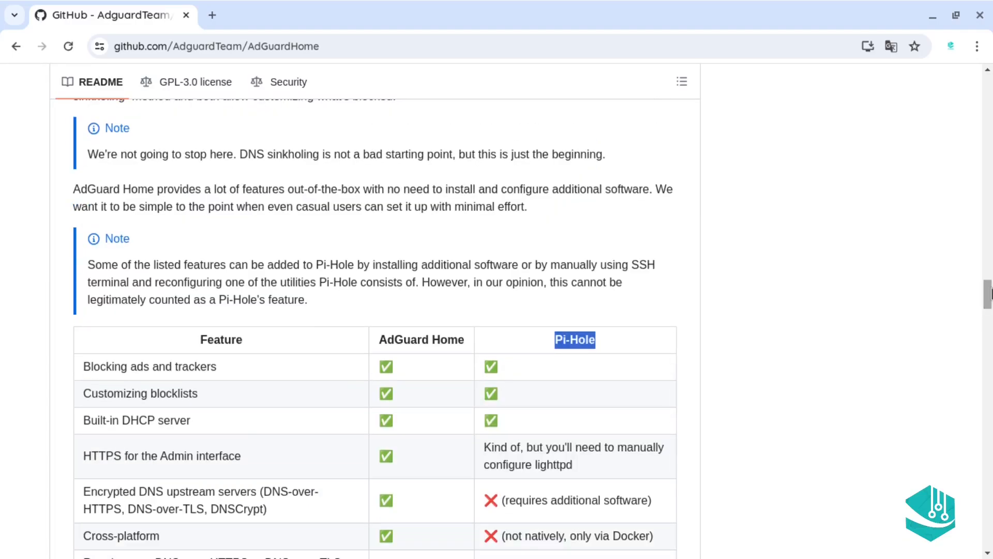
pyautogui.click(256, 350)
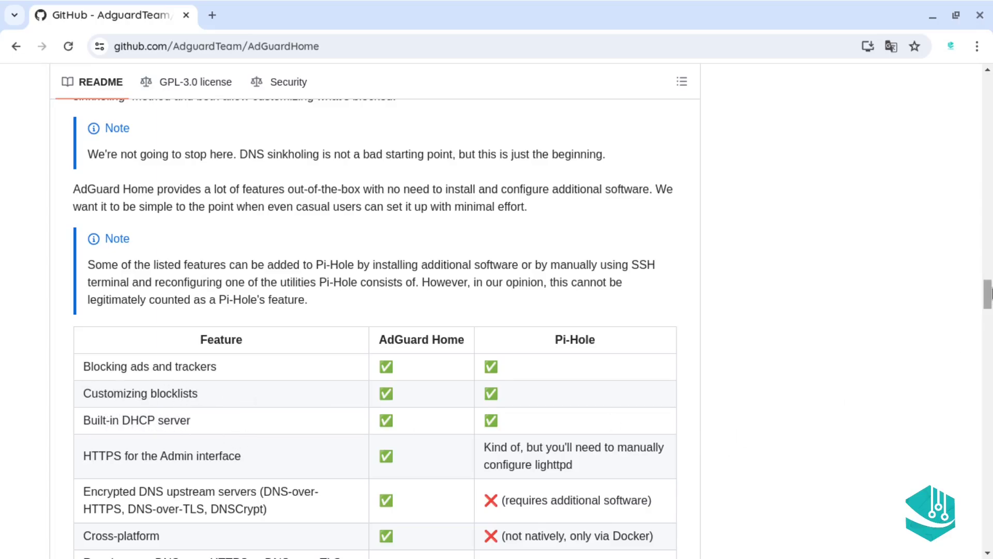
pyautogui.moveTo(992, 287); pyautogui.dragTo(992, 286)
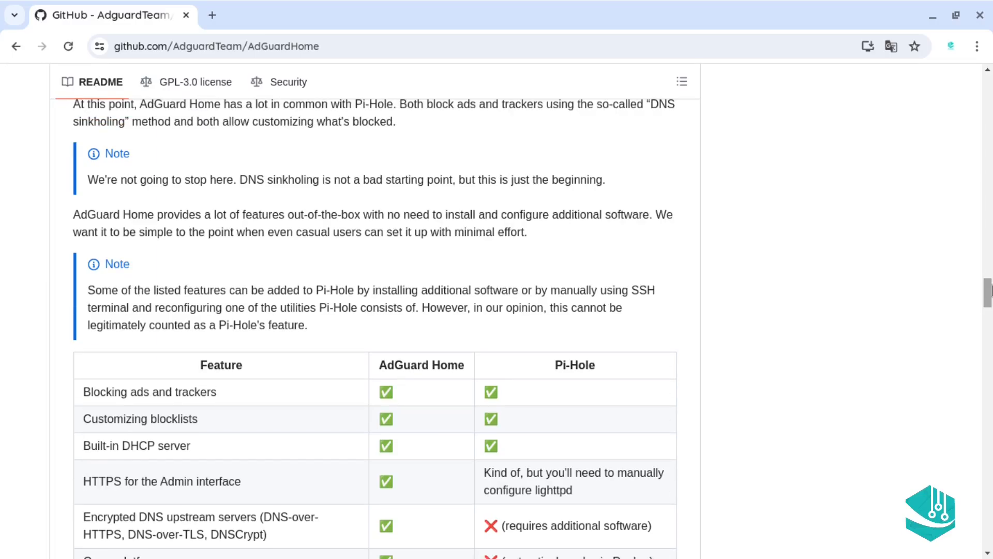
pyautogui.moveTo(987, 294); pyautogui.dragTo(986, 312)
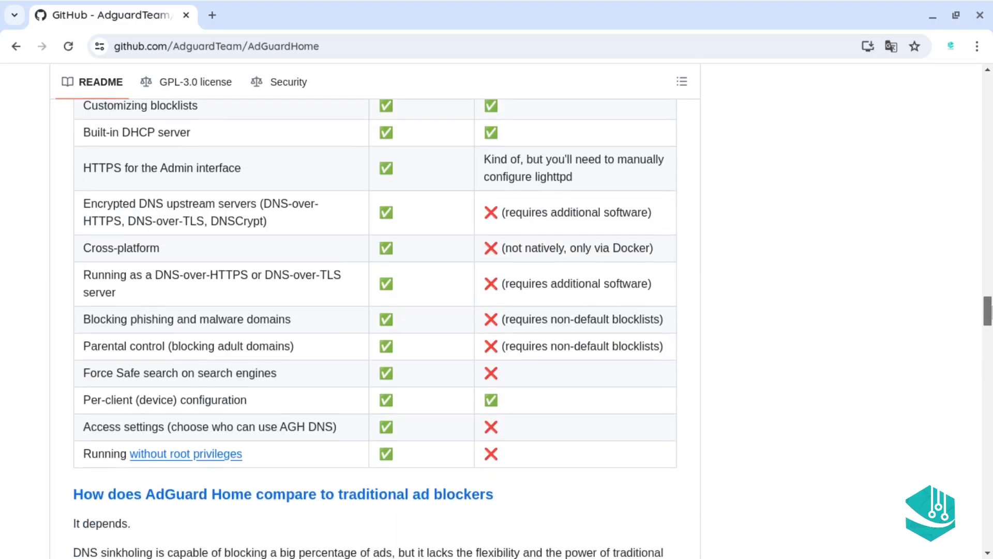
pyautogui.moveTo(114, 173); pyautogui.dragTo(184, 171)
pyautogui.click(157, 241)
# Scroll through the comparison table, then return to the repository file list and About section.
pyautogui.moveTo(987, 299)
pyautogui.mouseDown()
pyautogui.moveTo(988, 335)
pyautogui.moveTo(988, 313)
pyautogui.mouseUp()
pyautogui.scroll(-1, 988, 306)
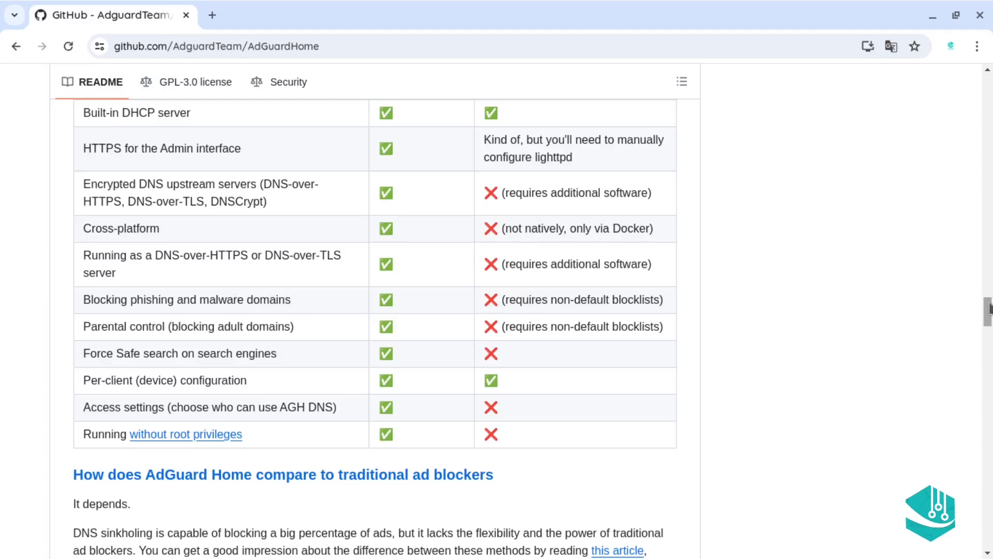
pyautogui.moveTo(987, 317); pyautogui.dragTo(988, 312)
pyautogui.scroll(1, 988, 312)
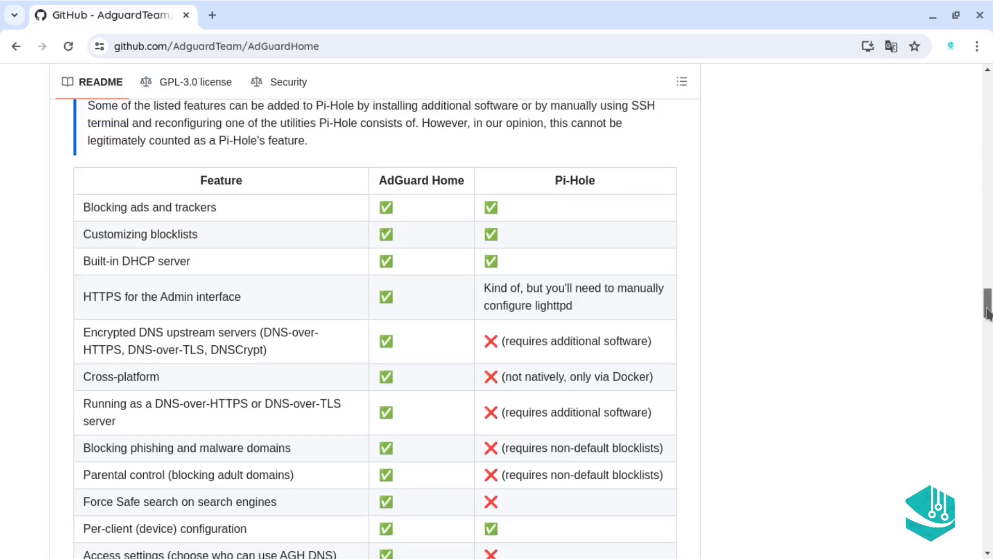
pyautogui.scroll(7, 988, 312)
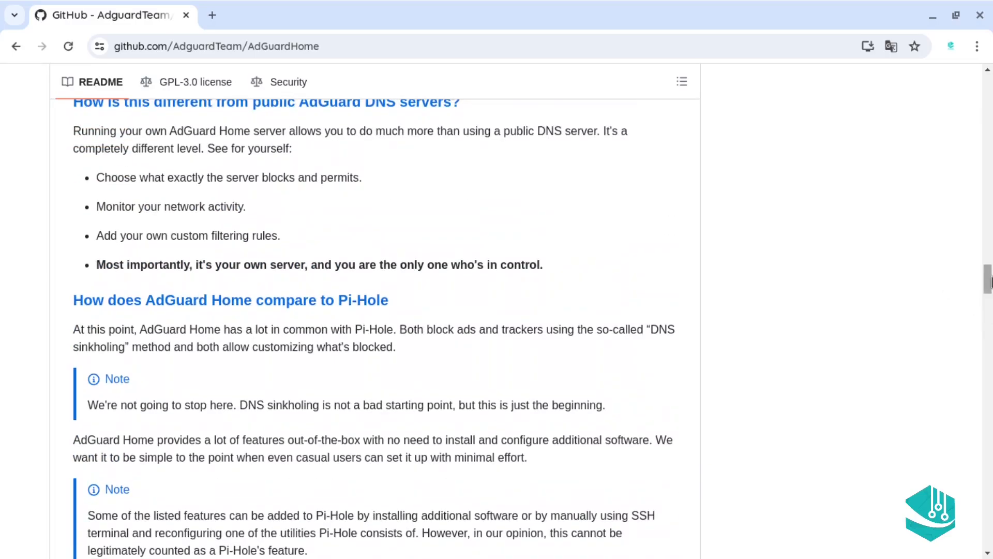
pyautogui.moveTo(990, 282); pyautogui.dragTo(990, 94)
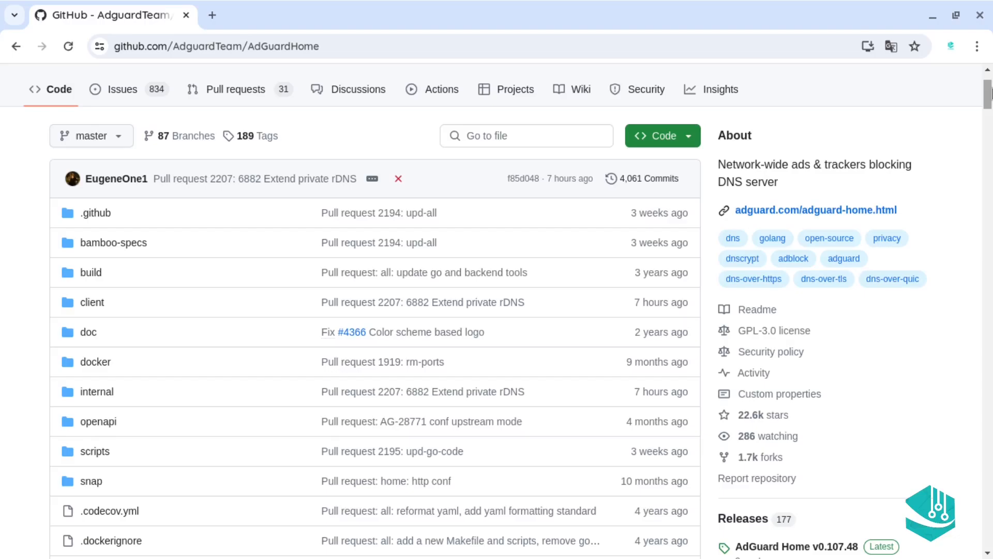
# Scroll the AdGuardHome GitHub page to the top and back down.
pyautogui.moveTo(989, 94); pyautogui.dragTo(990, 96)
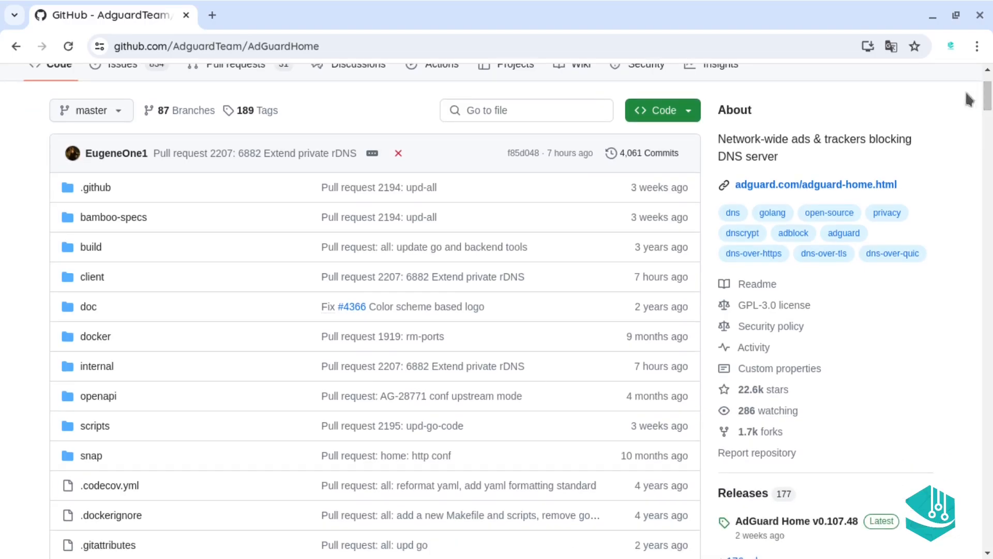
pyautogui.scroll(1, 990, 98)
pyautogui.scroll(1, 990, 99)
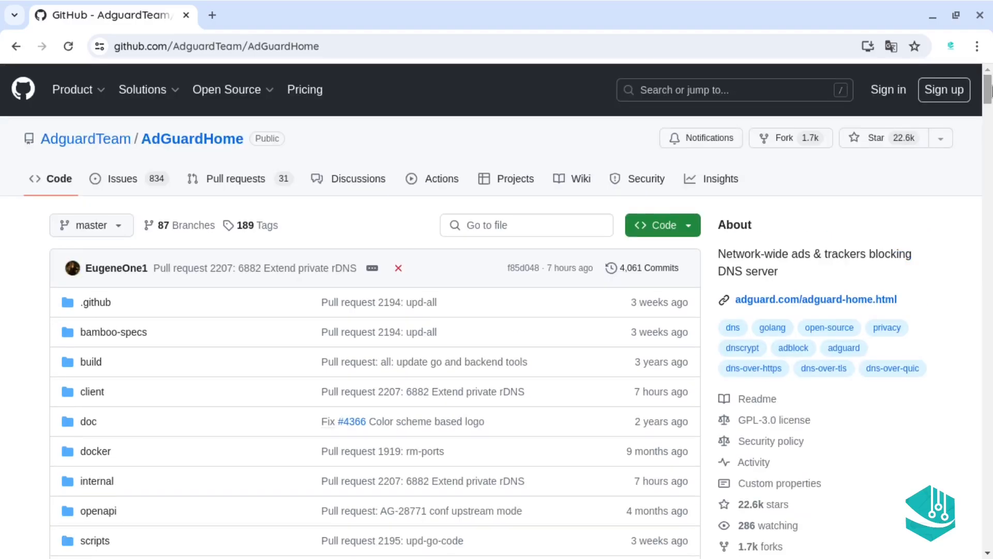
pyautogui.scroll(-1, 990, 91)
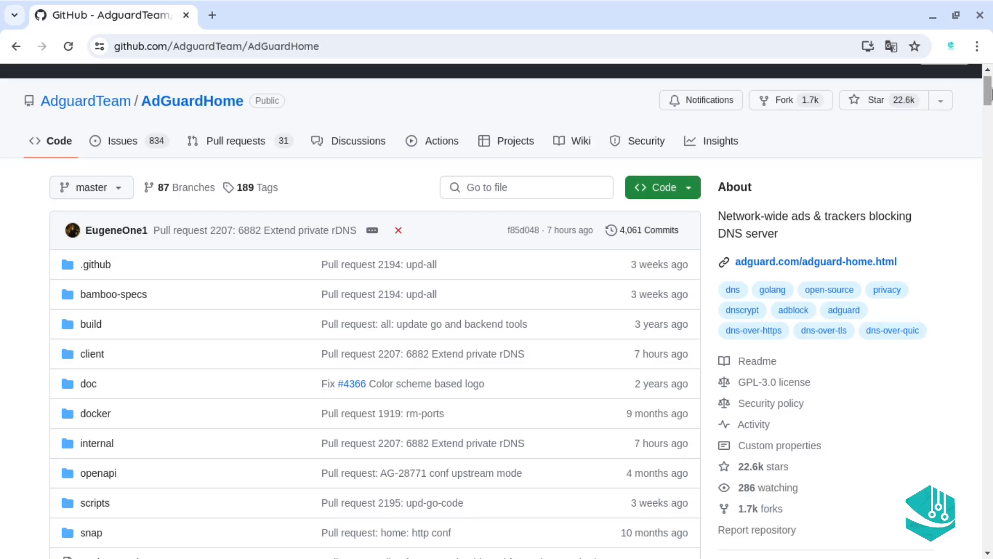
pyautogui.moveTo(991, 95)
pyautogui.mouseDown()
pyautogui.moveTo(991, 325)
pyautogui.moveTo(991, 95)
pyautogui.mouseUp()
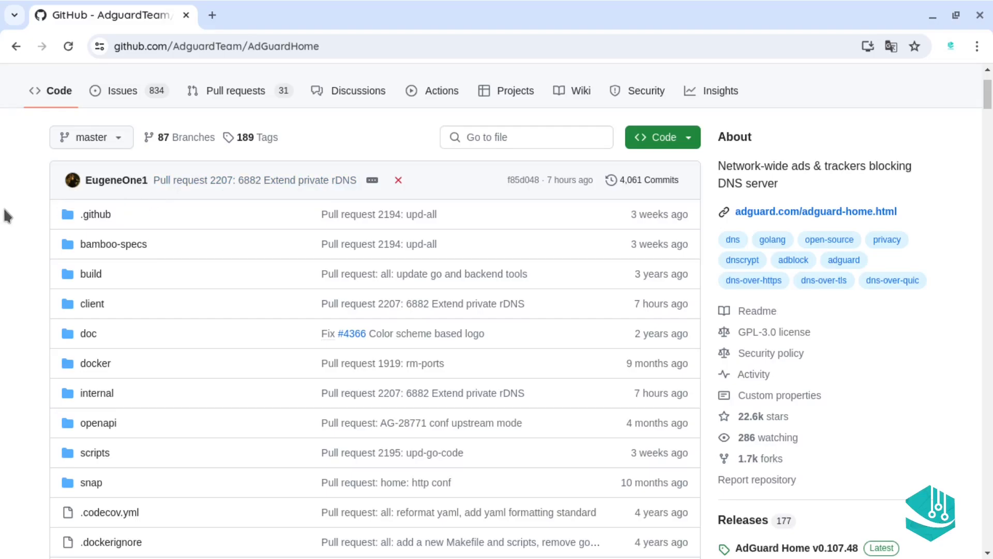
pyautogui.moveTo(990, 93); pyautogui.dragTo(990, 175)
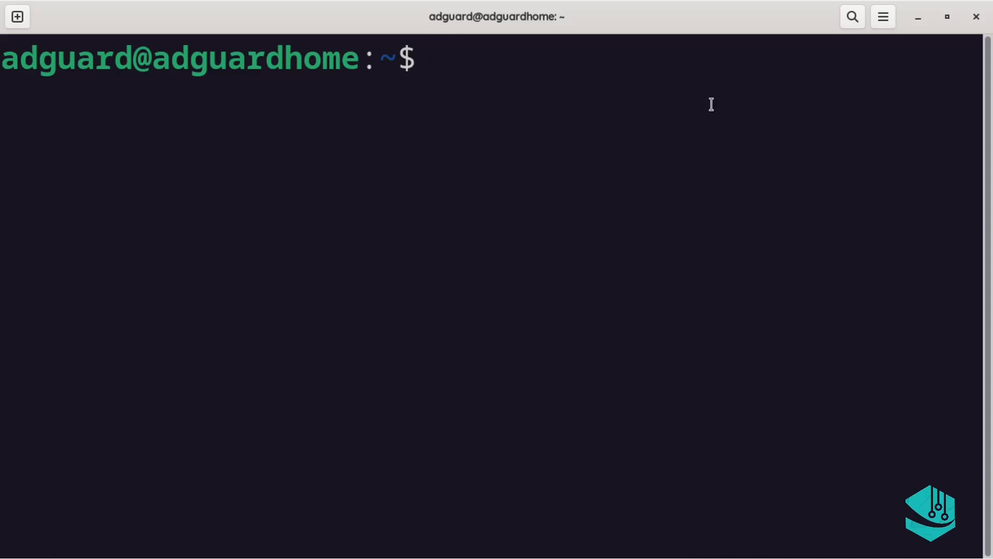
# Run ip a to list the network interfaces.
pyautogui.write('io')
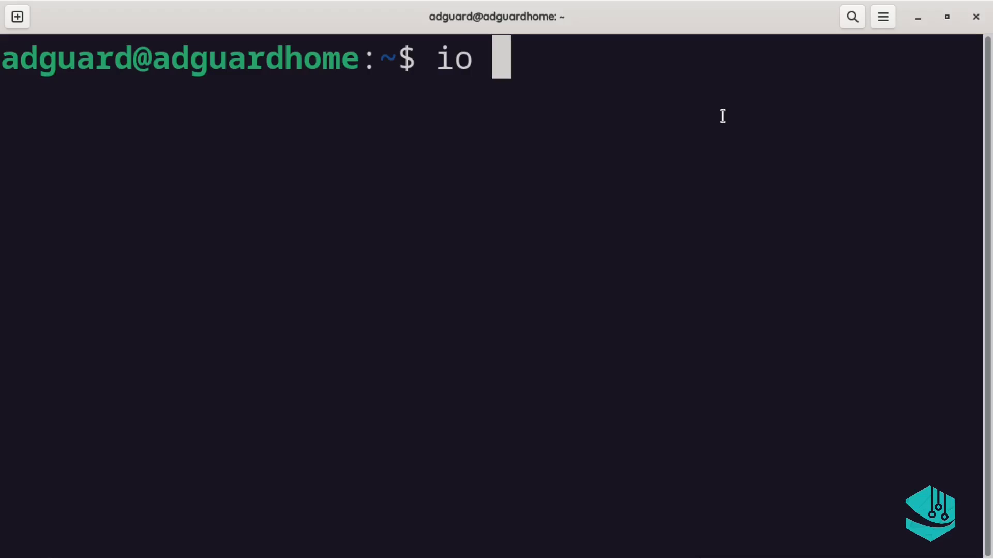
pyautogui.press('BackSpace')
pyautogui.press('BackSpace')
pyautogui.write('p,')
pyautogui.press('BackSpace')
pyautogui.write('a')
pyautogui.press('Return')
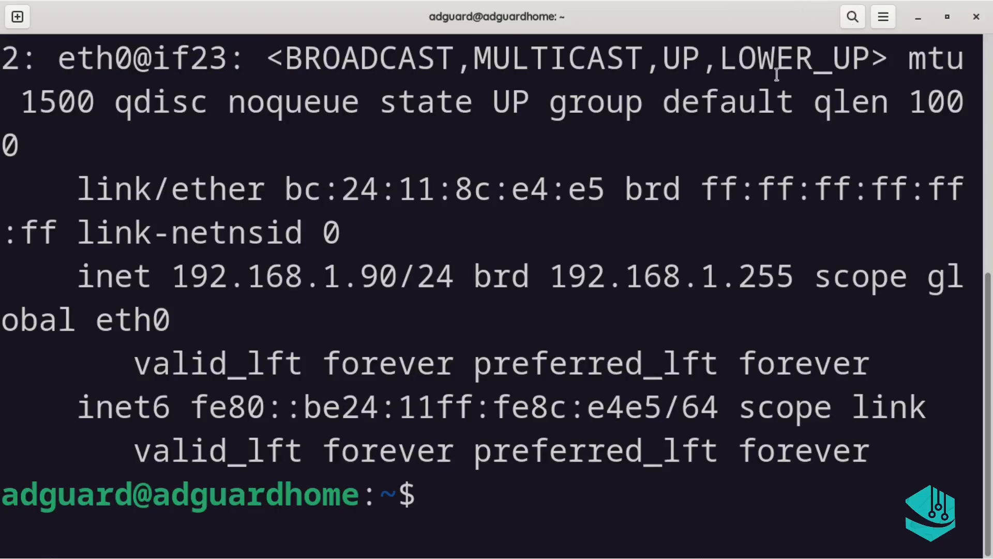
# Select the eth0 server address 192.168.1.90/24 on the inet line.
pyautogui.moveTo(169, 282); pyautogui.dragTo(347, 277)
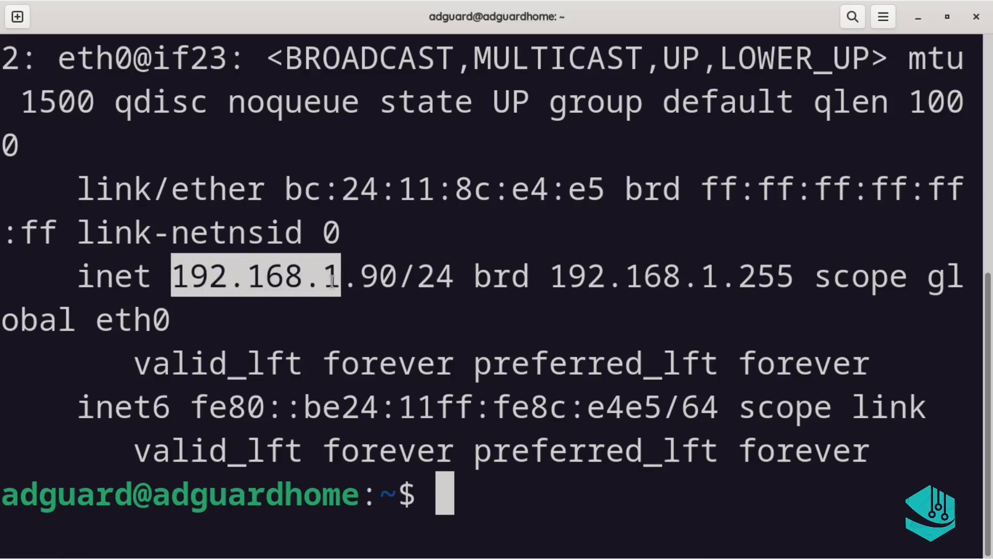
pyautogui.doubleClick(347, 277)
pyautogui.click(376, 275)
pyautogui.doubleClick(370, 280)
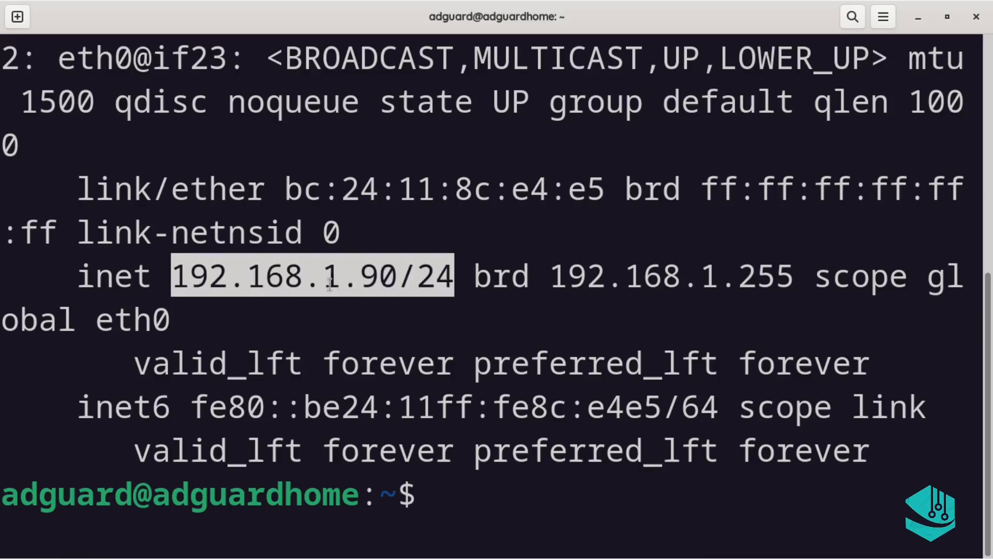
pyautogui.click(177, 279)
pyautogui.moveTo(177, 279)
pyautogui.mouseDown()
pyautogui.moveTo(396, 276)
pyautogui.moveTo(185, 284)
pyautogui.mouseUp()
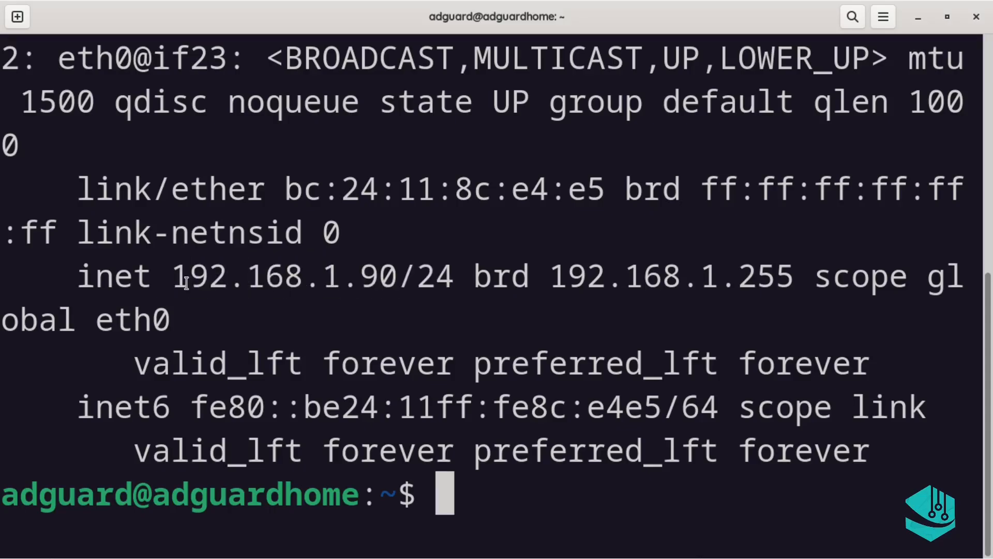
# Highlight the 1.90 host part of the 192.168.1.90 address.
pyautogui.moveTo(167, 277); pyautogui.dragTo(391, 279)
pyautogui.click(326, 278)
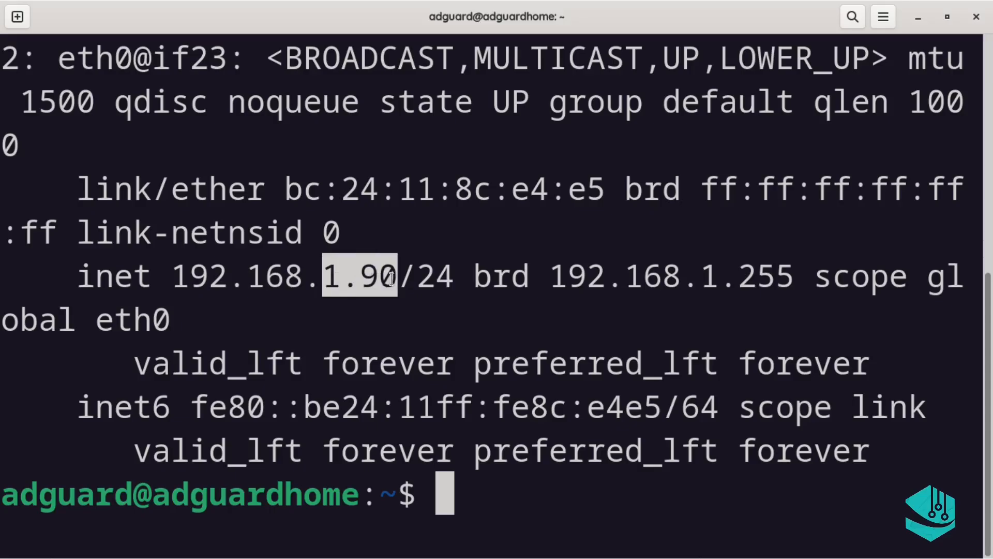
pyautogui.click(444, 313)
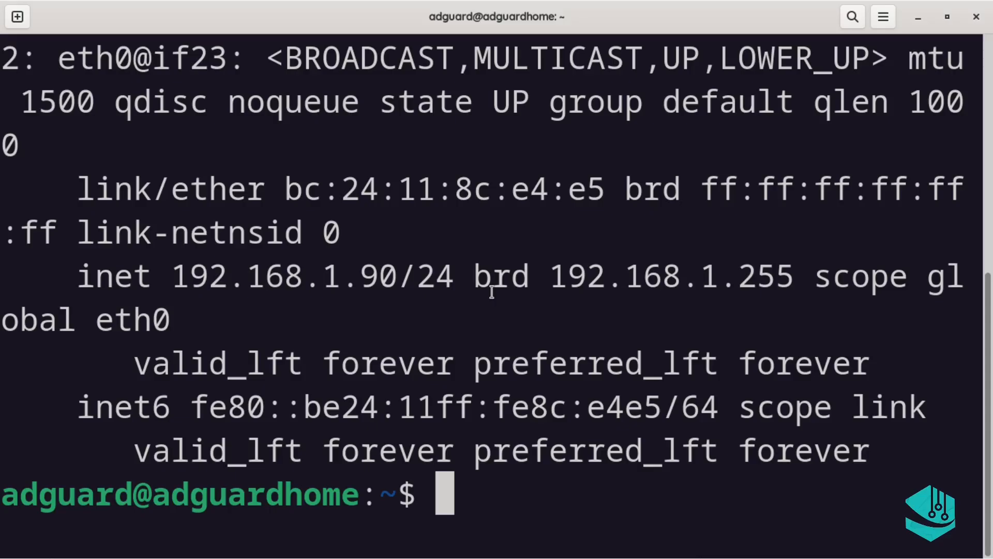
pyautogui.moveTo(325, 279); pyautogui.dragTo(631, 273)
pyautogui.click(662, 299)
pyautogui.moveTo(381, 274); pyautogui.dragTo(397, 274)
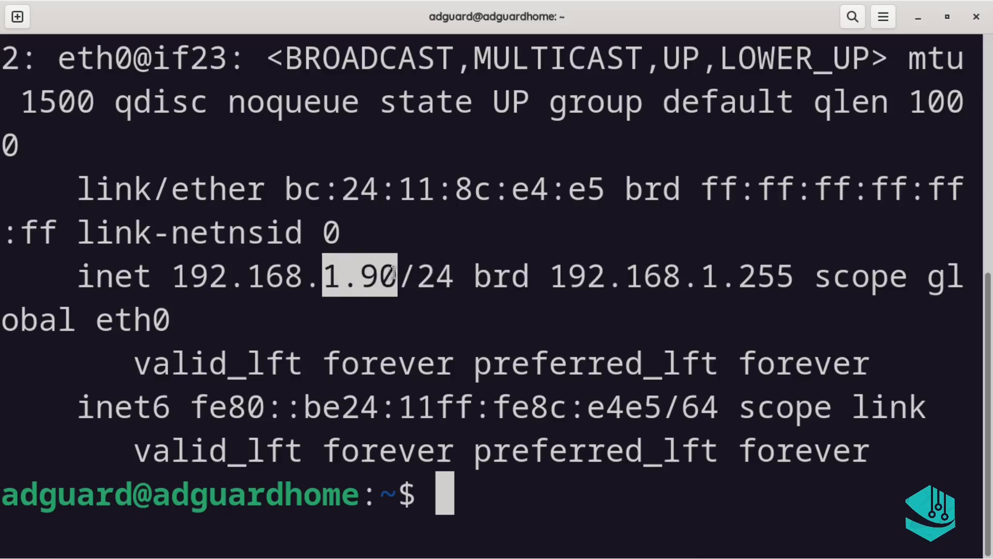
pyautogui.click(316, 299)
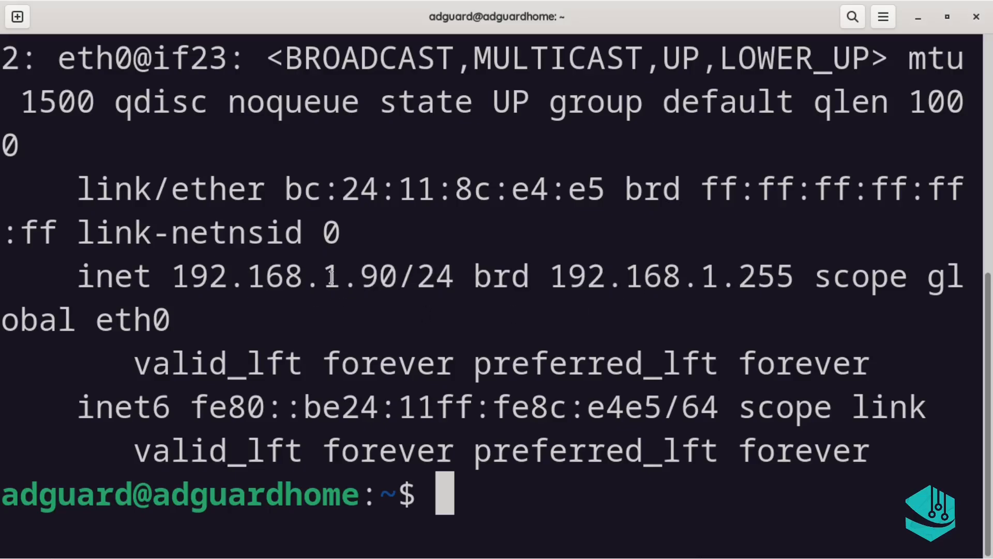
pyautogui.moveTo(332, 277); pyautogui.dragTo(397, 276)
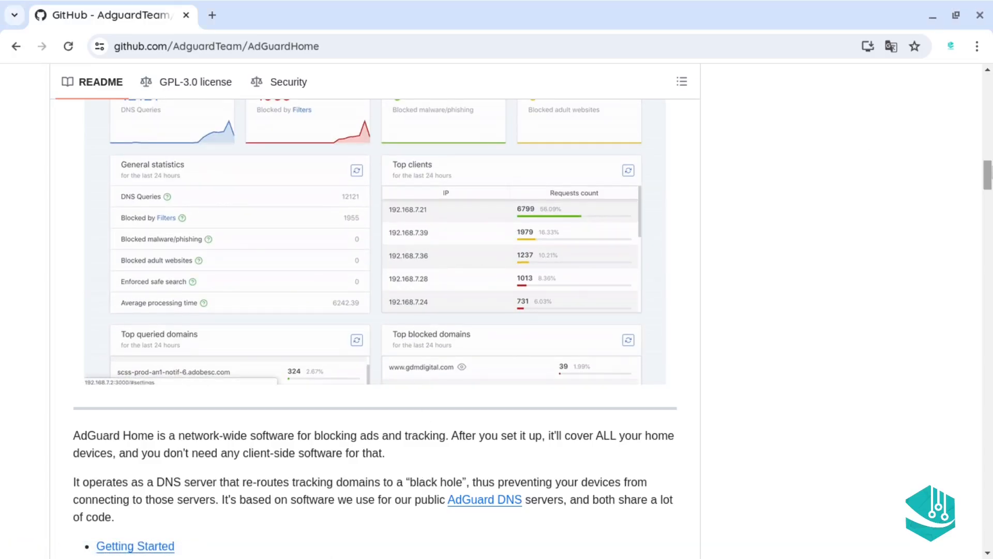
# Scroll to the install instructions and highlight the inline curl and wget mentions.
pyautogui.moveTo(991, 173); pyautogui.dragTo(991, 224)
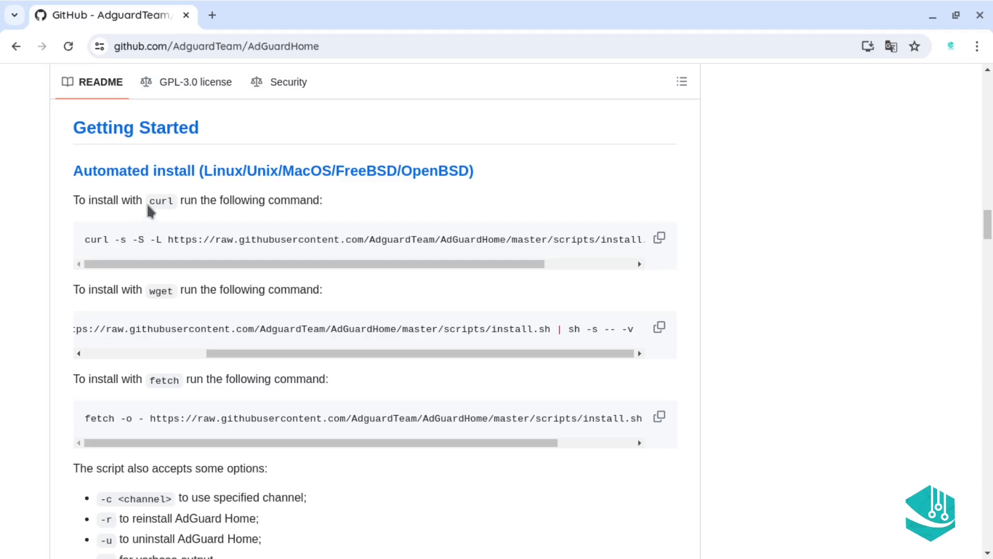
pyautogui.moveTo(148, 201); pyautogui.dragTo(177, 200)
pyautogui.moveTo(144, 290); pyautogui.dragTo(174, 291)
pyautogui.click(186, 291)
pyautogui.moveTo(149, 290); pyautogui.dragTo(173, 292)
pyautogui.click(208, 292)
# Select the start of the wget install command.
pyautogui.moveTo(225, 354); pyautogui.dragTo(91, 342)
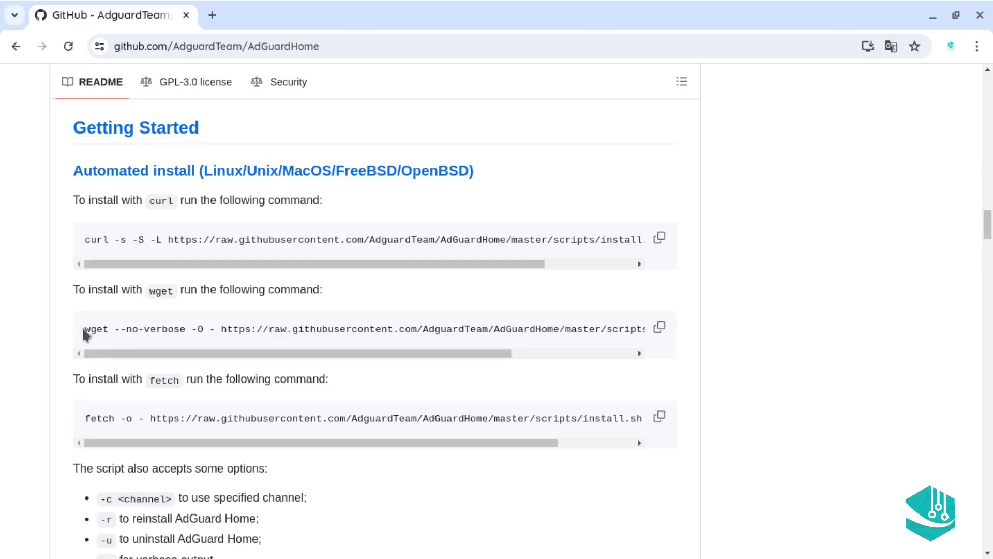
pyautogui.doubleClick(91, 331)
pyautogui.moveTo(109, 331); pyautogui.dragTo(143, 323)
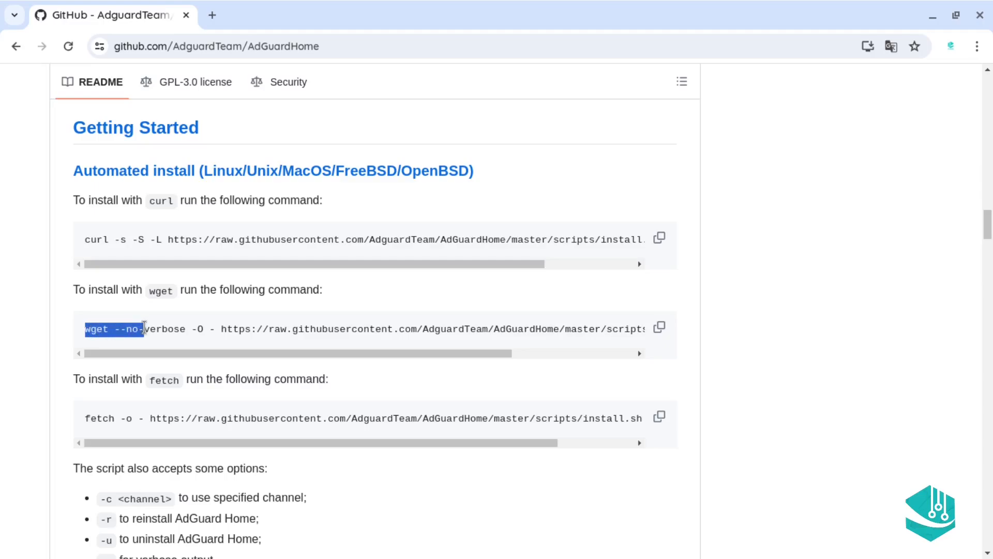
pyautogui.click(119, 330)
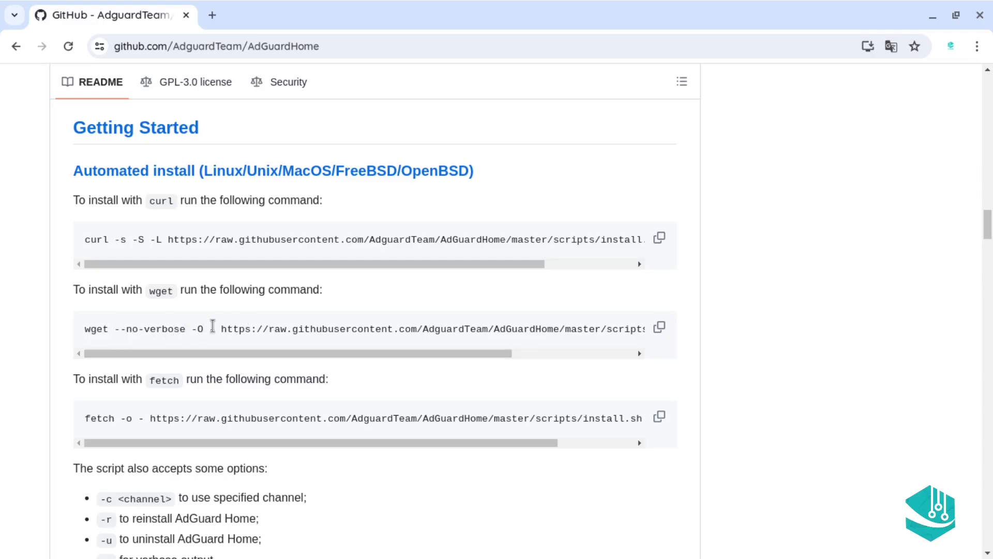
# Highlight the download URL in the wget command, then copy the whole command.
pyautogui.moveTo(221, 329); pyautogui.dragTo(607, 329)
pyautogui.moveTo(459, 355); pyautogui.dragTo(649, 333)
pyautogui.click(514, 324)
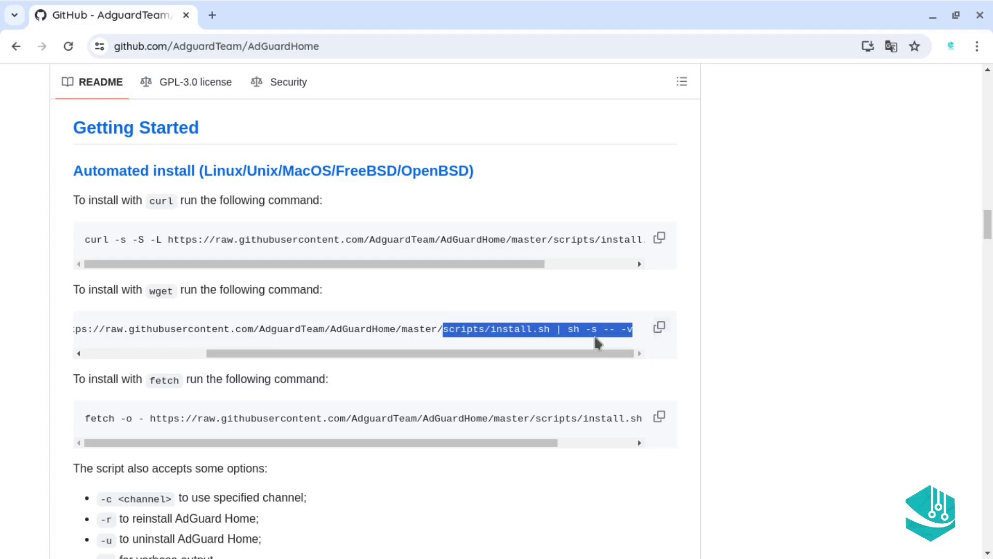
pyautogui.click(538, 336)
pyautogui.moveTo(455, 359); pyautogui.dragTo(308, 348)
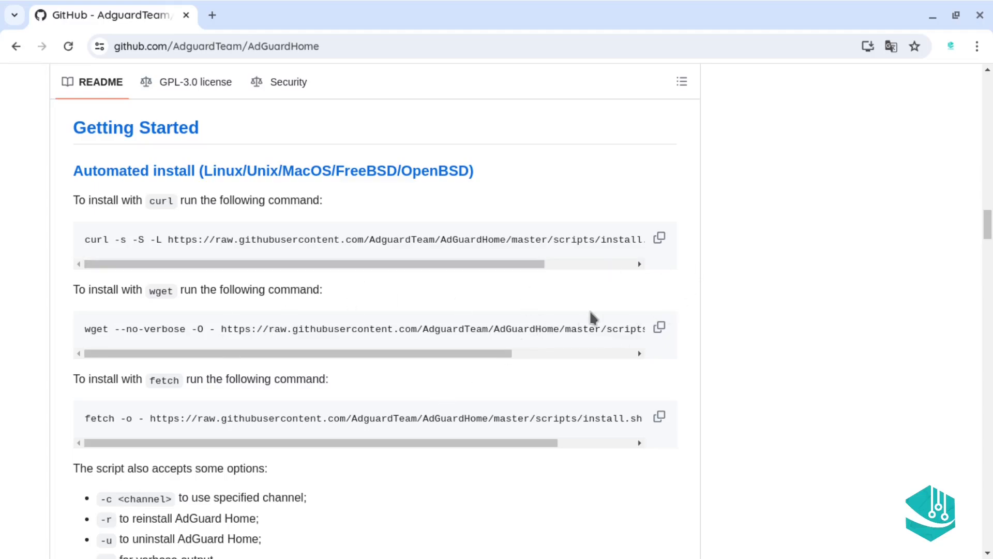
pyautogui.click(659, 326)
pyautogui.hotkey('alt', 'Tab')
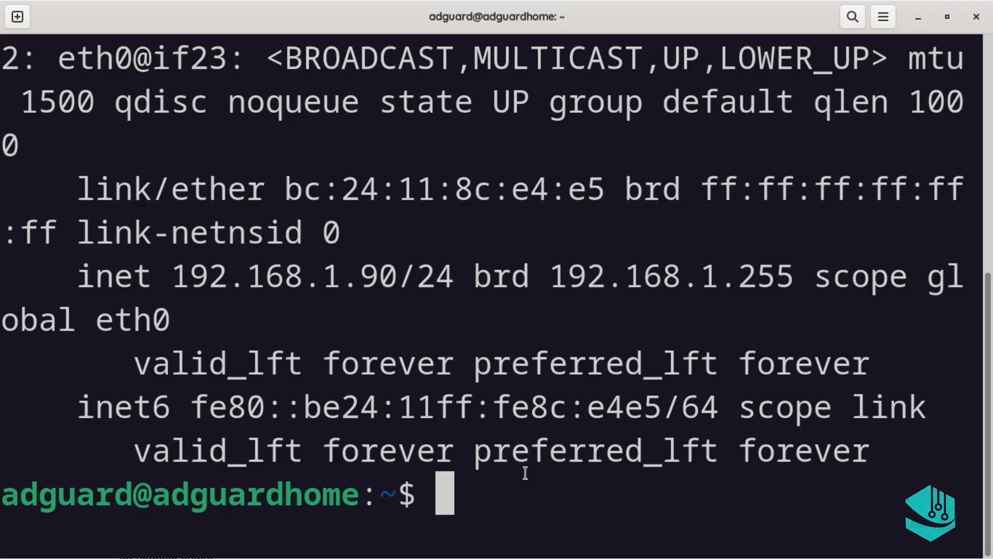
# Clear the terminal screen with the clear command.
pyautogui.write('vl')
pyautogui.press('BackSpace')
pyautogui.press('BackSpace')
pyautogui.write('c')
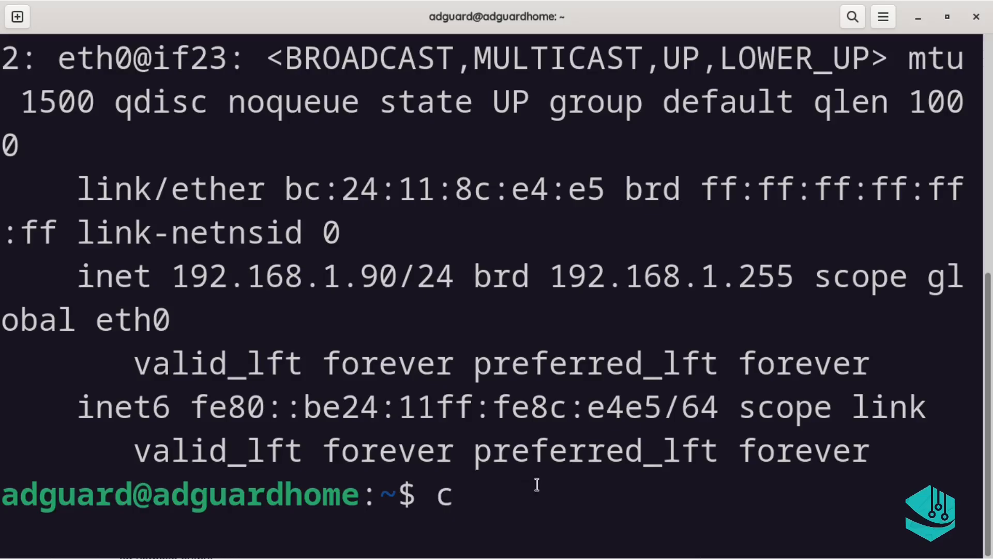
pyautogui.write('lear')
pyautogui.press('Return')
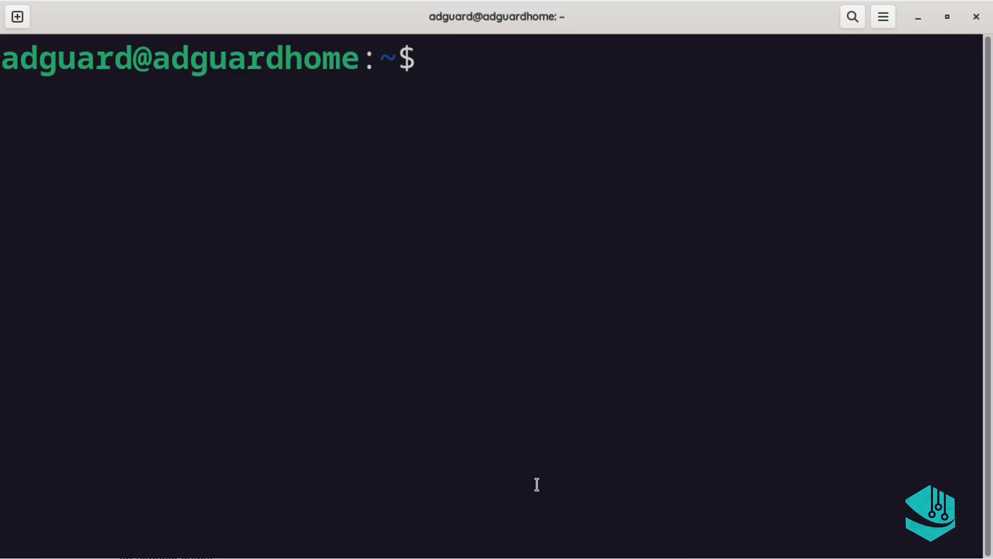
# Run the pasted wget install script and scroll up to read its port 3000 addresses.
pyautogui.hotkey('ctrl', 'shift', 'v')
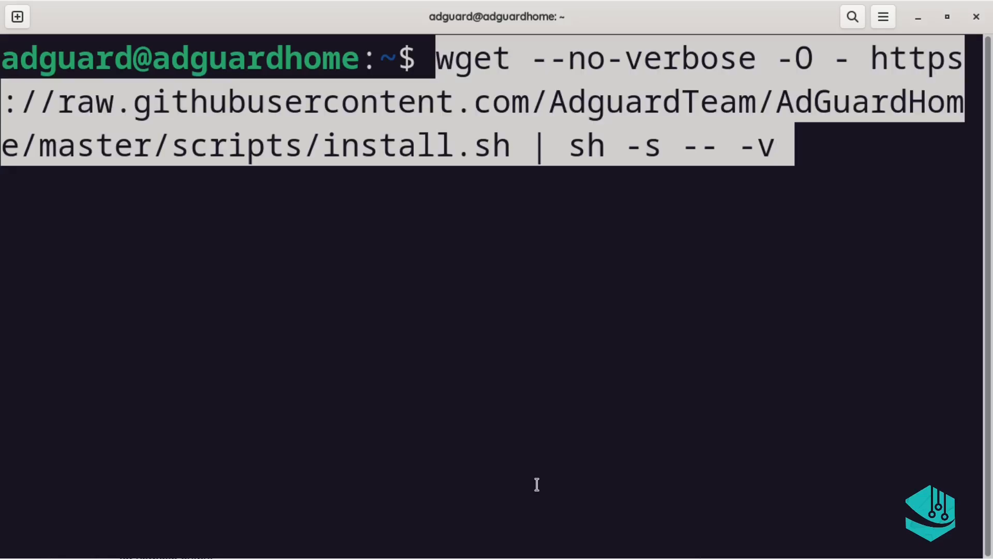
pyautogui.press('Return')
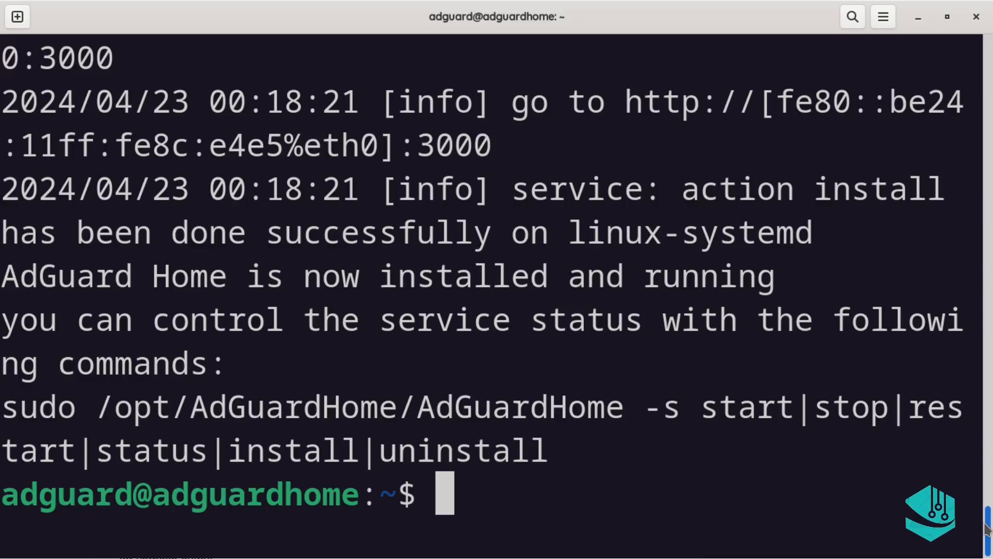
pyautogui.scroll(3, 987, 527)
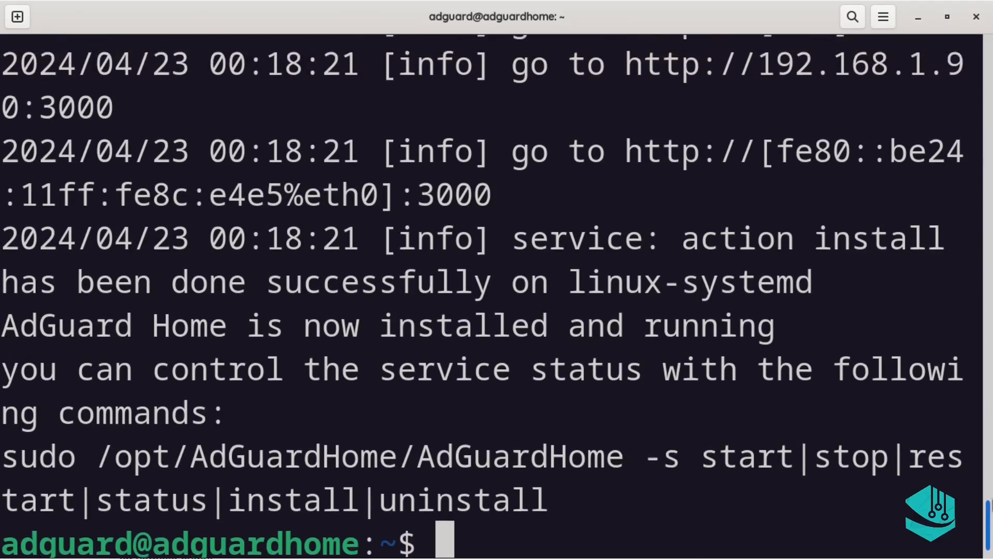
pyautogui.scroll(3, 986, 480)
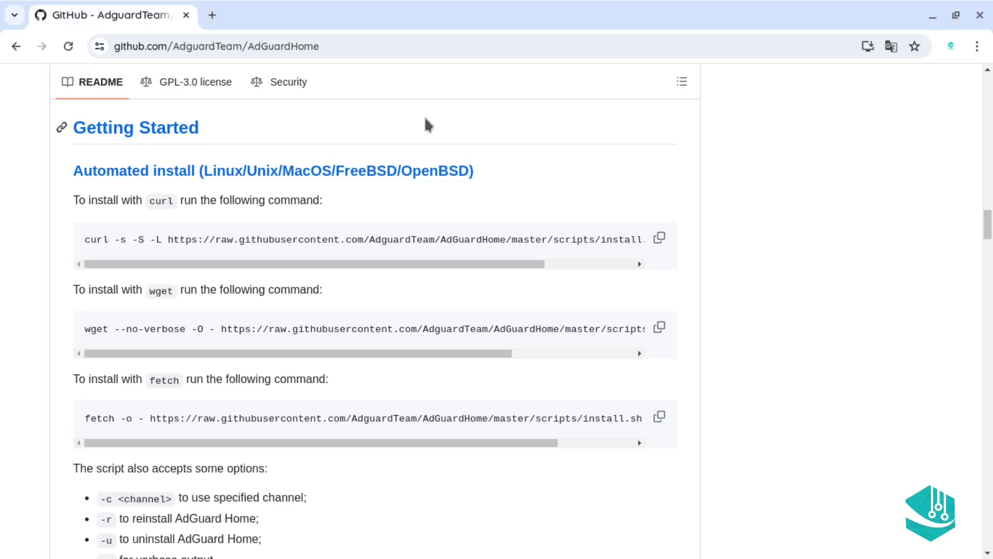
# Open a new blank tab next to the AdGuardHome GitHub tab.
pyautogui.click(213, 15)
pyautogui.click(231, 43)
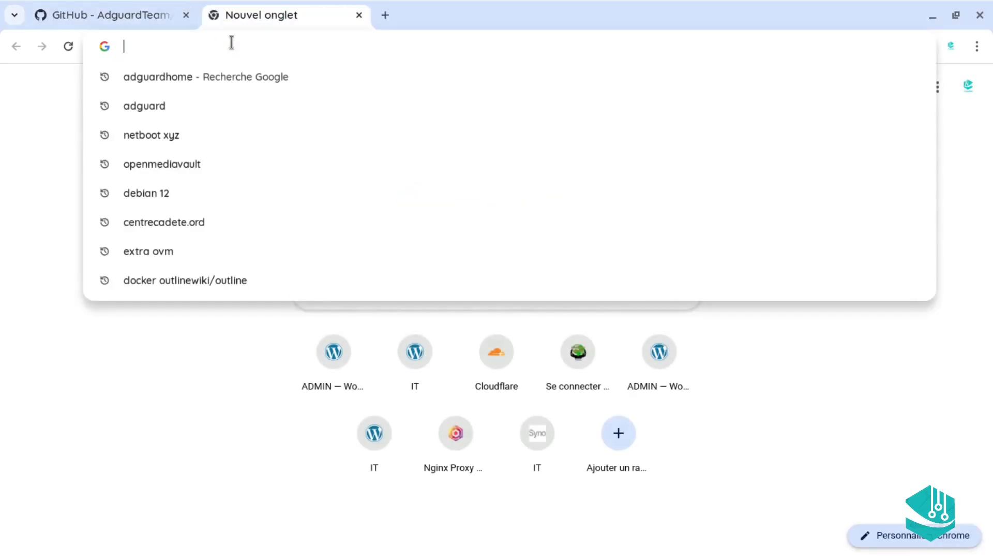
pyautogui.hotkey('ctrl', 'v')
pyautogui.press('Return')
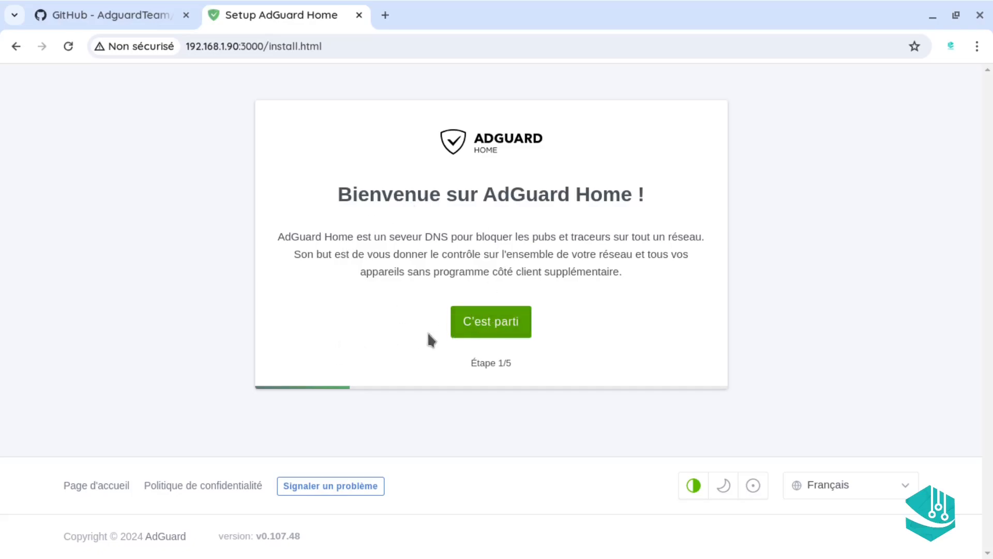
pyautogui.click(499, 334)
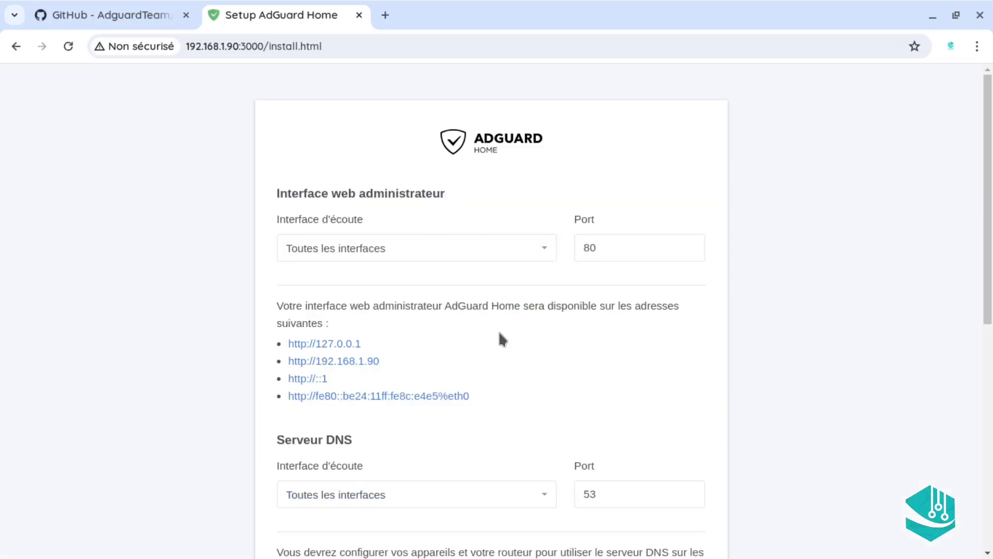
# Make the admin web interface listen on eth0 - 192.168.1.90, port 80.
pyautogui.click(420, 243)
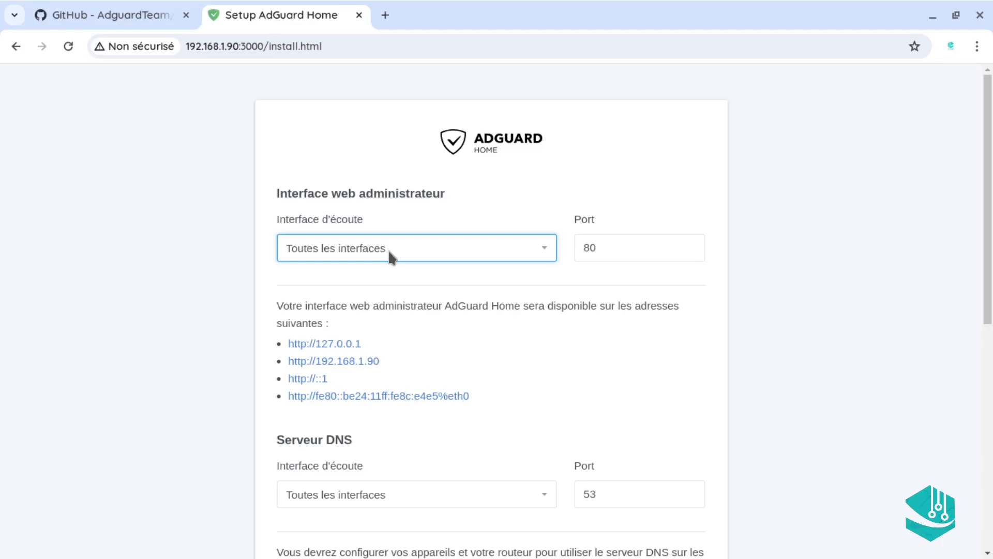
pyautogui.click(315, 284)
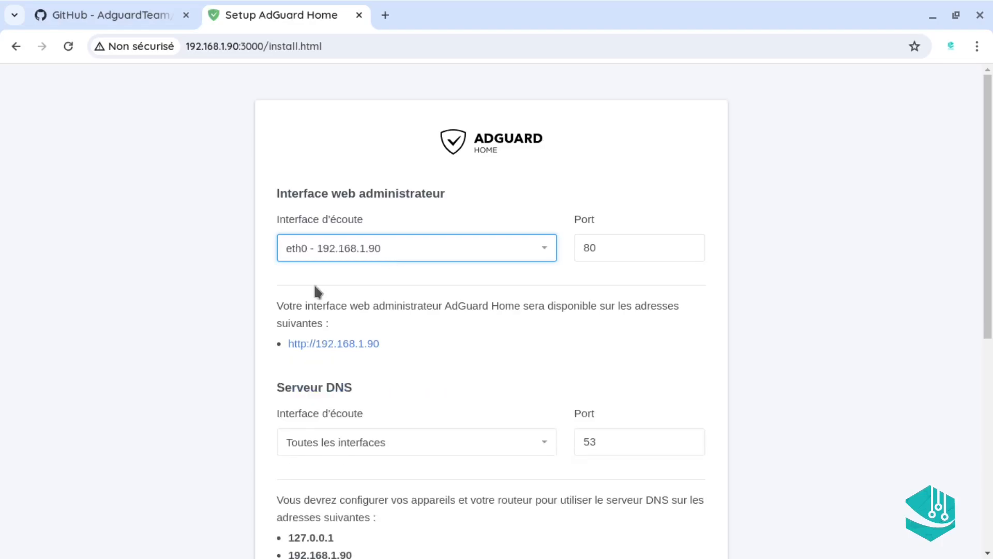
pyautogui.click(619, 253)
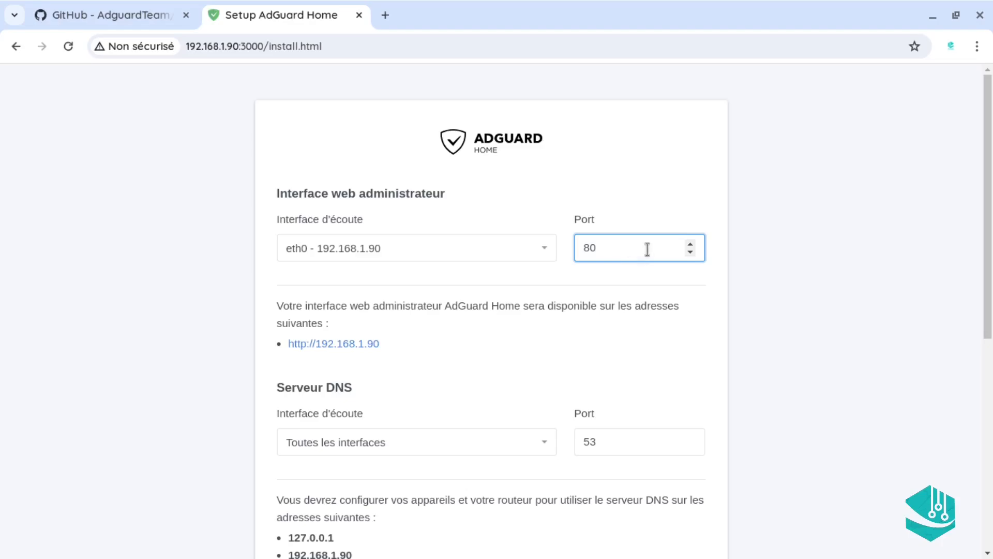
# Make the DNS server listen on eth0 - 192.168.1.90, port 53, and continue.
pyautogui.click(318, 447)
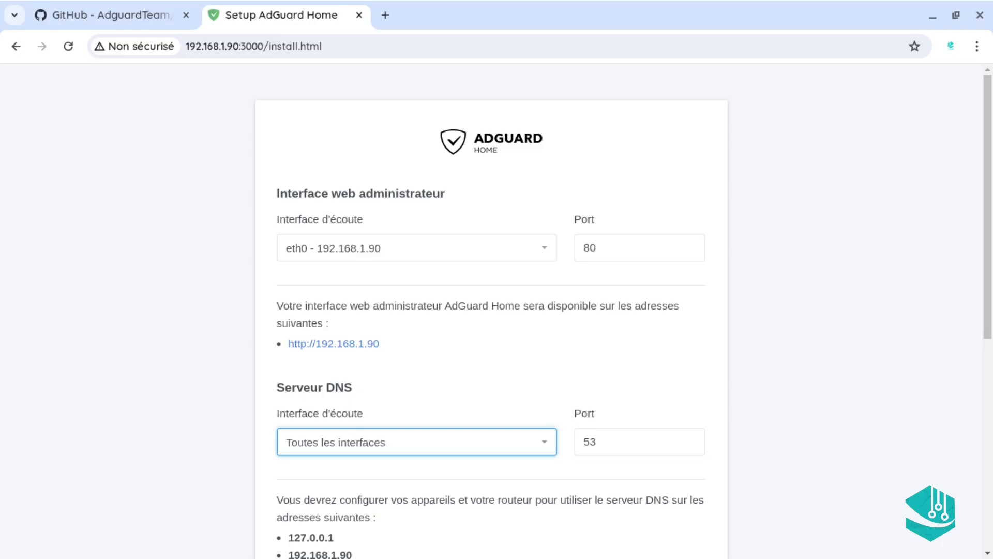
pyautogui.click(340, 475)
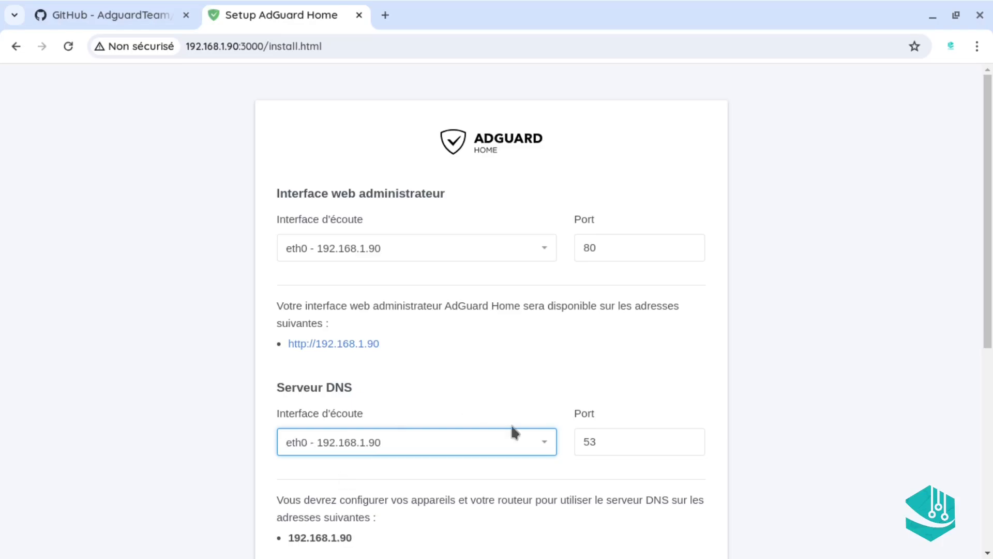
pyautogui.scroll(-2, 591, 210)
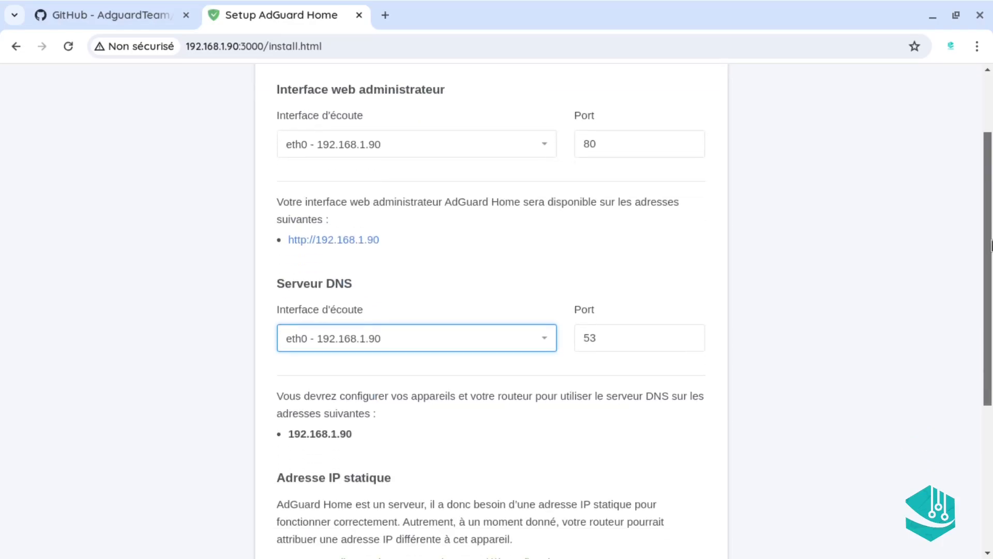
pyautogui.click(624, 337)
pyautogui.click(611, 149)
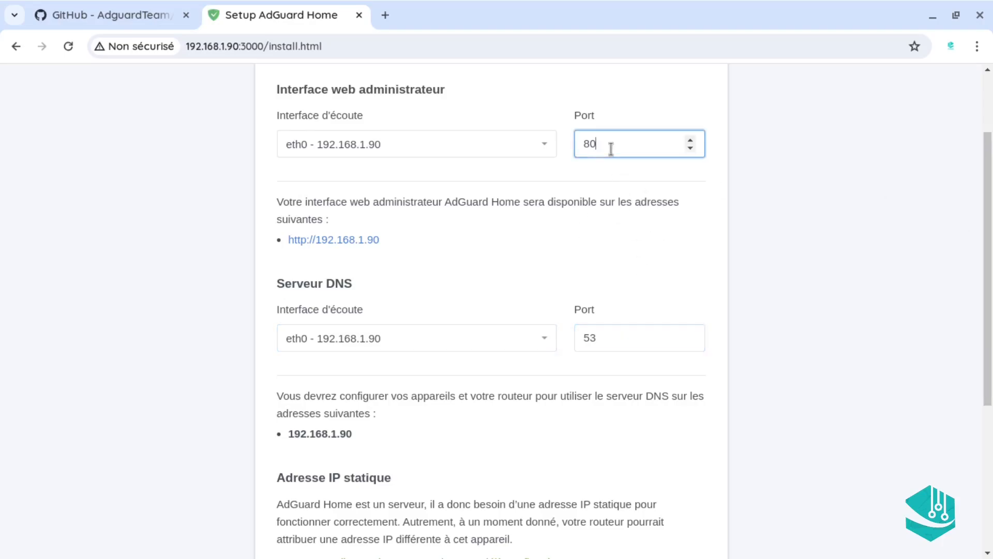
pyautogui.click(621, 331)
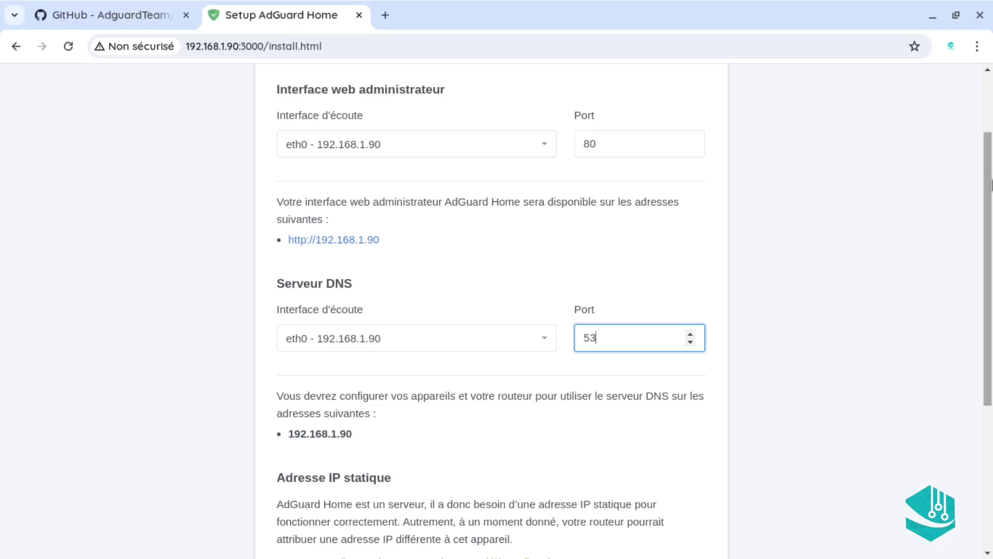
pyautogui.moveTo(986, 182); pyautogui.dragTo(987, 275)
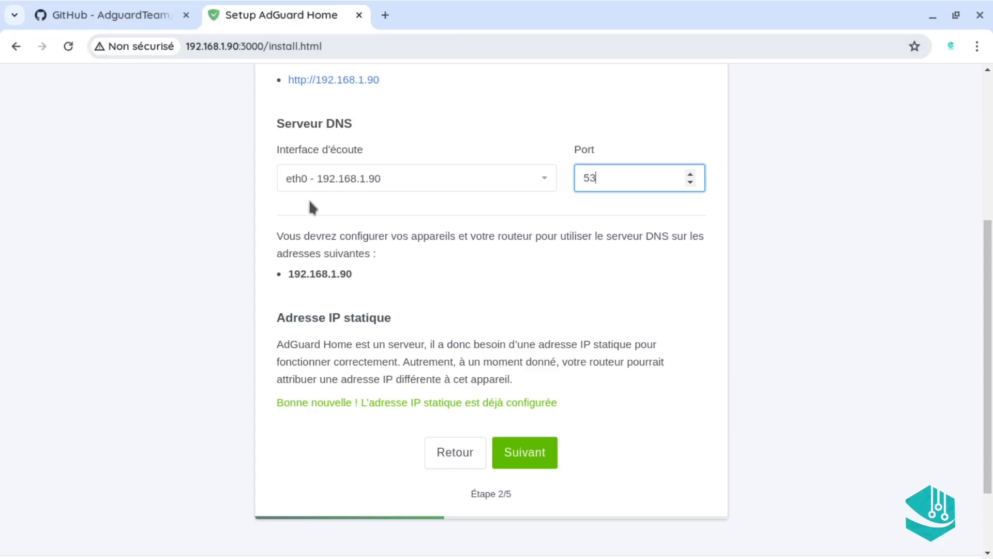
pyautogui.scroll(3, 988, 259)
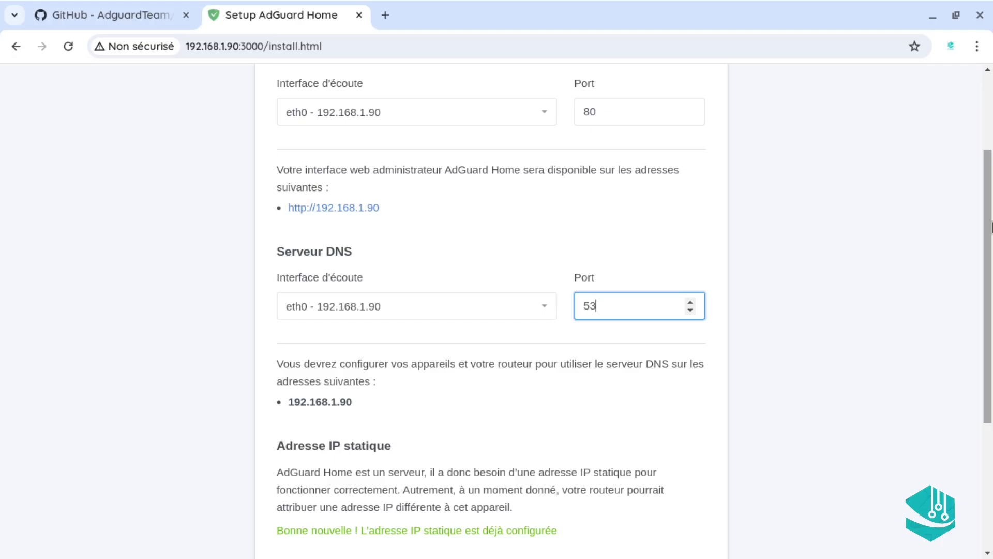
pyautogui.scroll(-3, 990, 226)
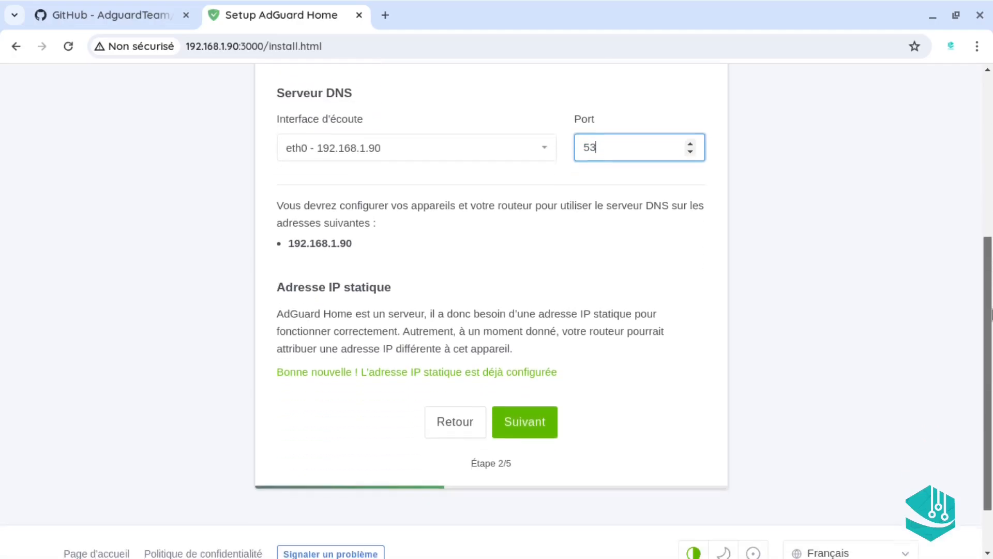
pyautogui.click(525, 422)
# Autofill the admin username, use Chrome's generated password for both password fields, and continue.
pyautogui.click(438, 240)
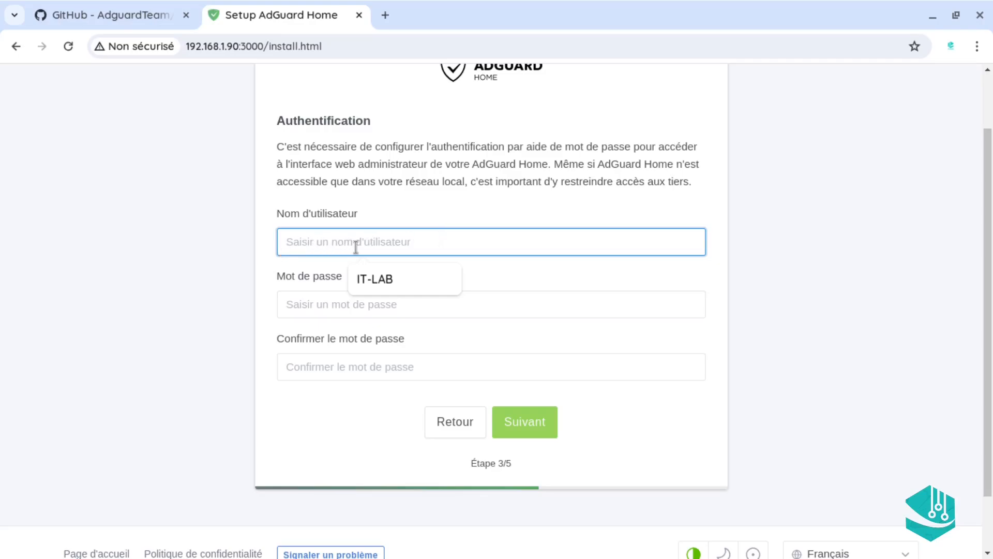
pyautogui.click(397, 279)
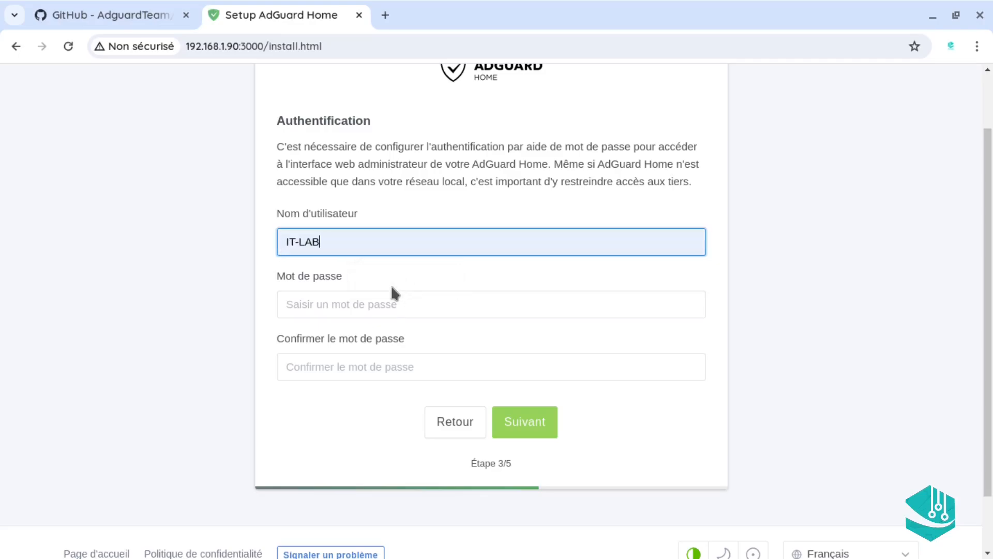
pyautogui.click(355, 310)
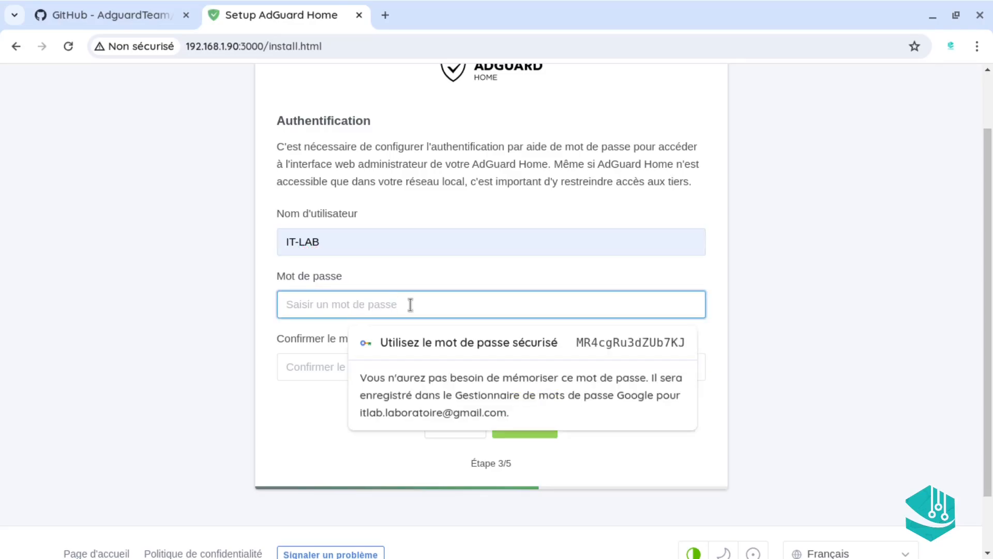
pyautogui.click(586, 342)
pyautogui.click(428, 377)
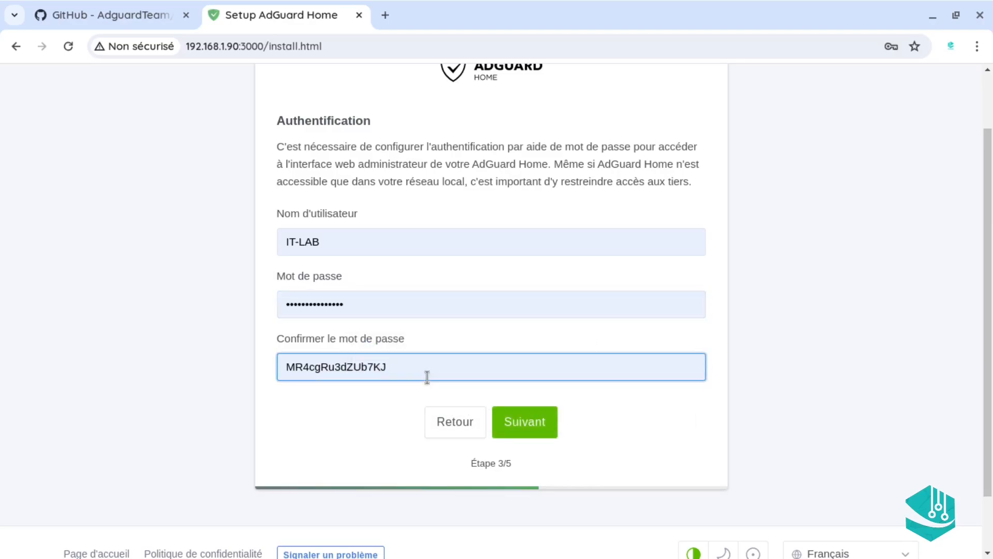
pyautogui.hotkey('ctrl', 'a')
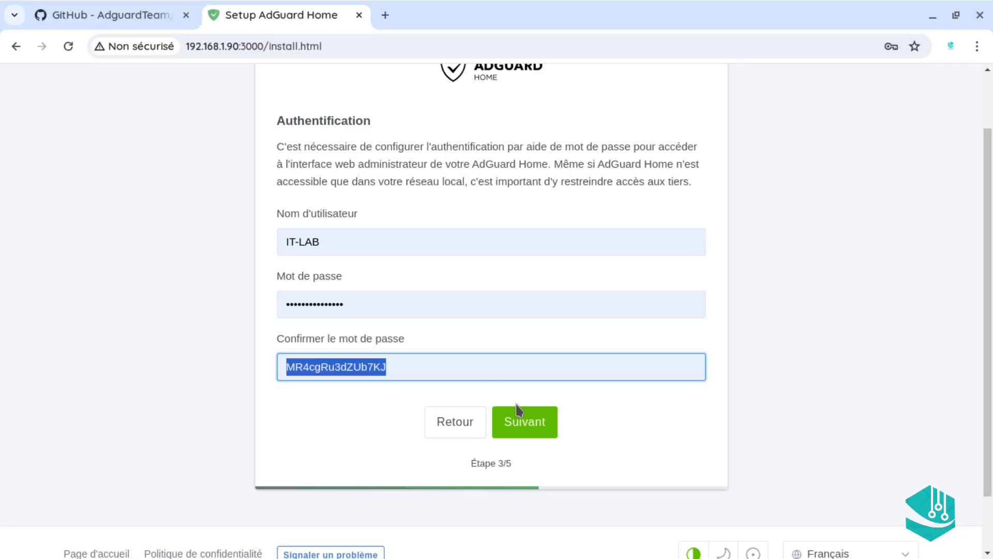
pyautogui.click(523, 421)
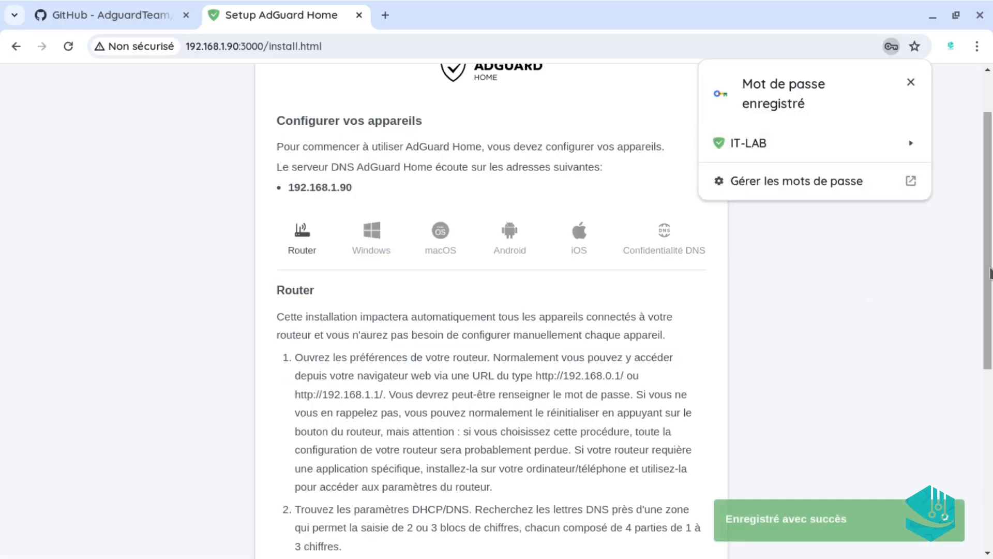
pyautogui.click(990, 268)
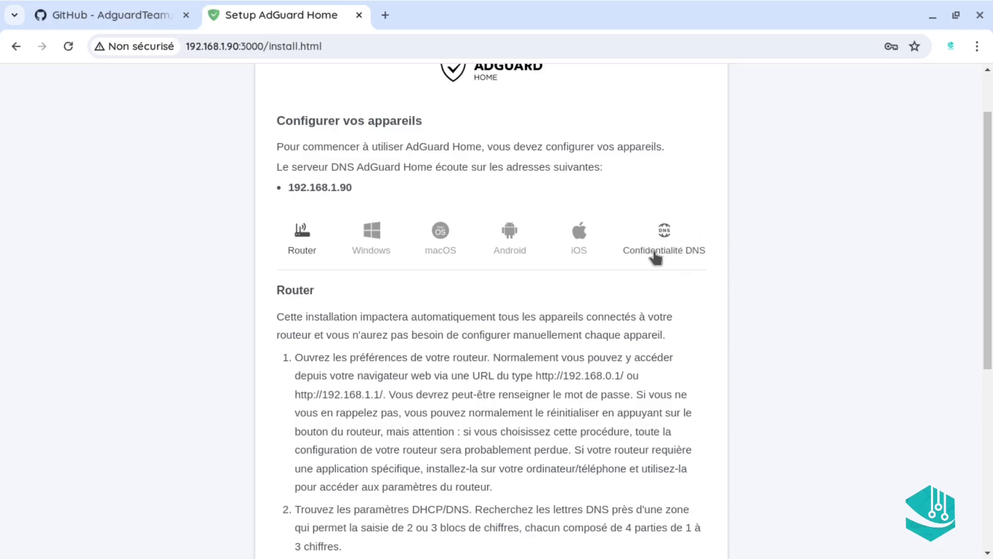
# Review the router setup instructions, finish step 4/5, and go from Félicitations to the dashboard.
pyautogui.moveTo(989, 196); pyautogui.dragTo(989, 273)
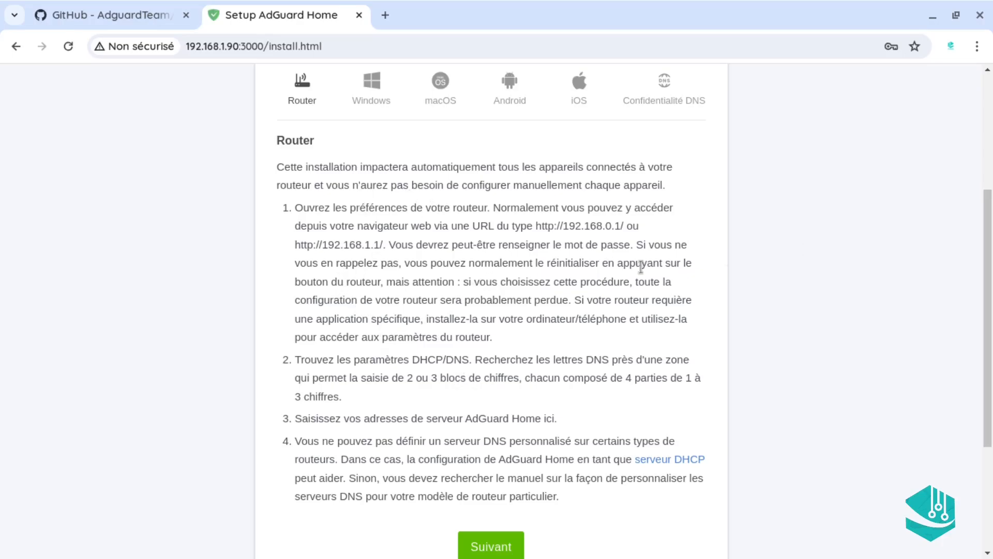
pyautogui.moveTo(989, 305); pyautogui.dragTo(988, 428)
pyautogui.click(492, 353)
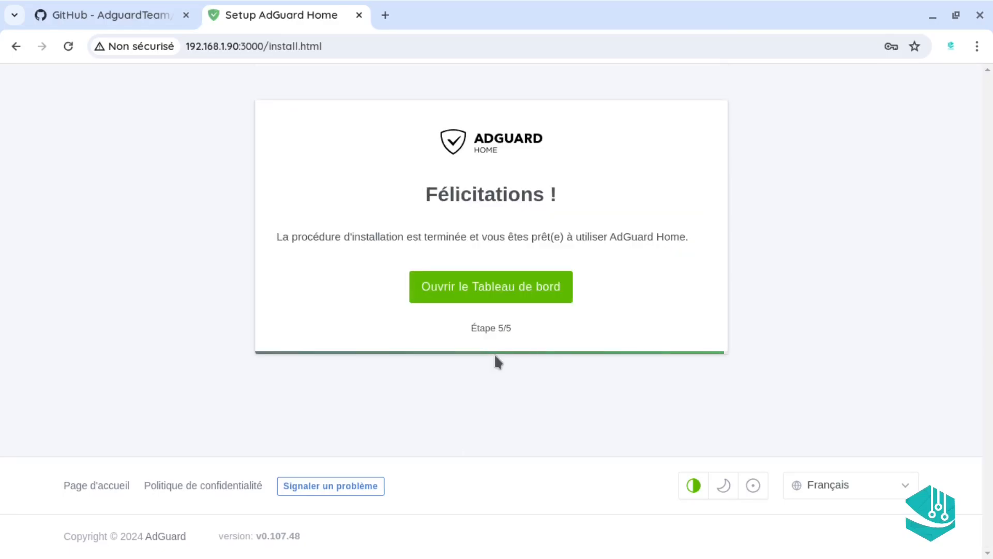
pyautogui.click(500, 288)
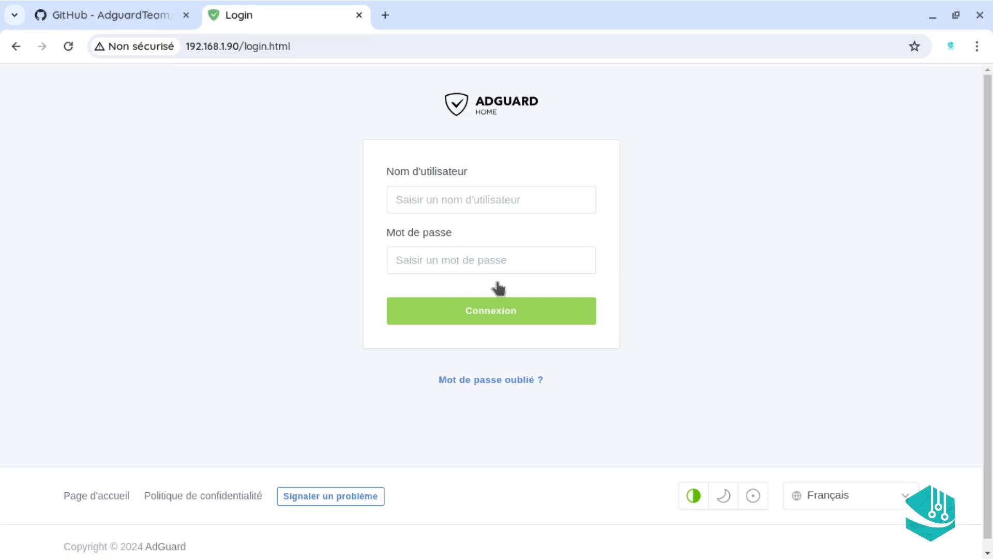
# Sign in with the saved admin username and password, declining Chrome's offer to save the password.
pyautogui.click(454, 197)
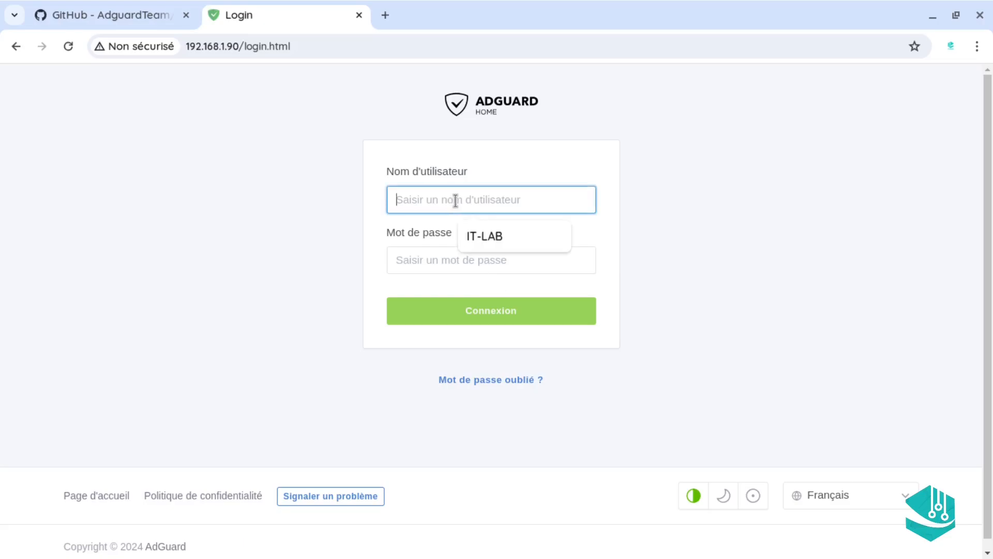
pyautogui.click(506, 239)
pyautogui.click(421, 263)
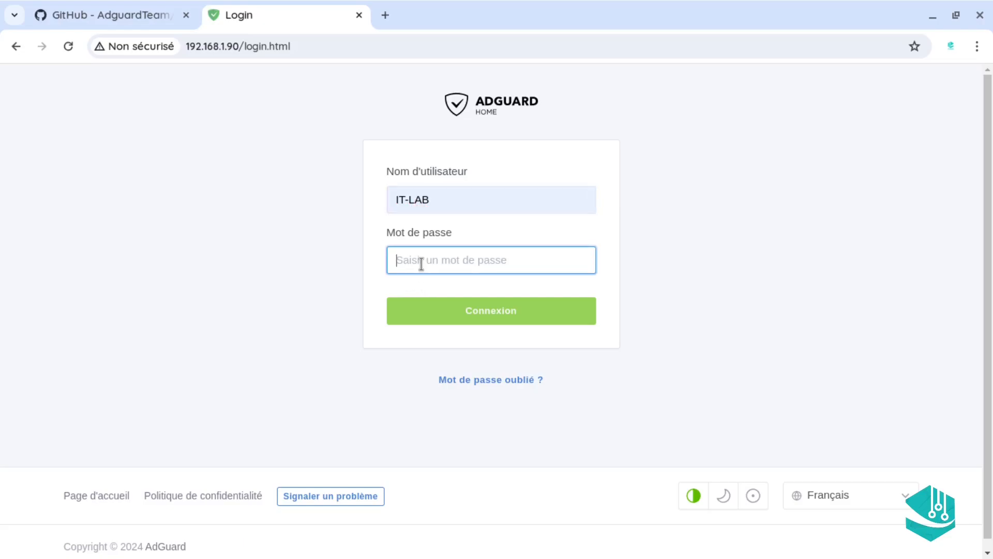
pyautogui.write('****************')
pyautogui.click(438, 311)
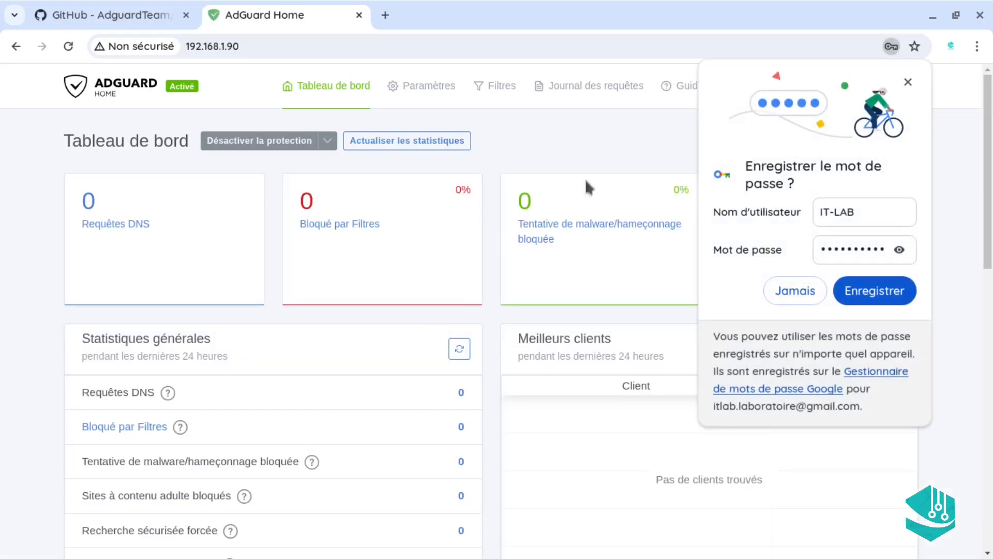
pyautogui.click(790, 290)
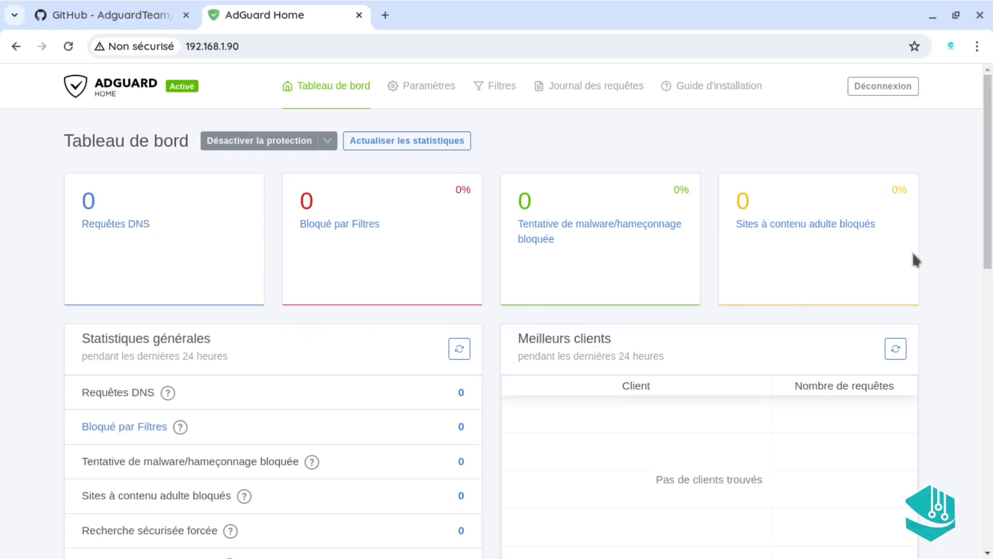
pyautogui.moveTo(988, 109); pyautogui.dragTo(990, 50)
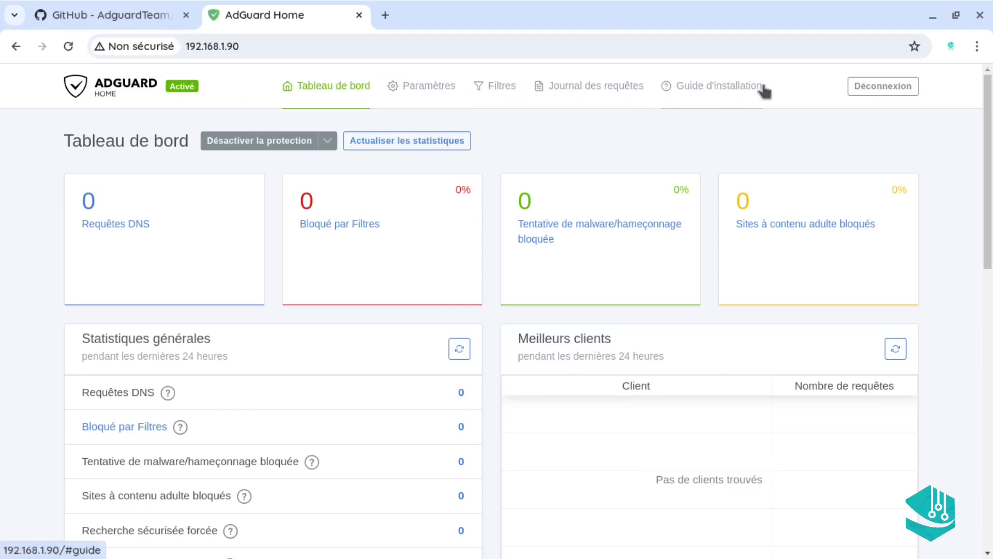
# Open the installation guide and view the Windows, macOS, Android, iOS and DNS privacy instructions.
pyautogui.click(720, 88)
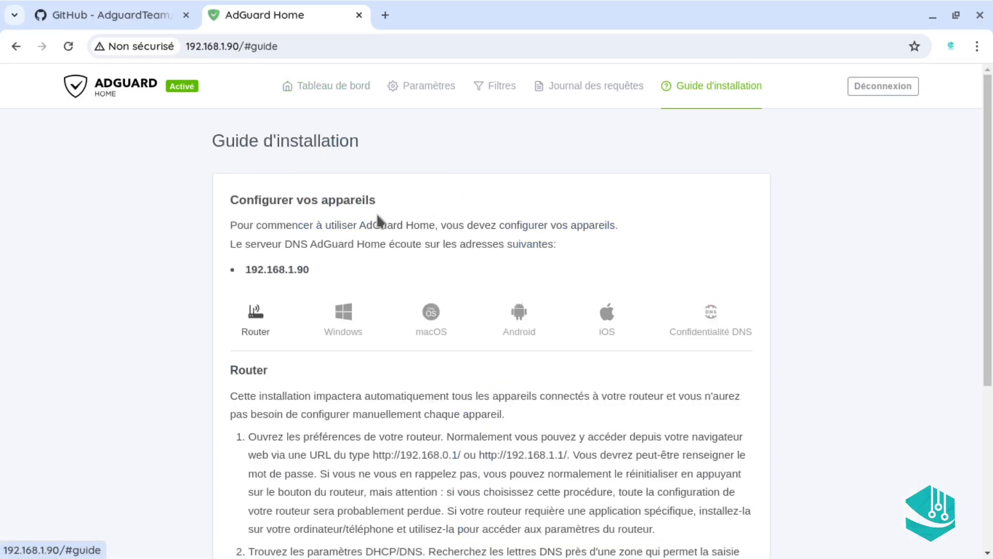
pyautogui.click(342, 330)
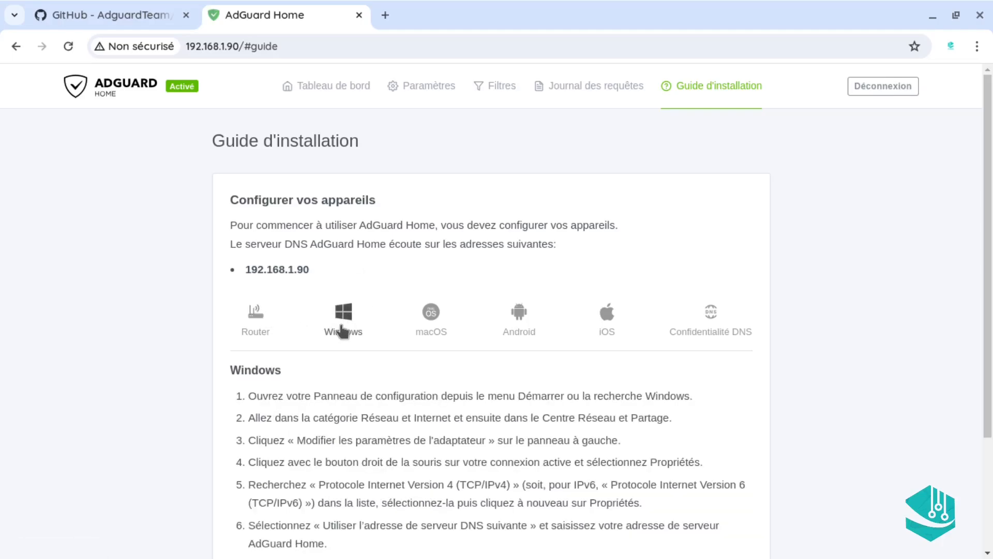
pyautogui.click(448, 324)
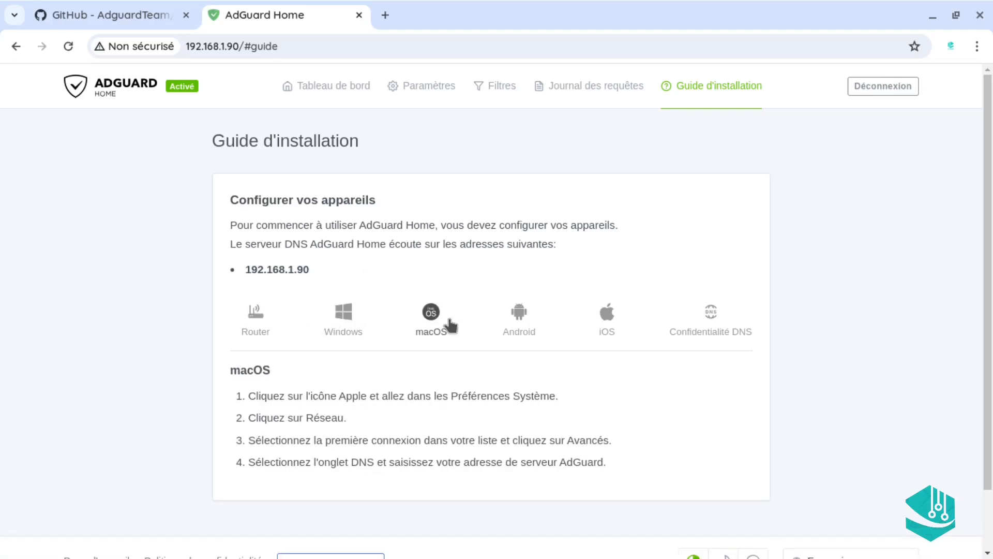
pyautogui.click(524, 324)
pyautogui.click(605, 318)
pyautogui.click(697, 332)
# Go back through the tabs to the router setup instructions for 192.168.1.90, then return to the dashboard.
pyautogui.click(615, 332)
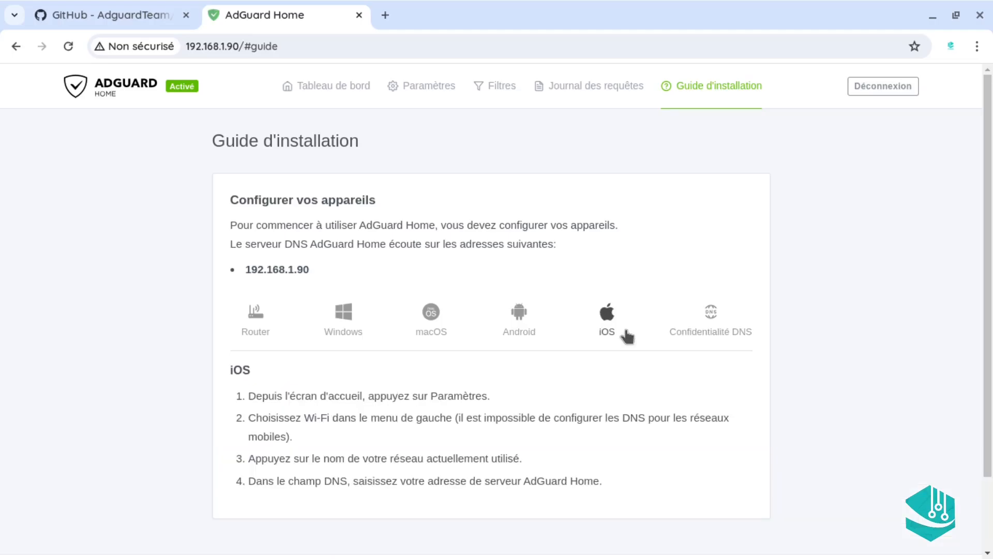
pyautogui.click(521, 332)
pyautogui.click(434, 327)
pyautogui.click(344, 325)
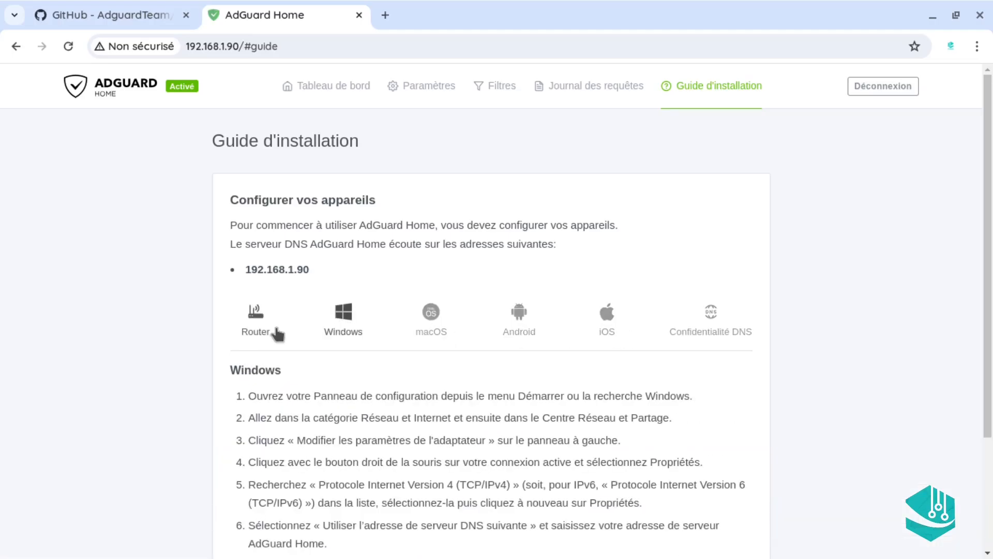
pyautogui.click(273, 329)
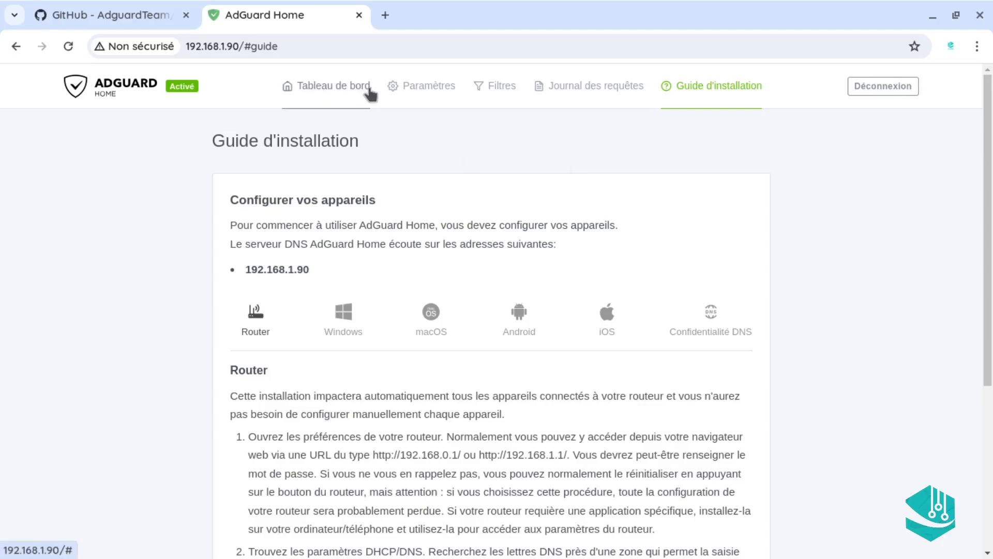
pyautogui.click(316, 87)
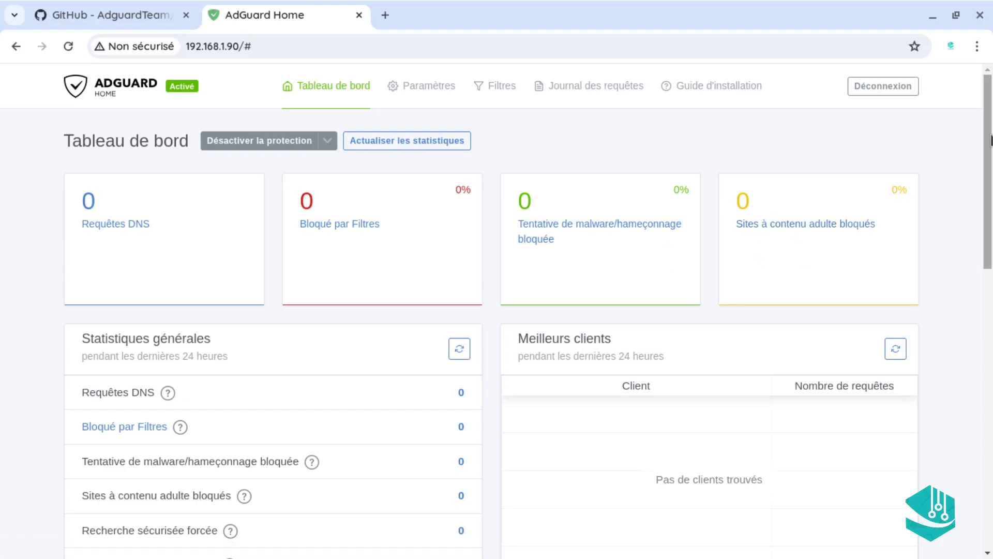
# Scroll through the dashboard's zeroed statistics and open the Paramètres menu.
pyautogui.moveTo(990, 139); pyautogui.dragTo(991, 197)
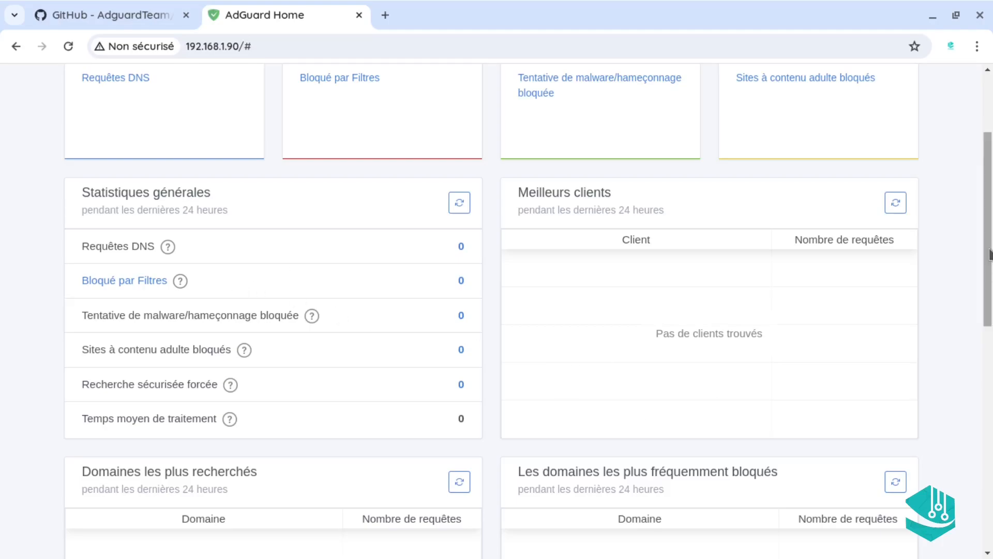
pyautogui.moveTo(989, 255); pyautogui.dragTo(991, 193)
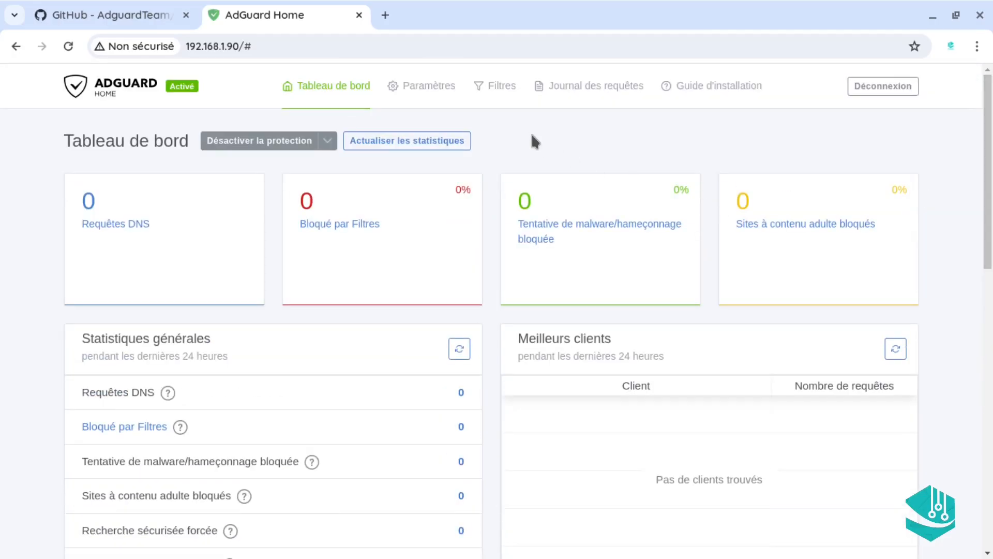
pyautogui.click(422, 88)
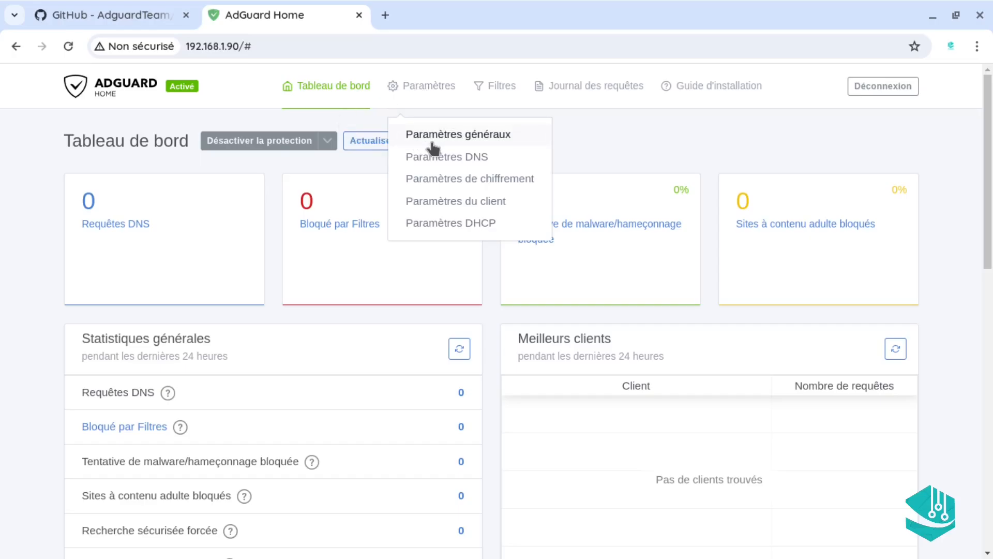
# In General settings, enable safe browsing, parental control and safe search, and save the configuration.
pyautogui.click(454, 136)
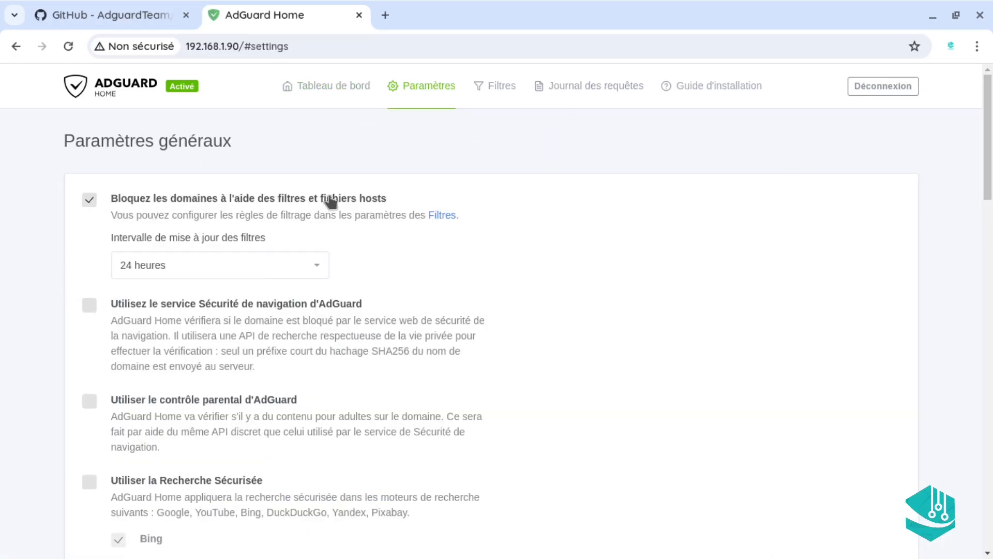
pyautogui.click(91, 307)
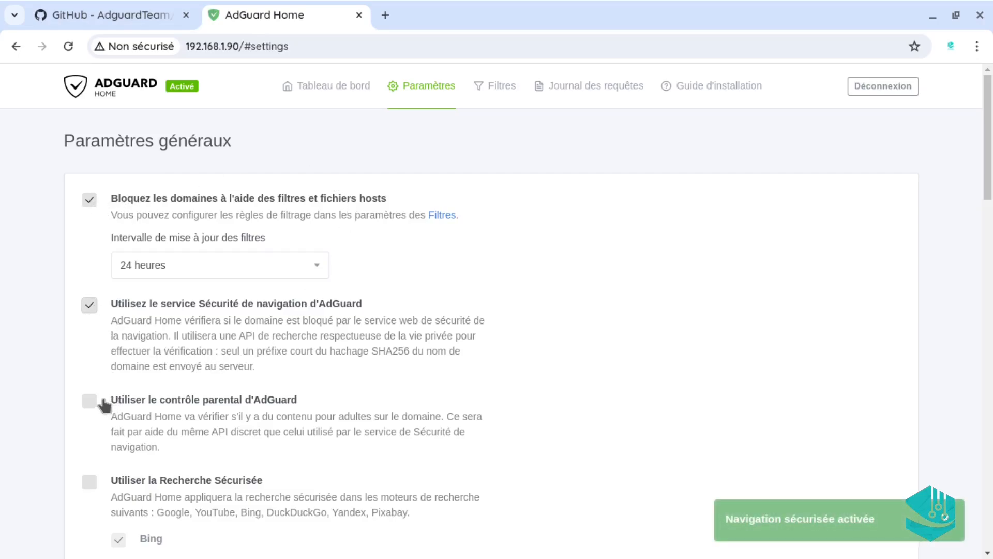
pyautogui.click(100, 405)
pyautogui.click(92, 481)
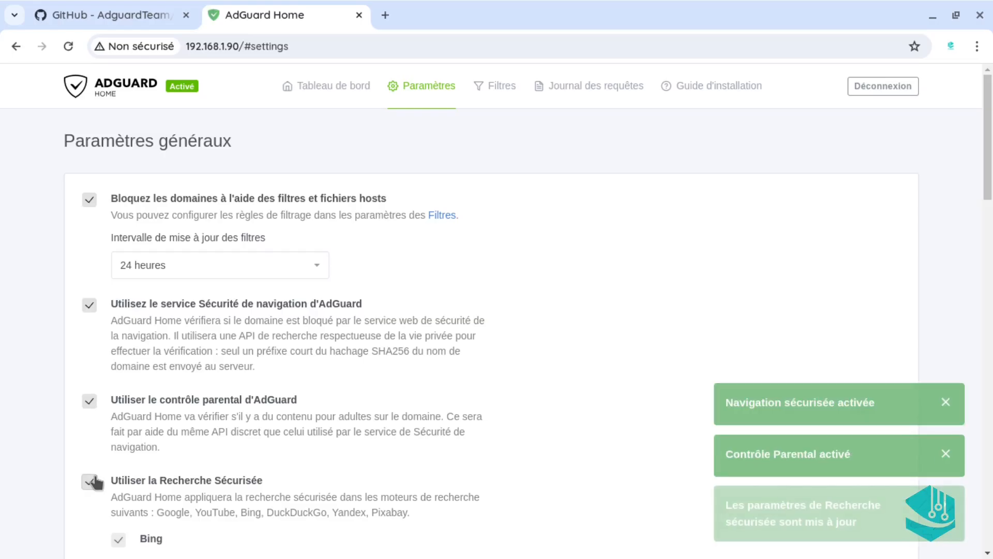
pyautogui.moveTo(991, 150); pyautogui.dragTo(991, 336)
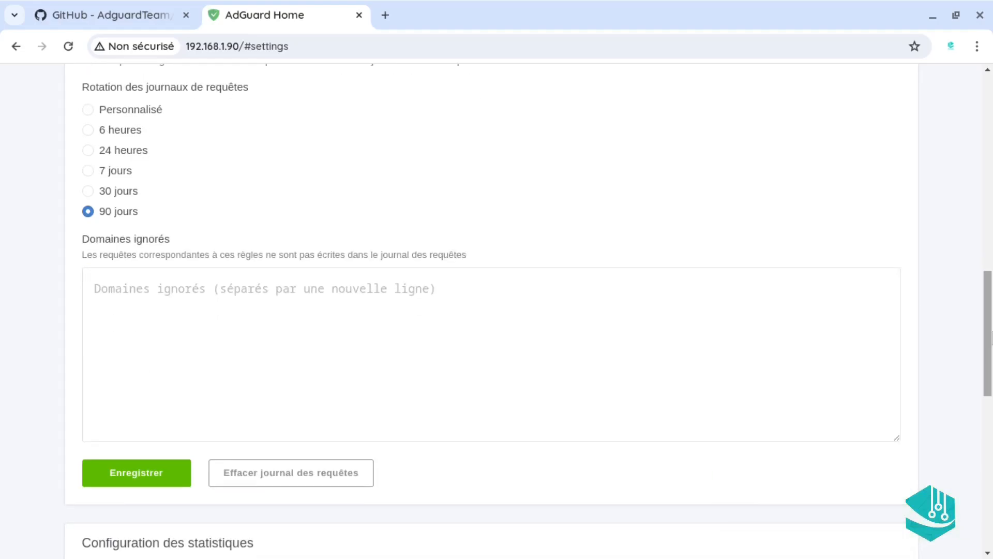
pyautogui.click(149, 478)
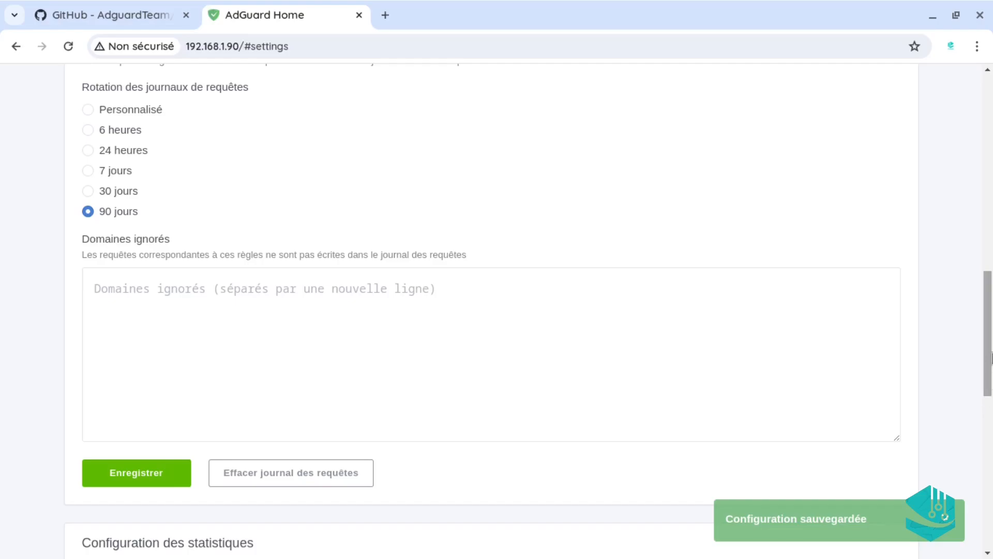
pyautogui.scroll(3, 989, 362)
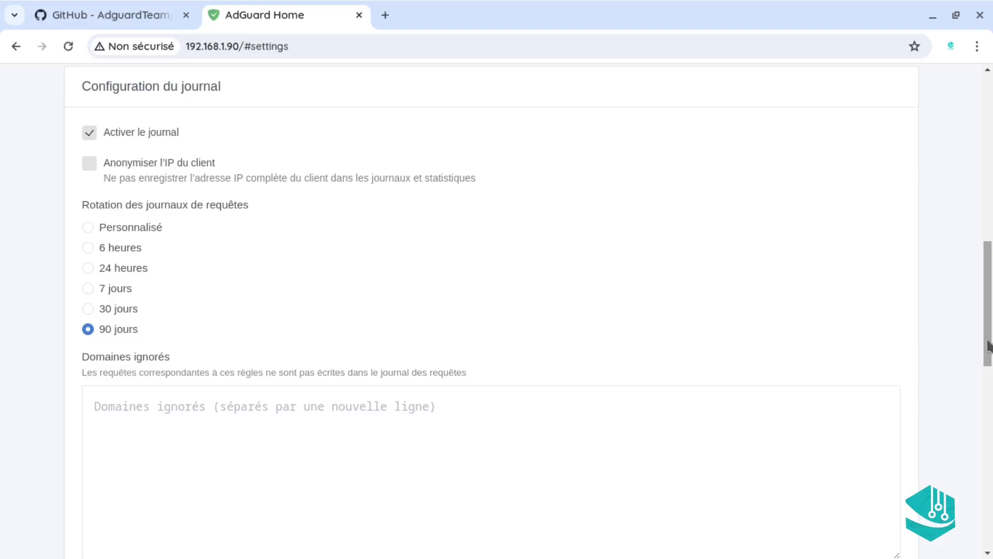
pyautogui.moveTo(988, 336); pyautogui.dragTo(991, 157)
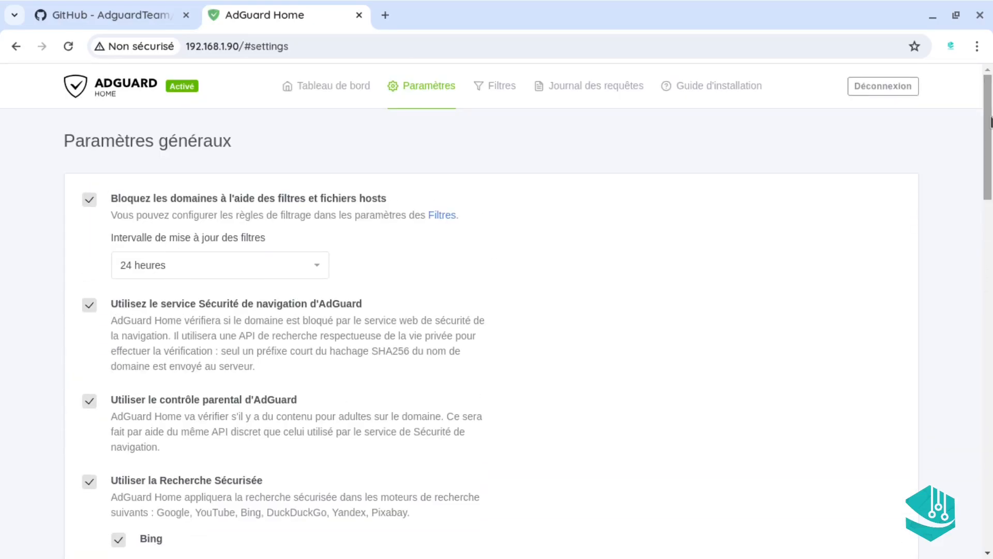
pyautogui.click(419, 97)
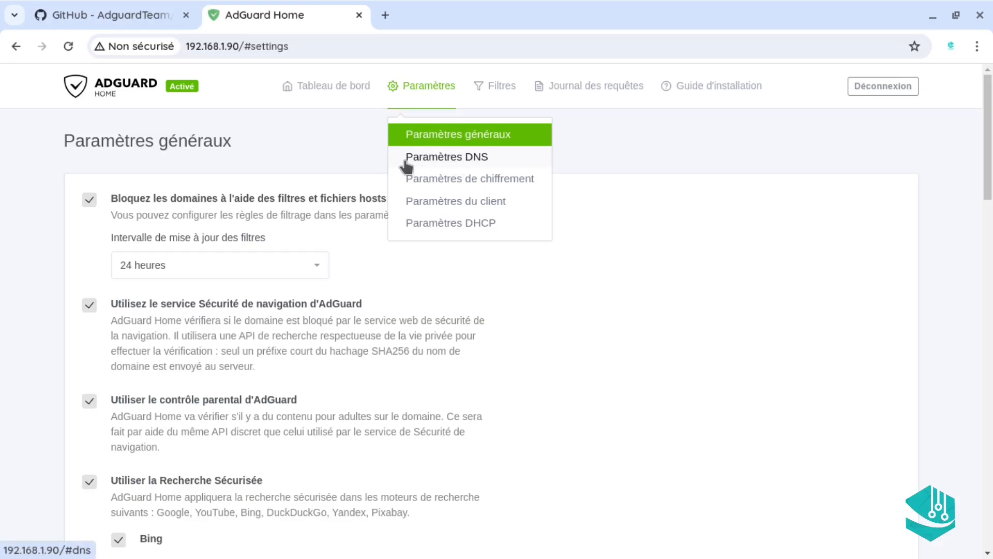
pyautogui.click(427, 159)
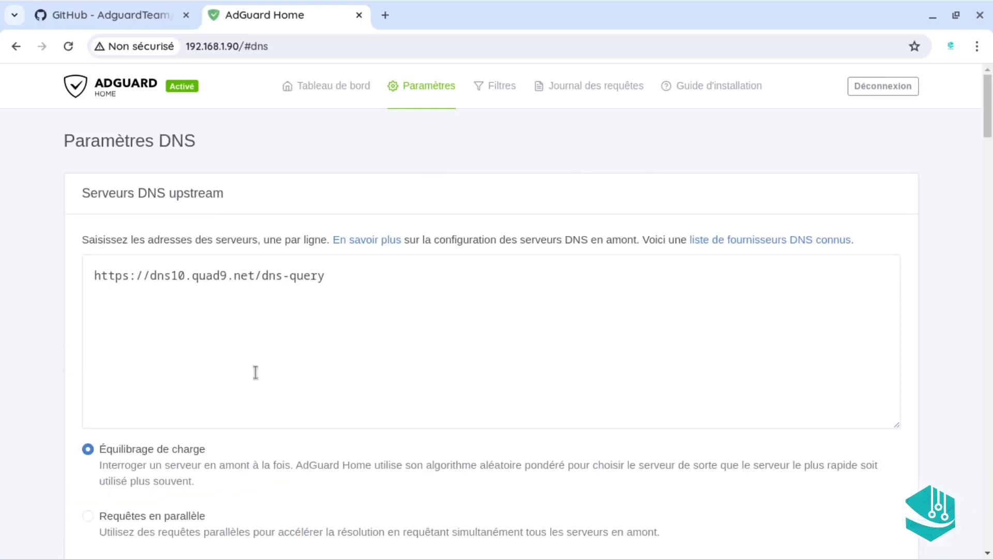
pyautogui.click(354, 270)
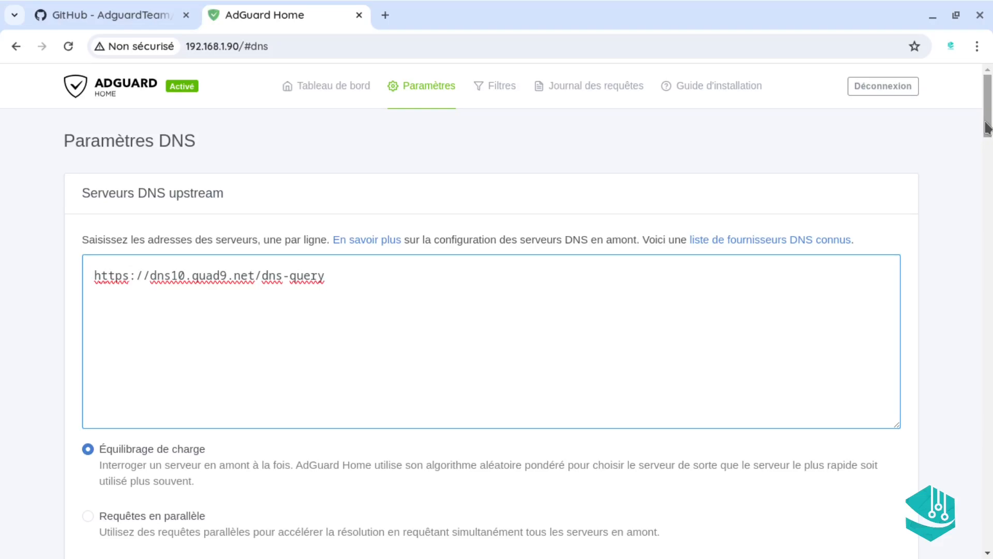
# Open the known DNS providers list and jump to Quad9 DNS, showing 9.9.9.9 and 149.112.112.112.
pyautogui.click(810, 240)
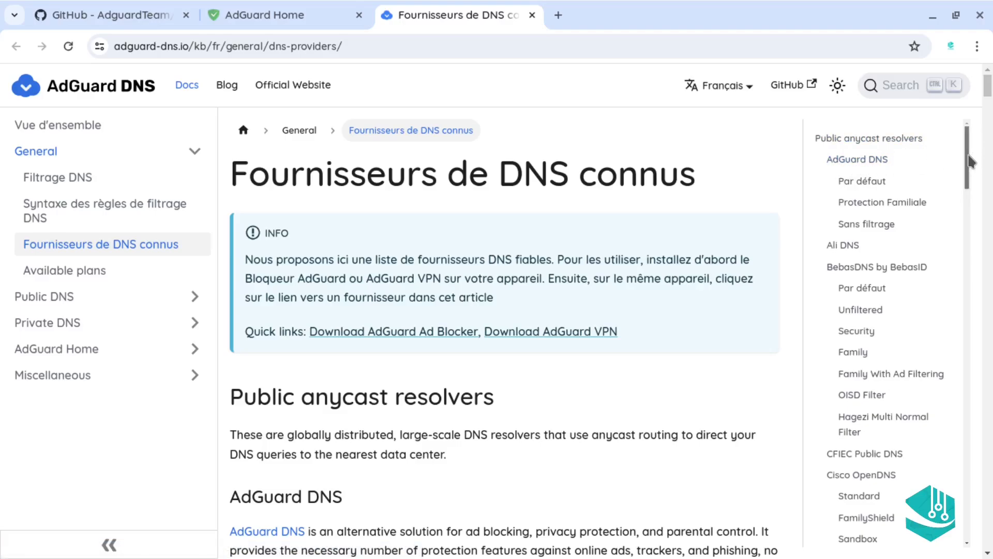
pyautogui.moveTo(971, 161); pyautogui.dragTo(971, 188)
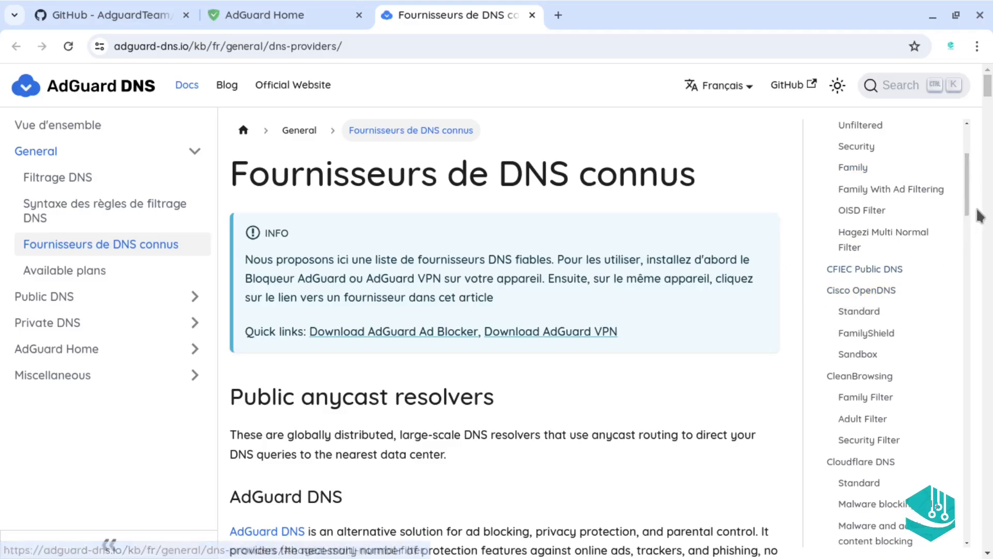
pyautogui.moveTo(976, 212); pyautogui.dragTo(977, 222)
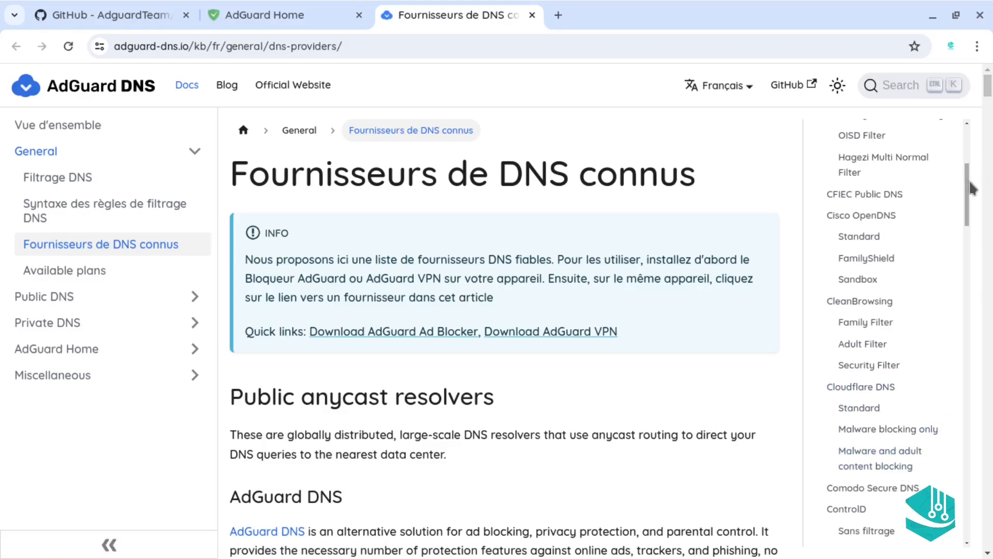
pyautogui.moveTo(970, 181); pyautogui.dragTo(971, 249)
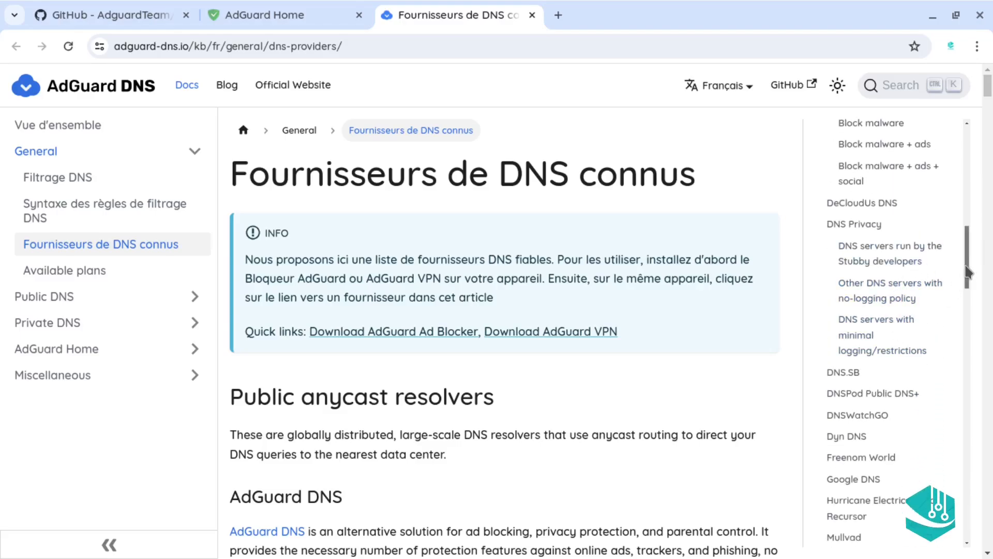
pyautogui.moveTo(967, 271); pyautogui.dragTo(968, 279)
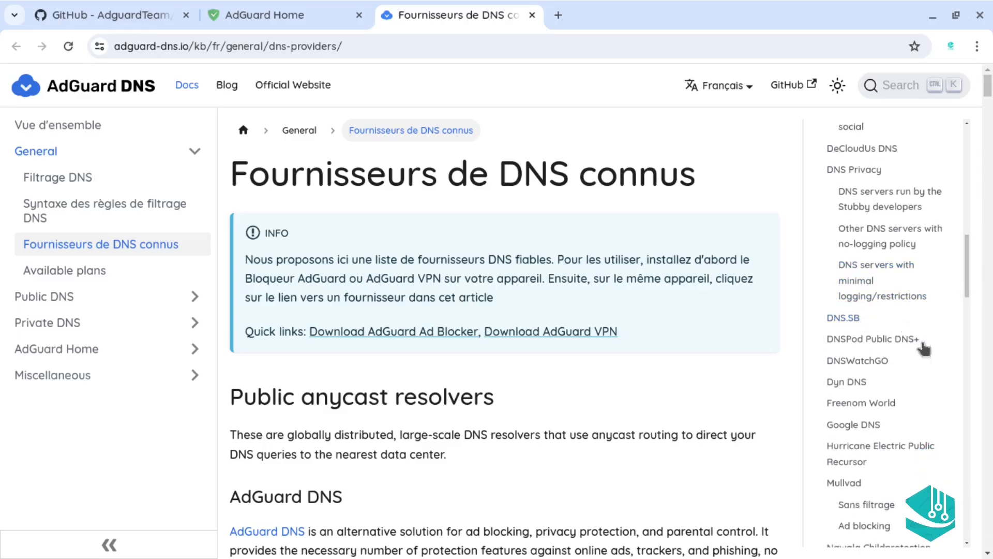
pyautogui.moveTo(966, 283); pyautogui.dragTo(965, 317)
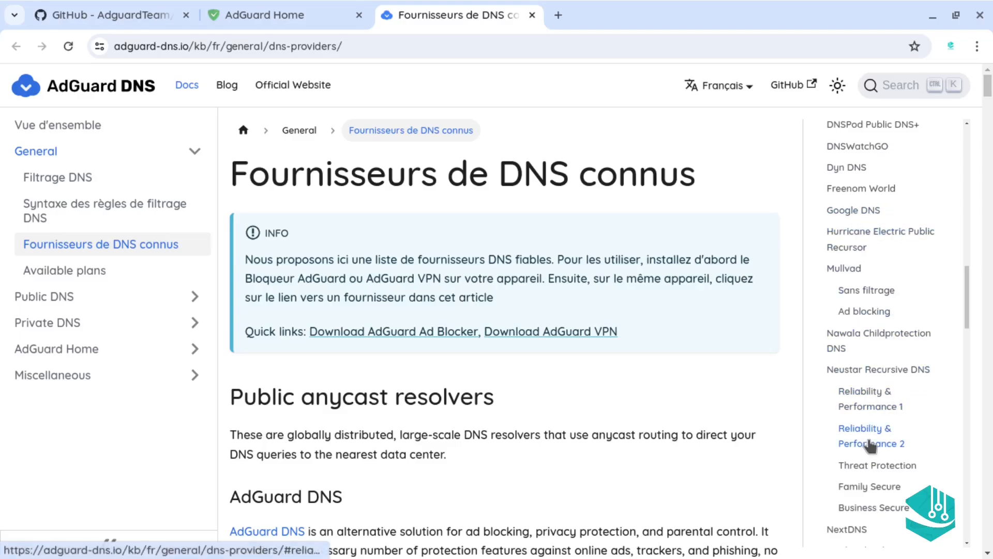
pyautogui.moveTo(970, 322); pyautogui.dragTo(968, 372)
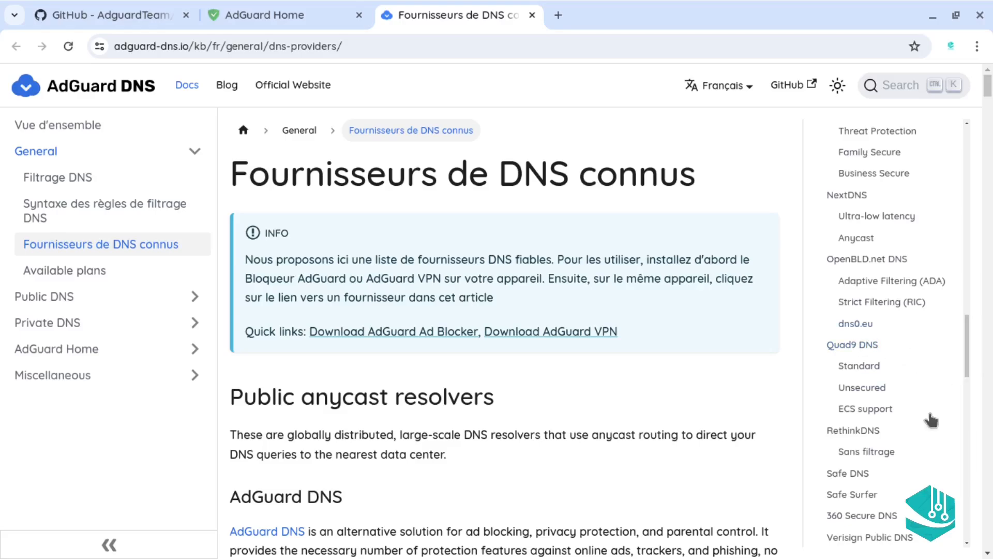
pyautogui.click(860, 346)
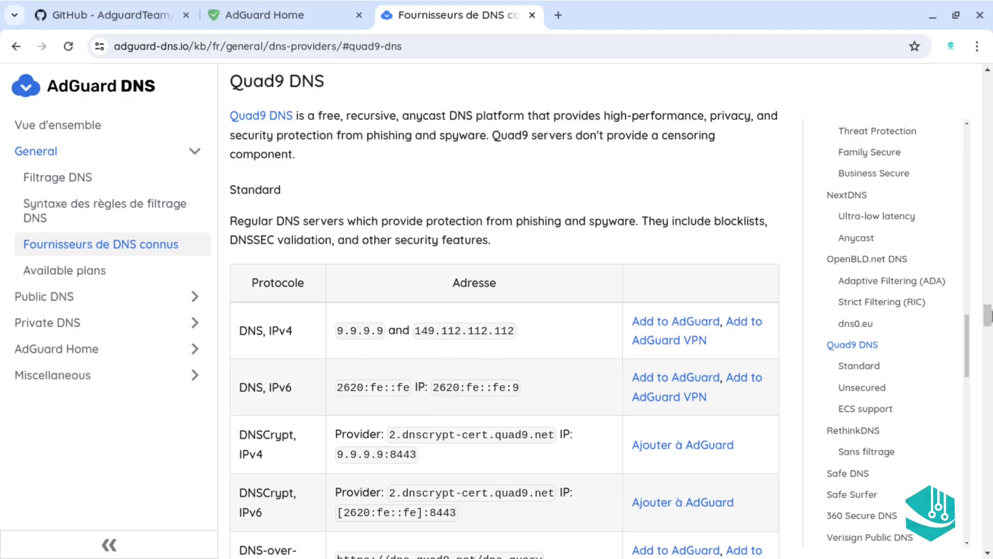
pyautogui.scroll(-2, 988, 314)
pyautogui.scroll(-5, 988, 316)
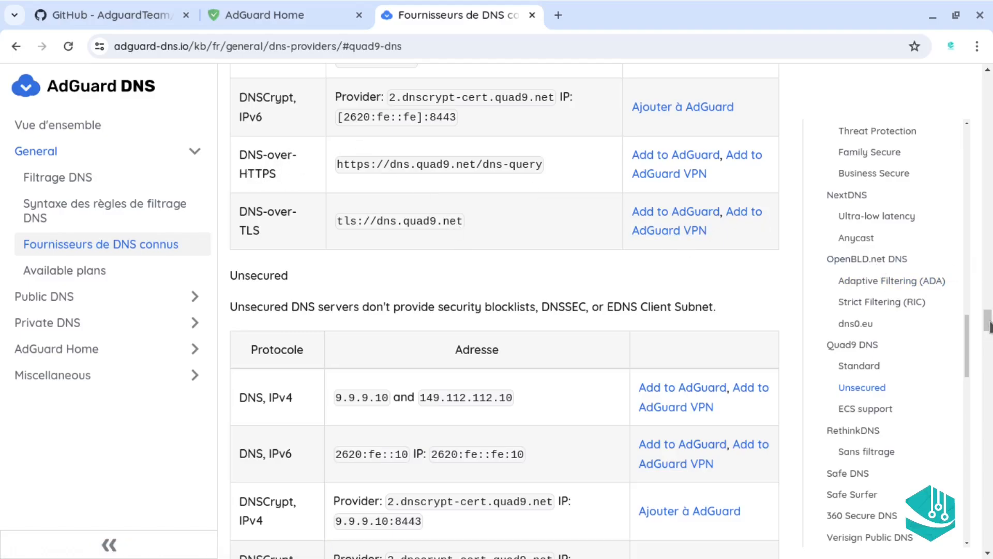
pyautogui.scroll(1, 989, 325)
pyautogui.moveTo(990, 321); pyautogui.dragTo(990, 321)
pyautogui.moveTo(990, 321); pyautogui.dragTo(990, 321)
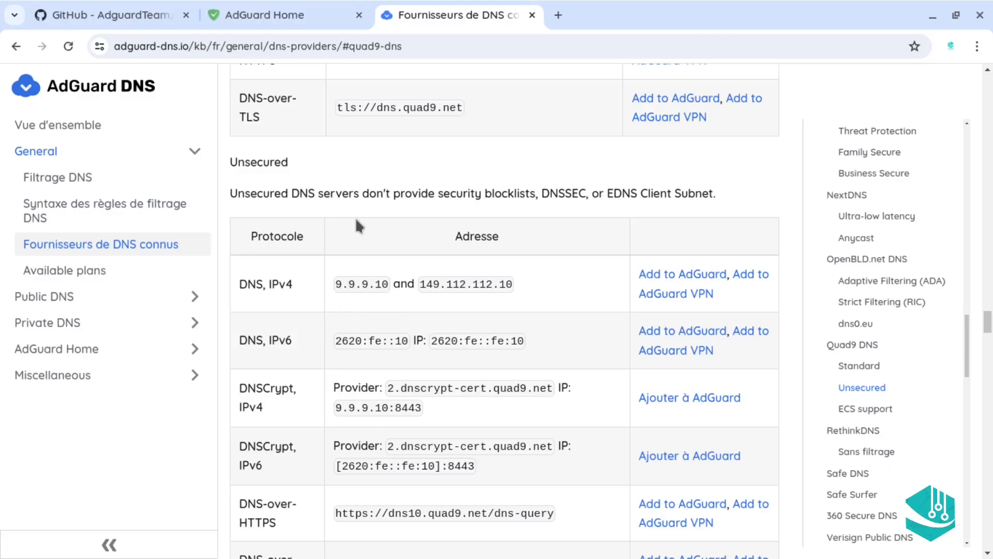
# Return to the AdGuard Home tab's DNS settings and open the Paramètres menu.
pyautogui.click(298, 9)
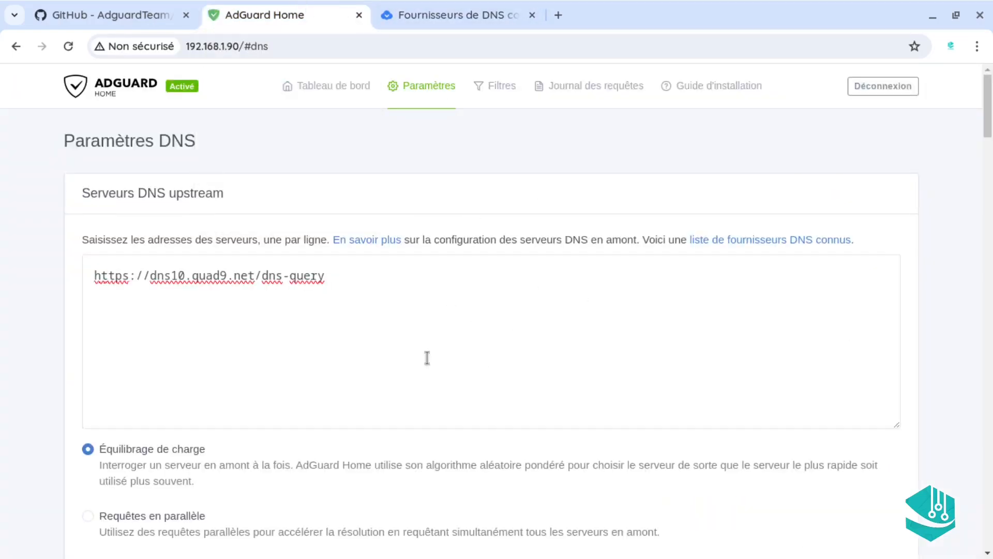
pyautogui.moveTo(990, 131)
pyautogui.mouseDown()
pyautogui.moveTo(990, 292)
pyautogui.moveTo(990, 125)
pyautogui.mouseUp()
pyautogui.click(447, 95)
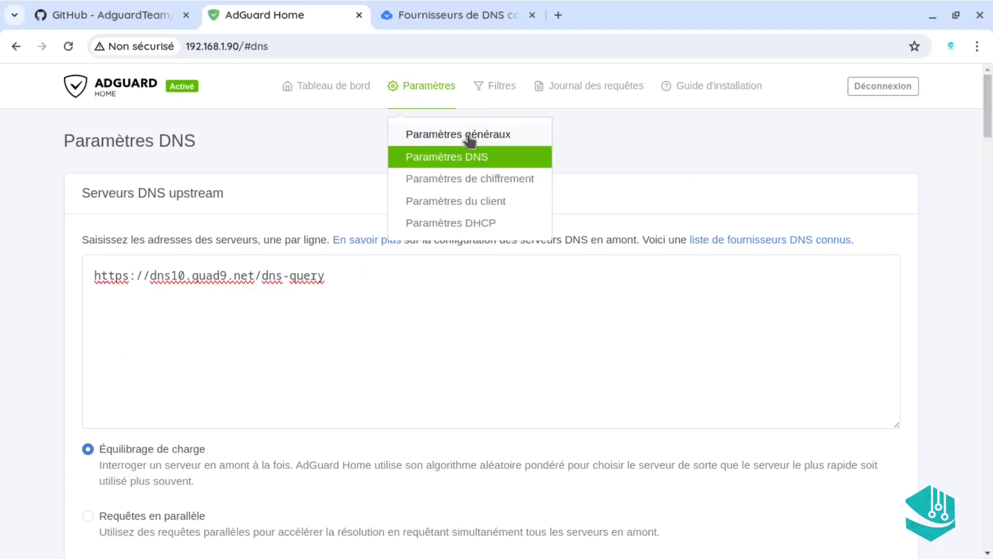
# Review the encryption settings page, which has encryption off and plain DNS enabled.
pyautogui.click(489, 181)
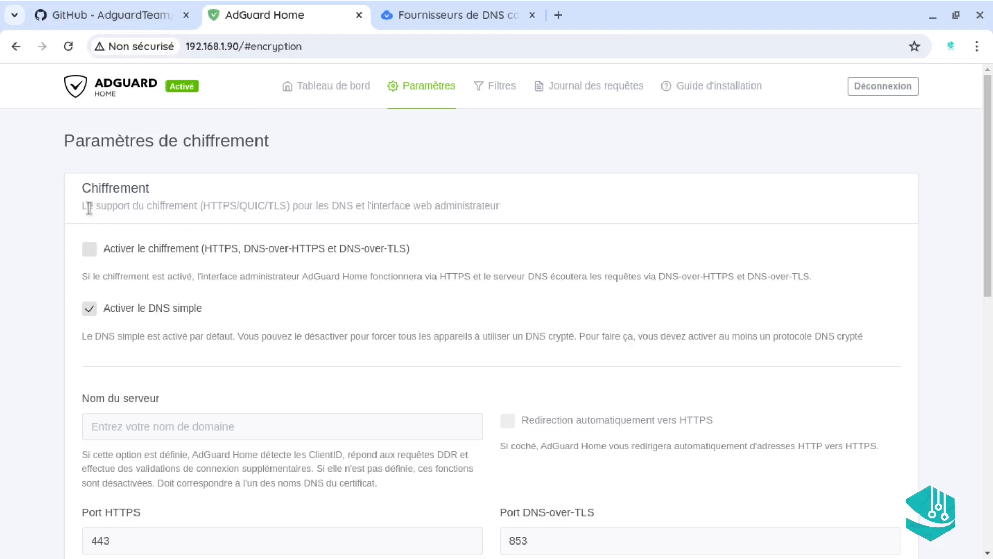
pyautogui.moveTo(83, 206); pyautogui.dragTo(396, 218)
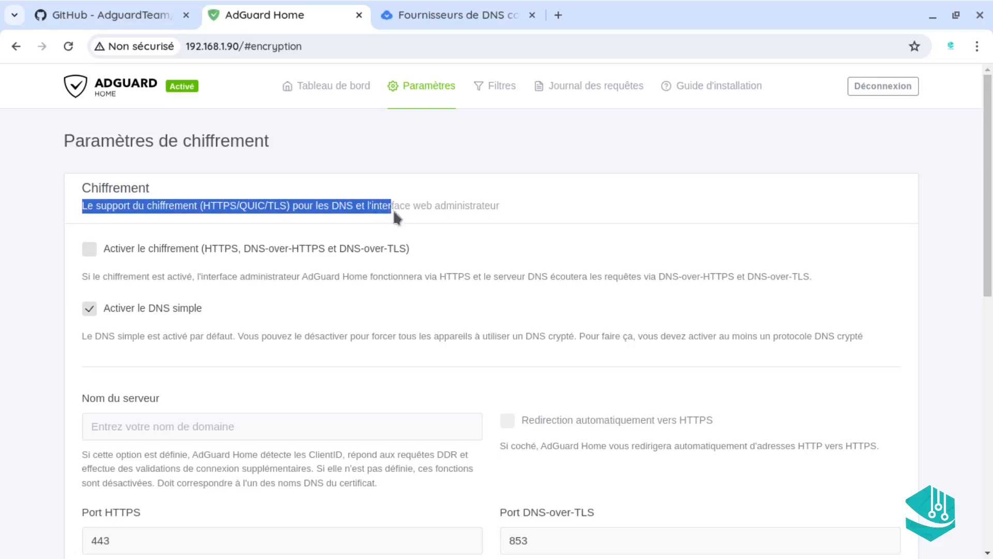
pyautogui.click(581, 214)
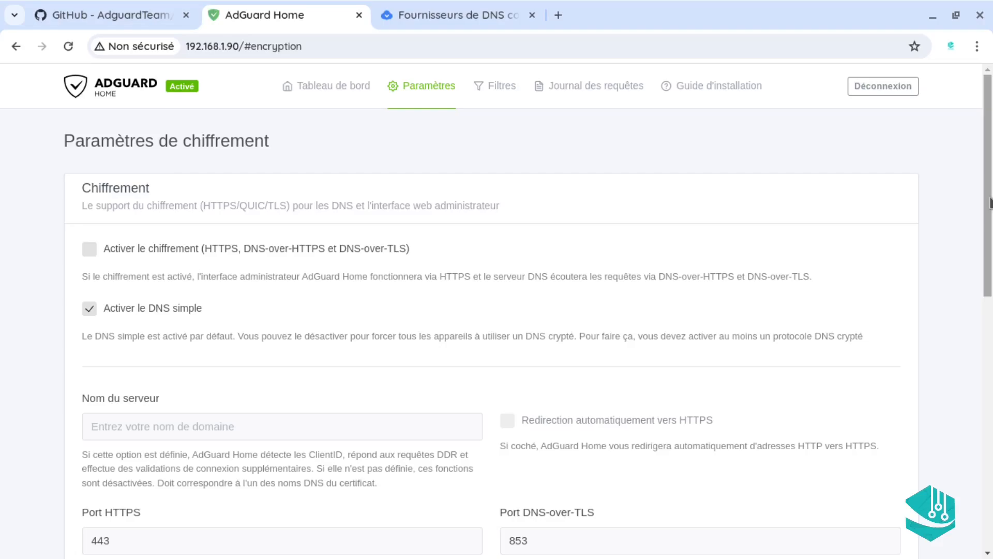
pyautogui.moveTo(990, 201); pyautogui.dragTo(991, 227)
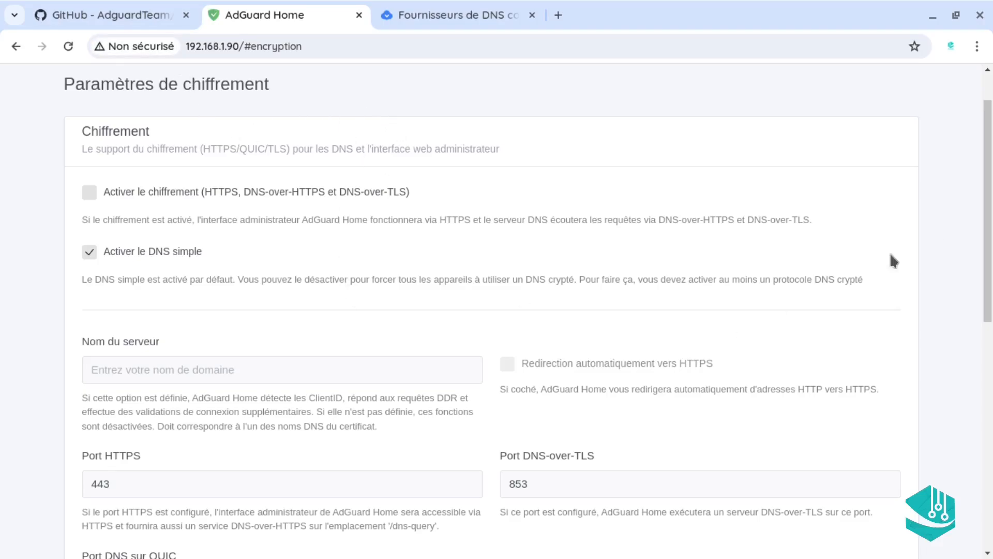
pyautogui.moveTo(989, 214); pyautogui.dragTo(991, 398)
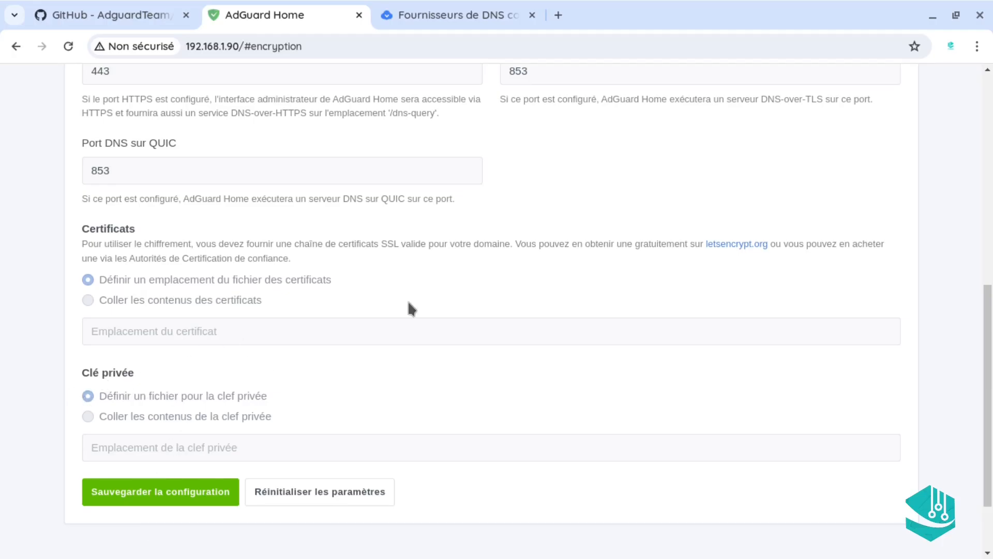
pyautogui.moveTo(989, 374); pyautogui.dragTo(989, 179)
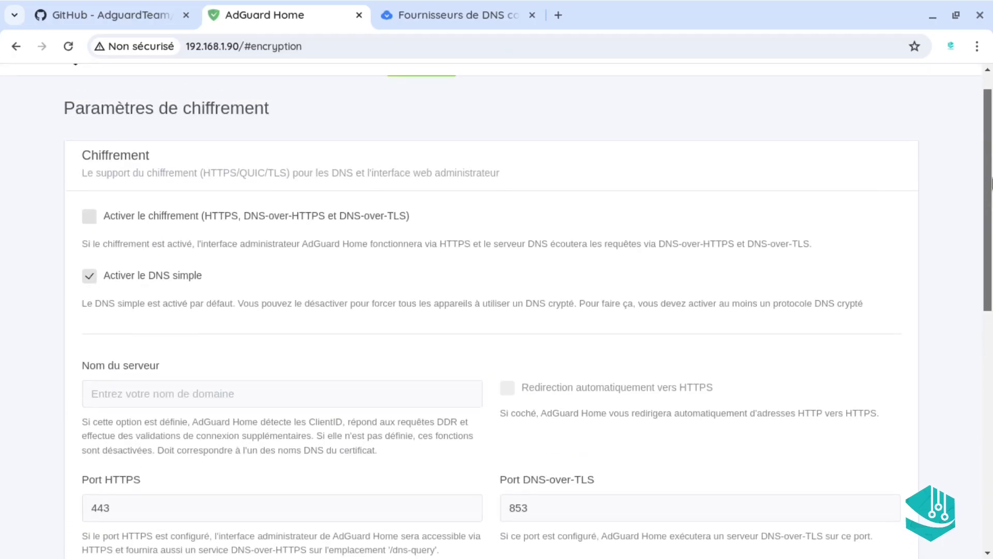
pyautogui.scroll(1, 413, 103)
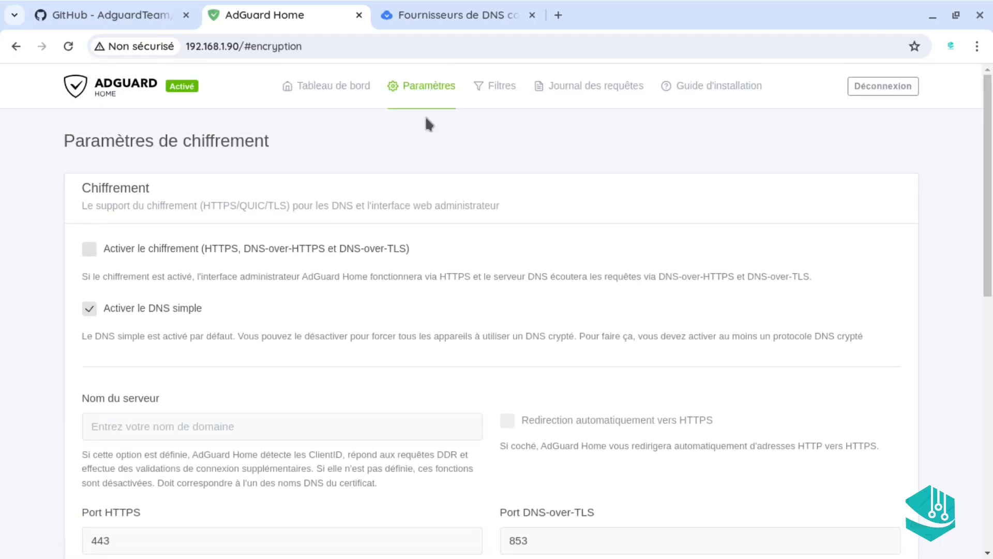
pyautogui.click(425, 93)
# In Client settings, try the Add client form's name and identifier fields, then close it unsaved.
pyautogui.click(438, 207)
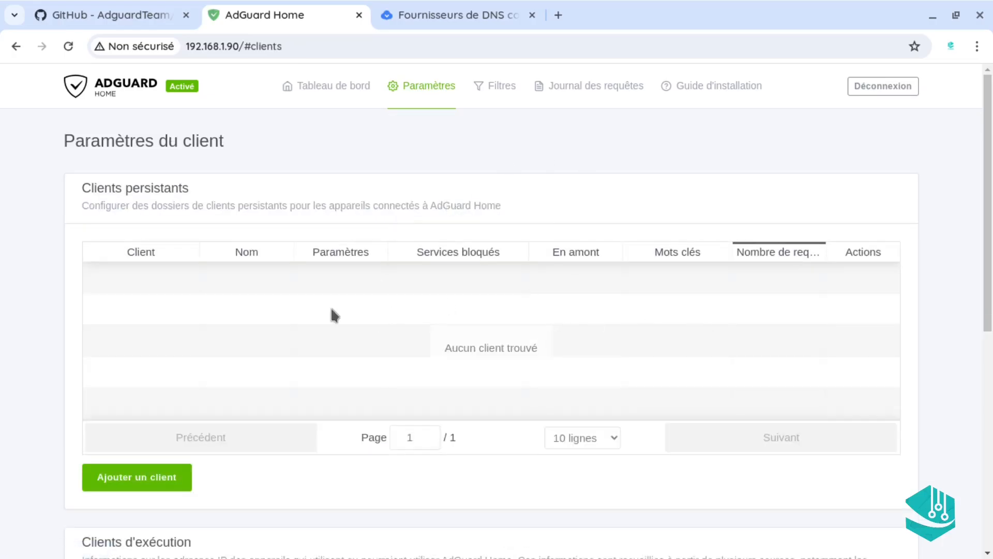
pyautogui.click(156, 476)
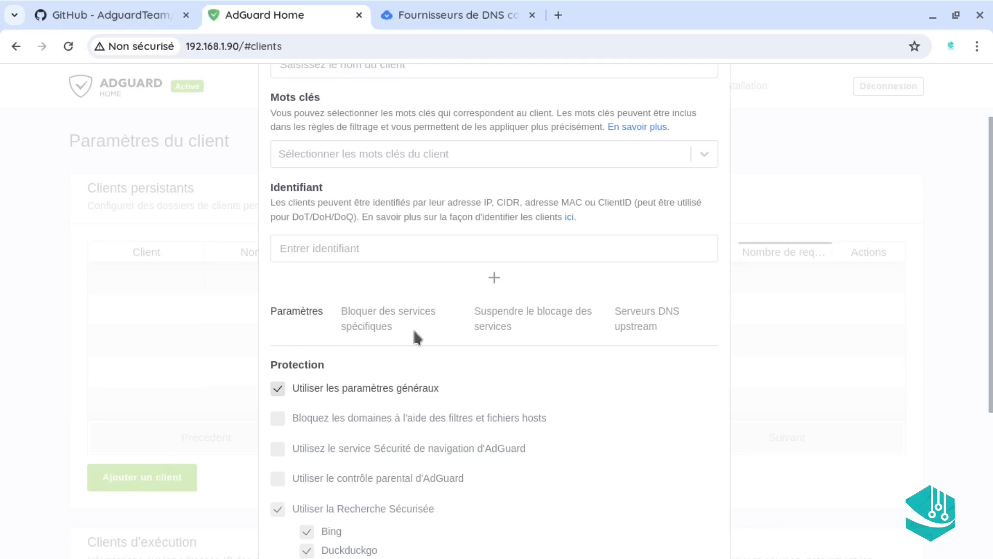
pyautogui.scroll(3, 990, 105)
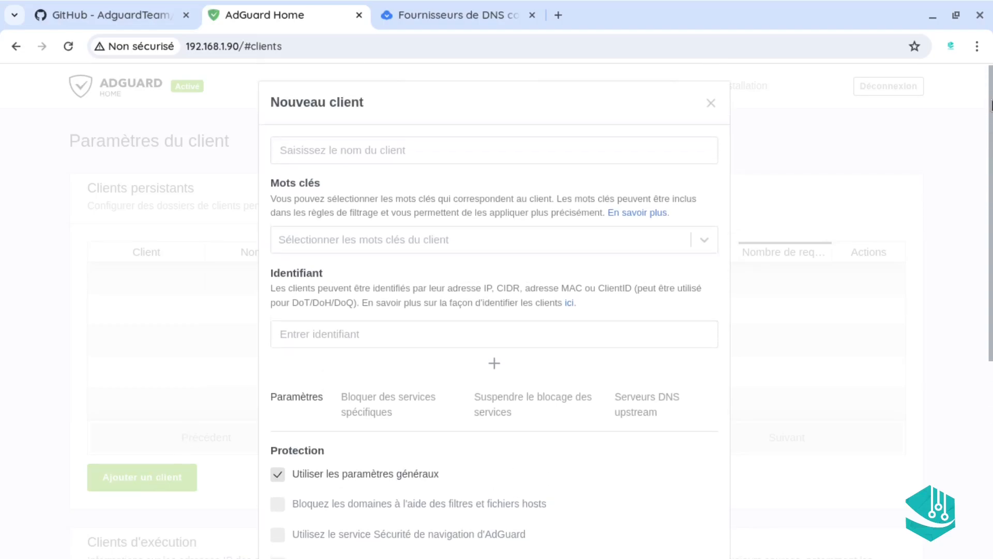
pyautogui.moveTo(992, 105); pyautogui.dragTo(992, 91)
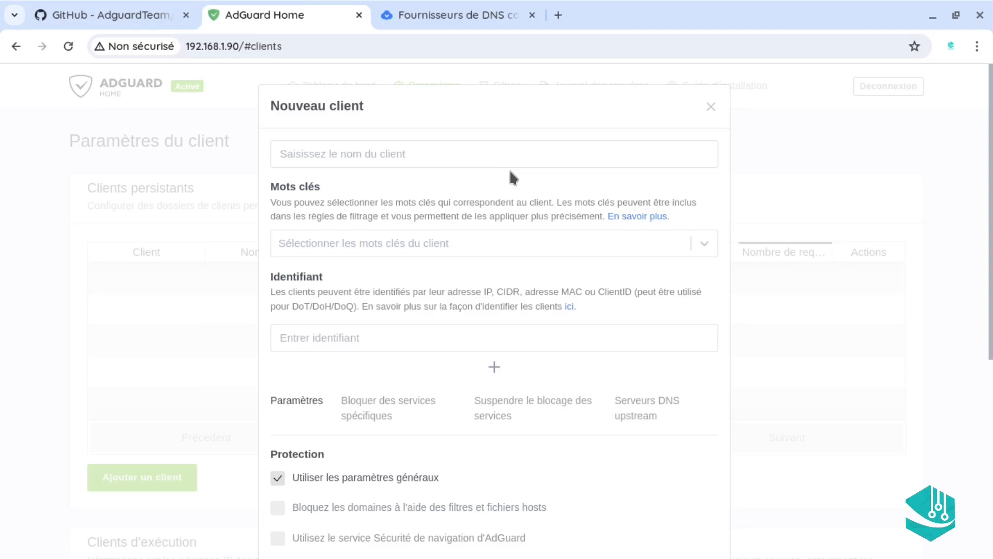
pyautogui.click(468, 157)
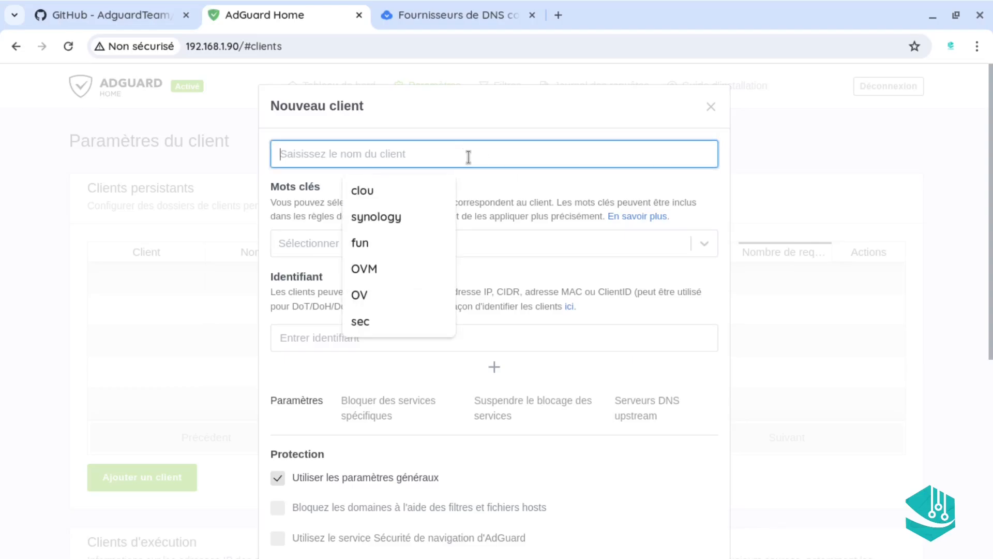
pyautogui.click(306, 224)
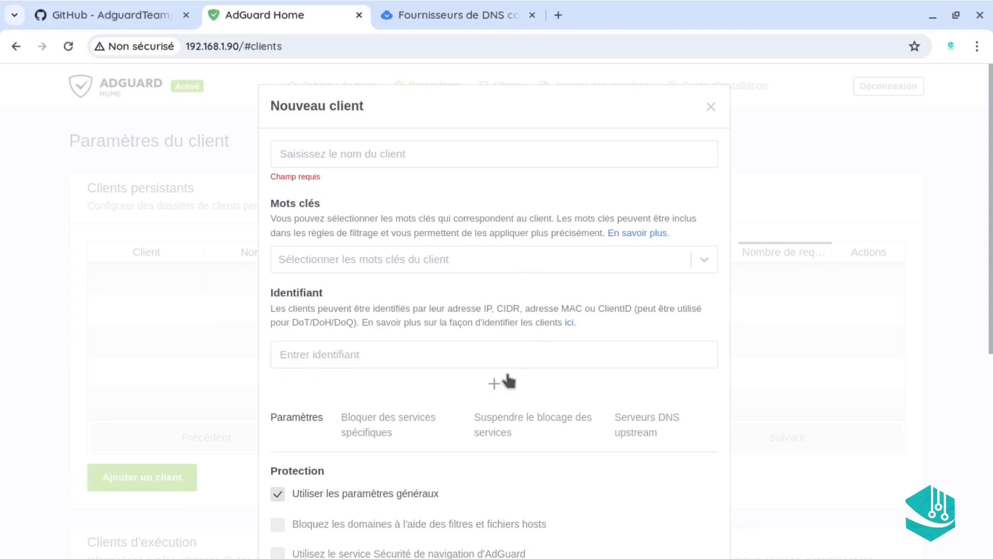
pyautogui.click(372, 363)
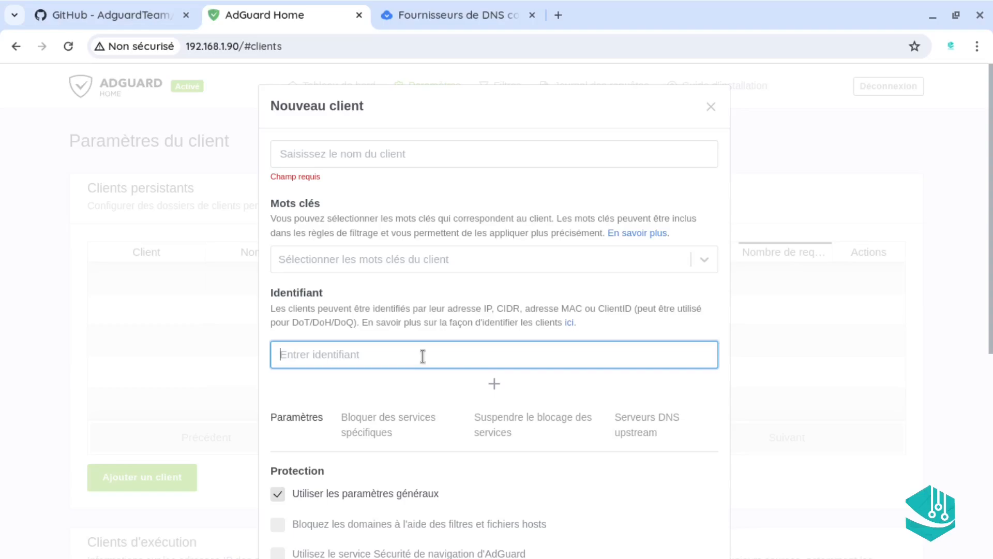
pyautogui.click(495, 385)
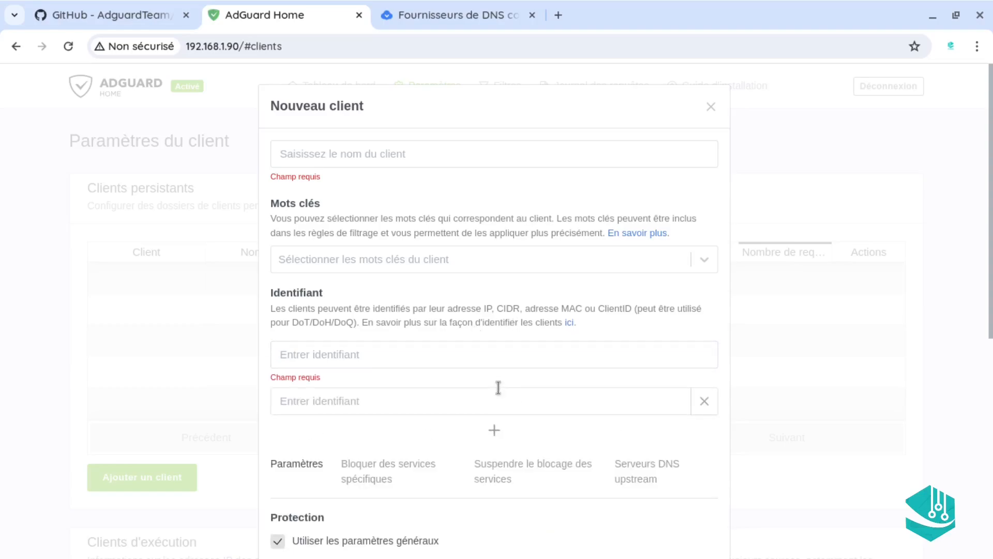
pyautogui.click(702, 403)
pyautogui.moveTo(985, 317); pyautogui.dragTo(991, 155)
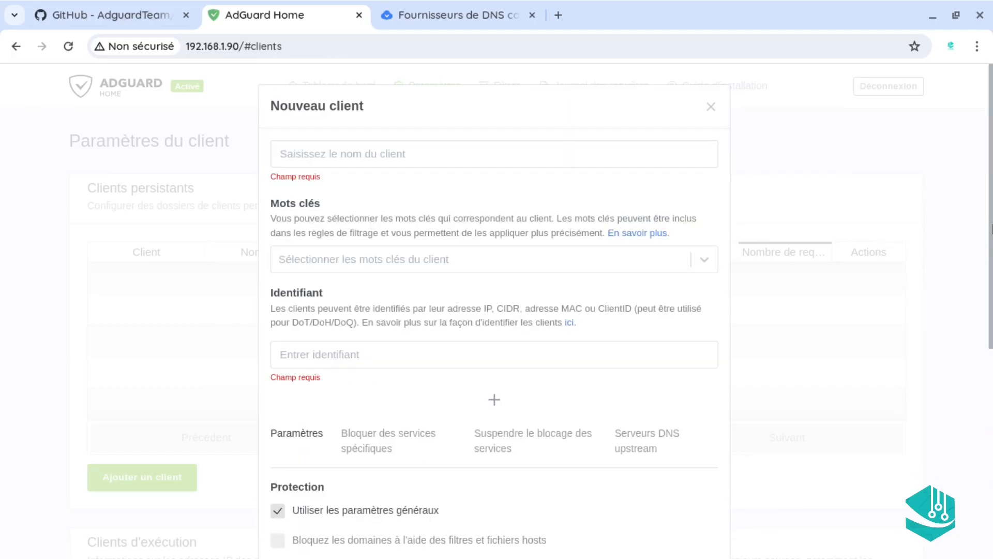
pyautogui.click(711, 106)
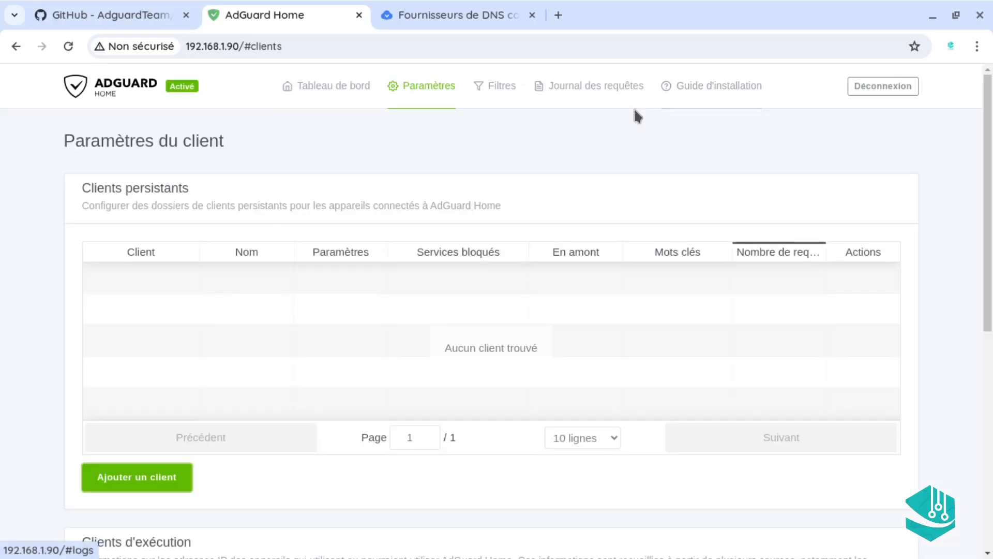
# Open the DHCP settings page and scroll through its IPv4 and IPv6 fields and back up.
pyautogui.moveTo(432, 90)
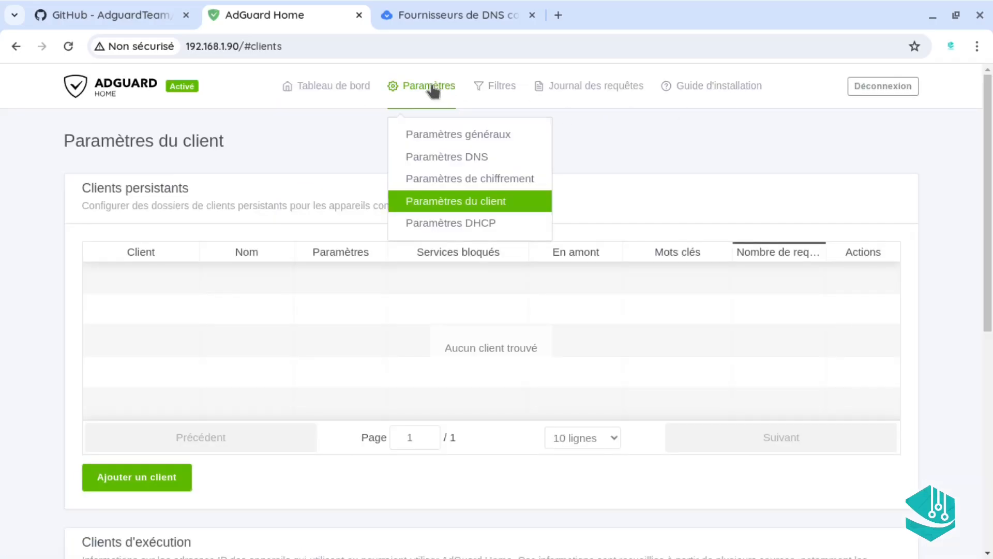
pyautogui.click(429, 222)
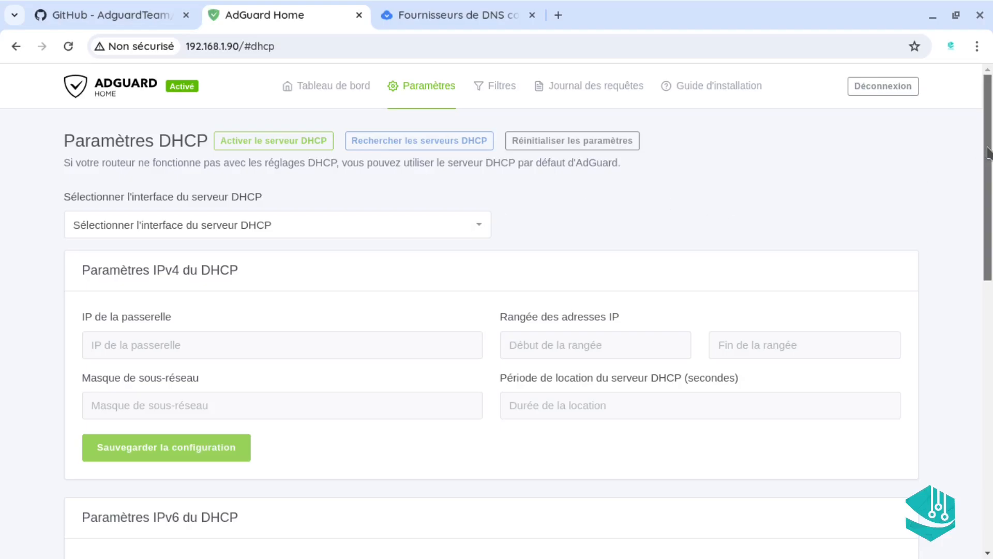
pyautogui.moveTo(987, 157); pyautogui.dragTo(987, 176)
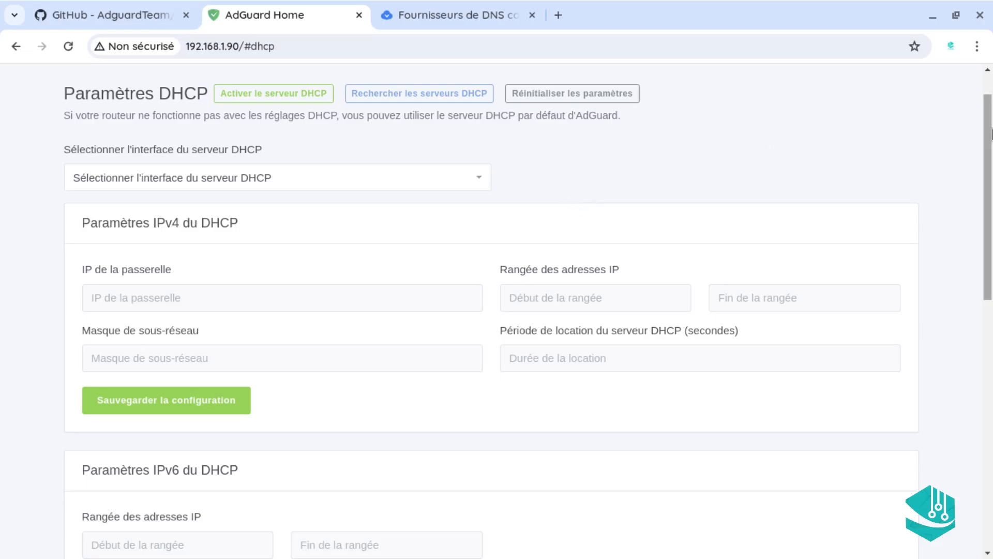
pyautogui.moveTo(991, 130)
pyautogui.mouseDown()
pyautogui.moveTo(992, 277)
pyautogui.moveTo(992, 122)
pyautogui.mouseUp()
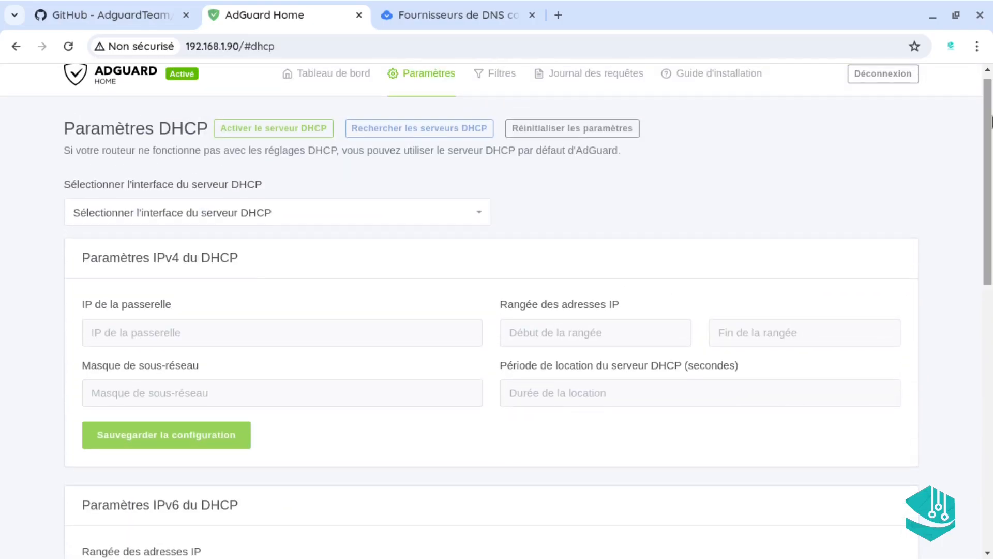
pyautogui.scroll(1, 802, 160)
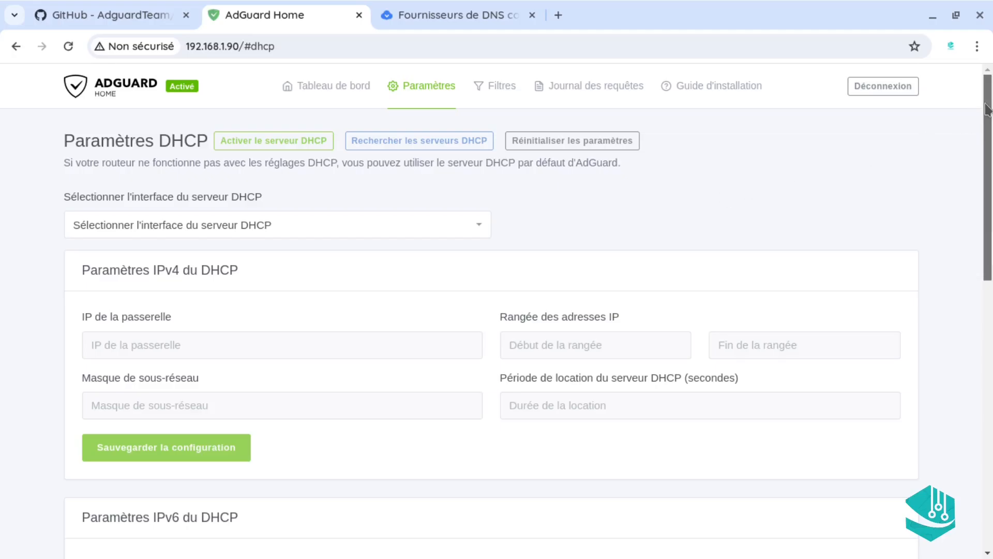
pyautogui.moveTo(987, 110)
pyautogui.mouseDown()
pyautogui.moveTo(980, 298)
pyautogui.moveTo(990, 93)
pyautogui.mouseUp()
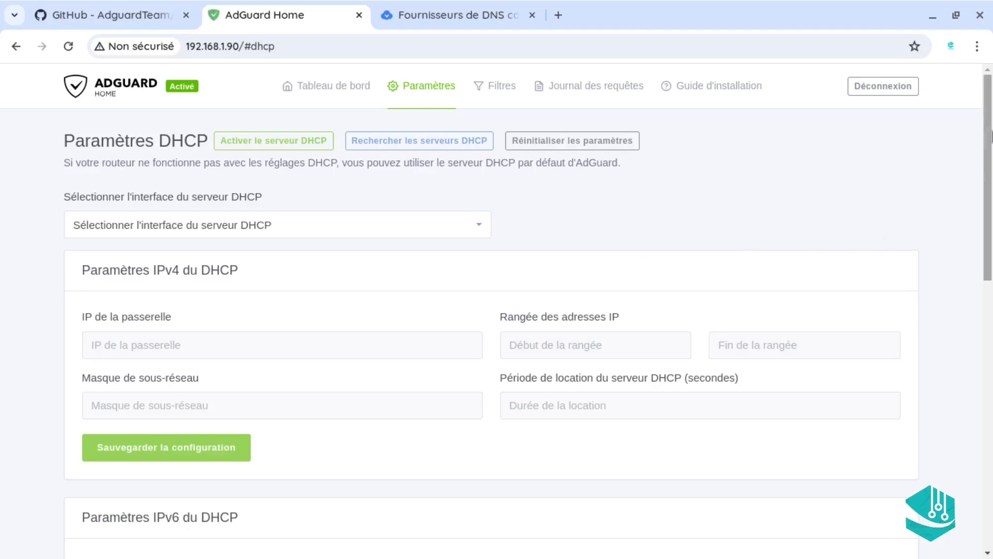
pyautogui.moveTo(990, 114); pyautogui.dragTo(990, 168)
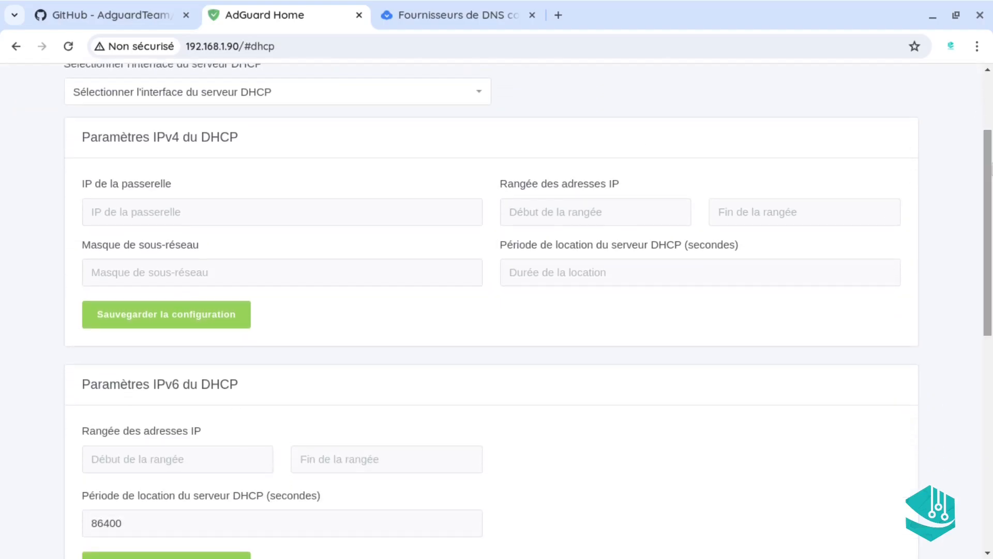
pyautogui.moveTo(991, 168); pyautogui.dragTo(991, 93)
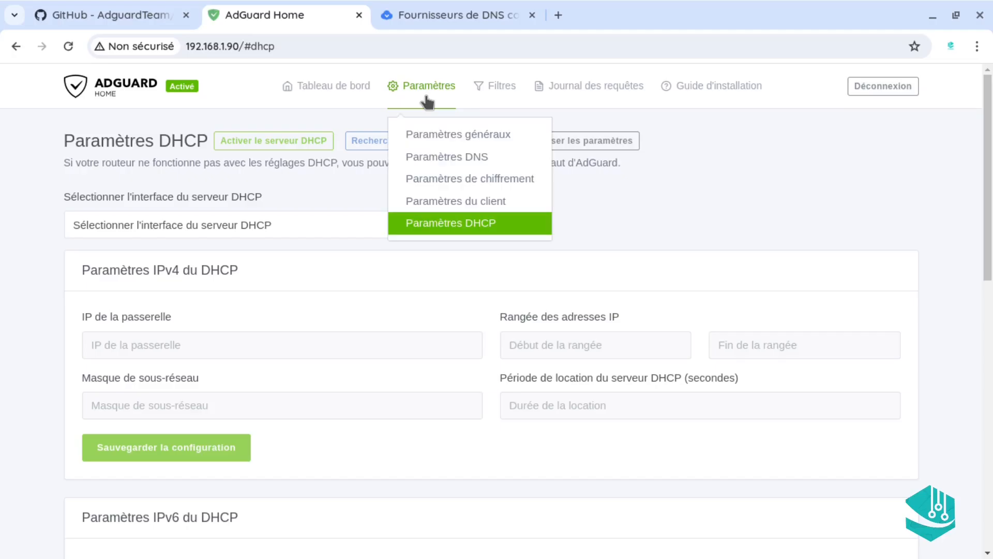
pyautogui.moveTo(489, 88)
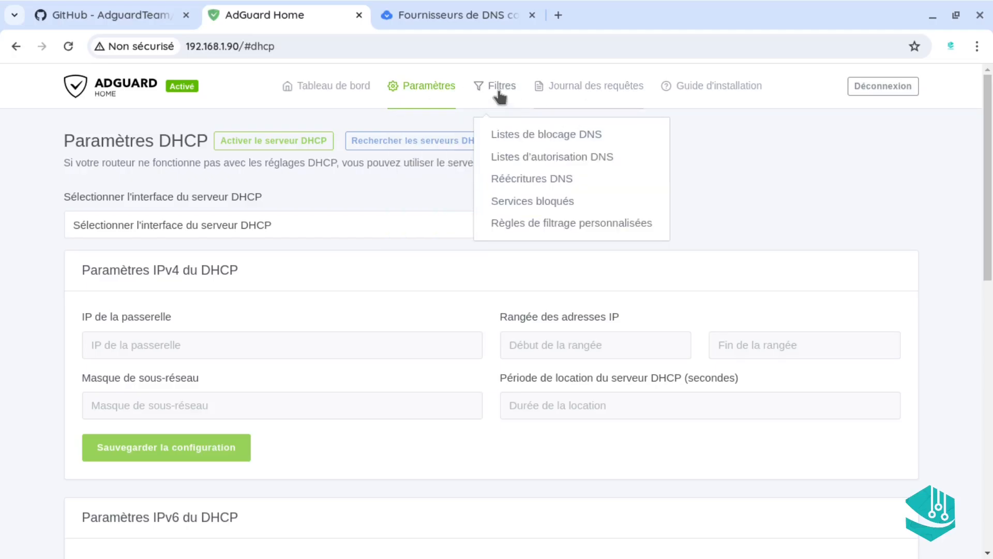
# Open the Listes de blocage DNS page under Filtres.
pyautogui.click(576, 135)
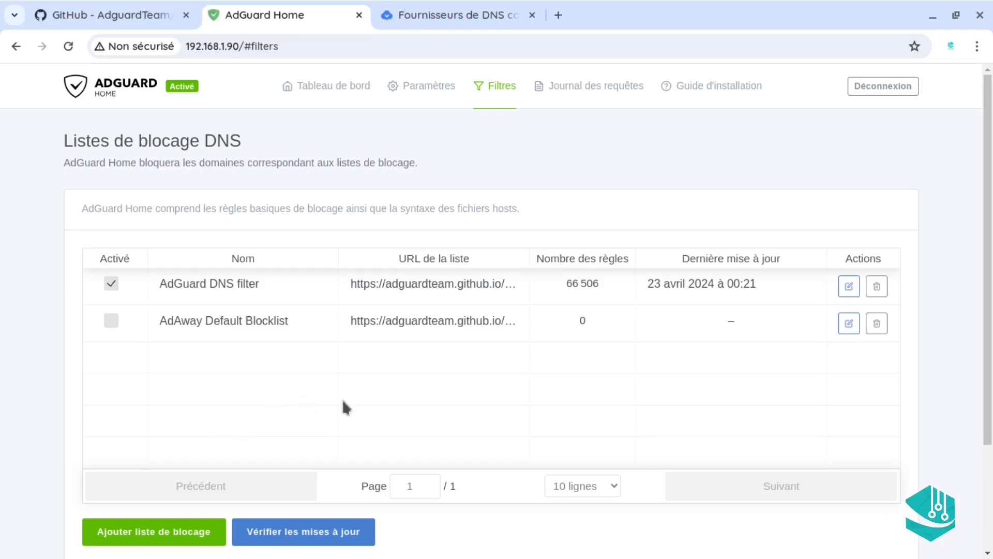
# Open the built-in blocklist catalogue and tick No Google in the Autre section.
pyautogui.scroll(-2, 626, 398)
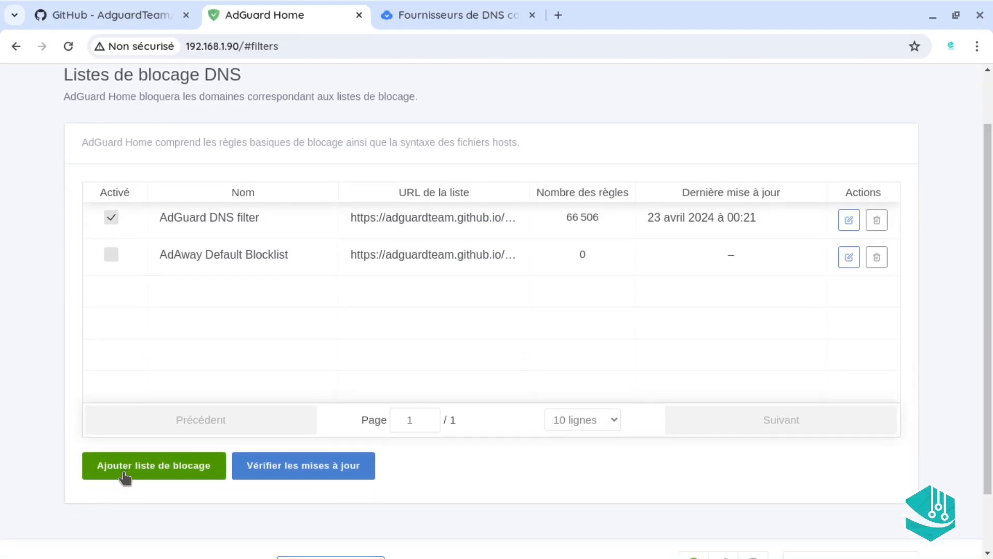
pyautogui.click(99, 467)
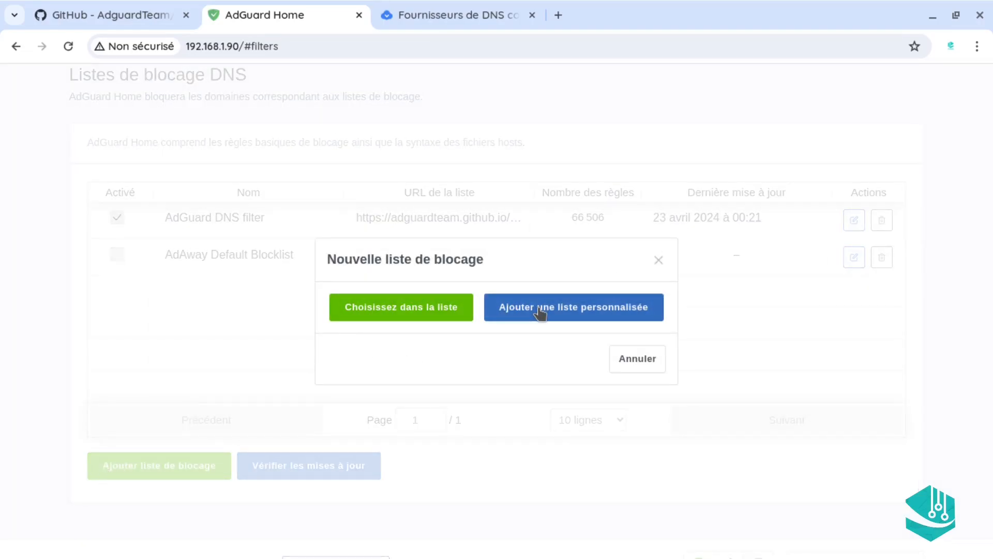
pyautogui.click(410, 322)
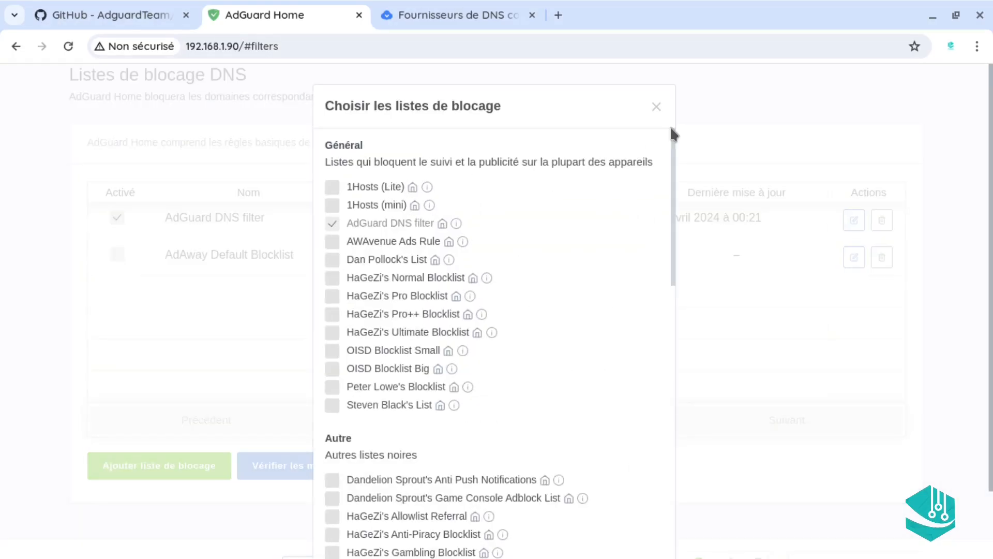
pyautogui.moveTo(671, 128); pyautogui.dragTo(663, 439)
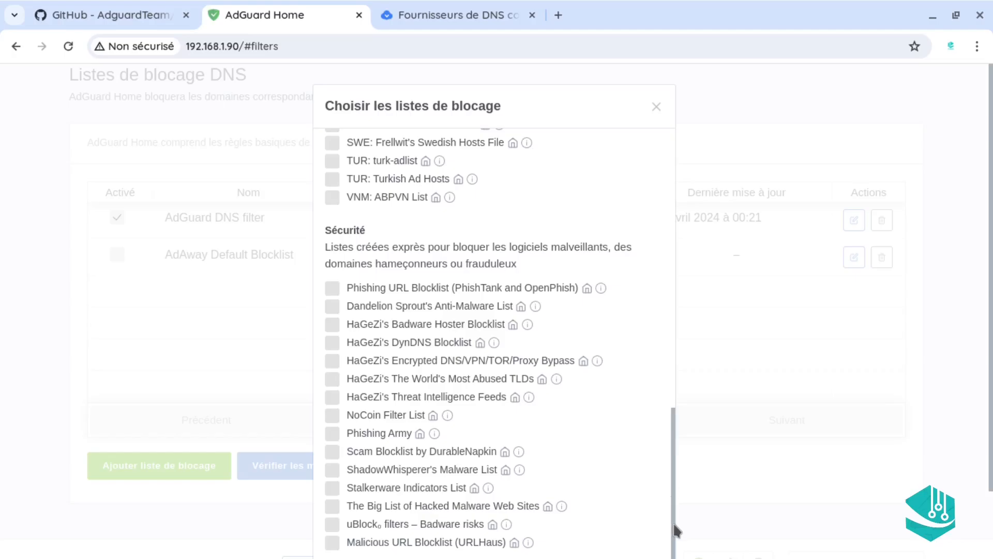
pyautogui.moveTo(674, 530); pyautogui.dragTo(647, 359)
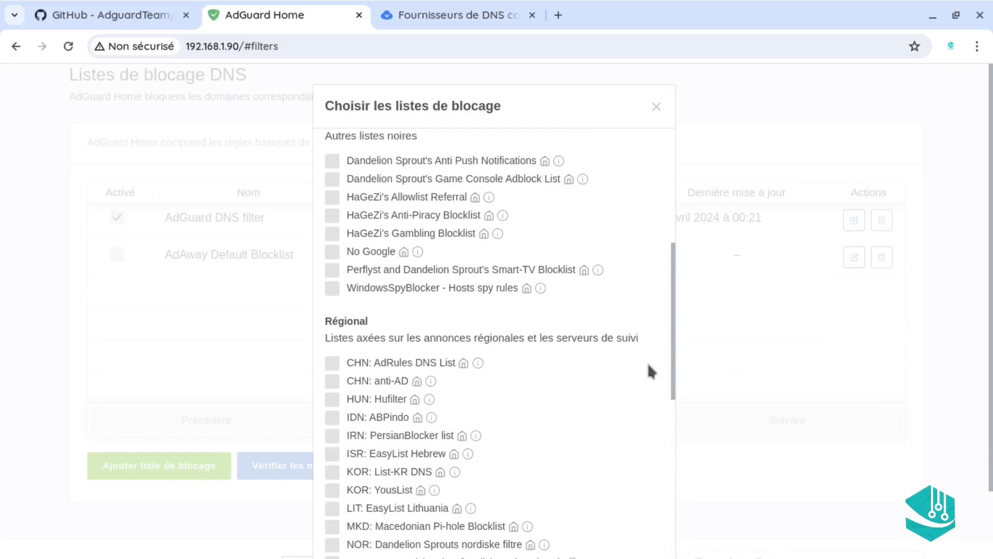
pyautogui.click(334, 255)
# Scroll through the Choisir les listes de blocage dialog and dismiss it without adding anything.
pyautogui.click(334, 254)
pyautogui.moveTo(676, 353); pyautogui.dragTo(671, 435)
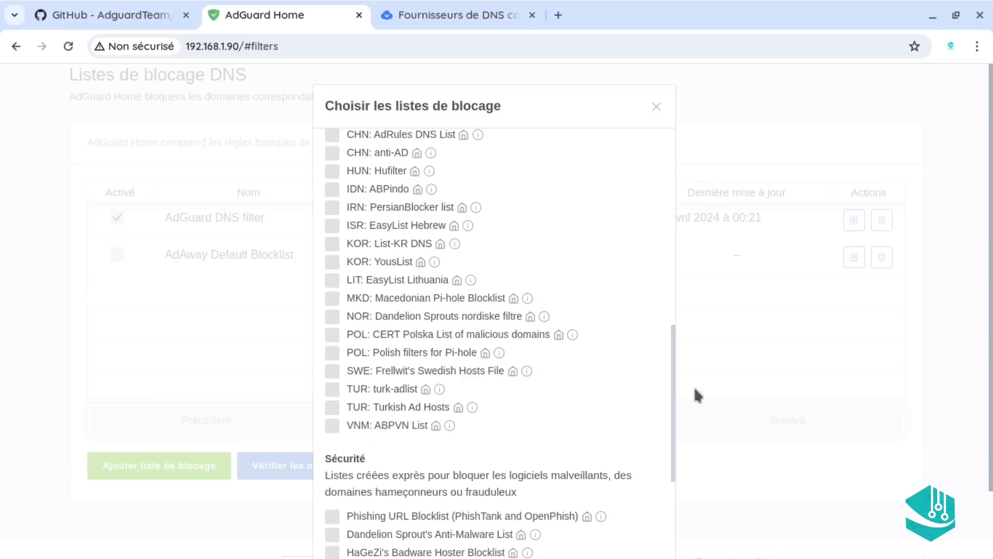
pyautogui.moveTo(672, 394); pyautogui.dragTo(671, 453)
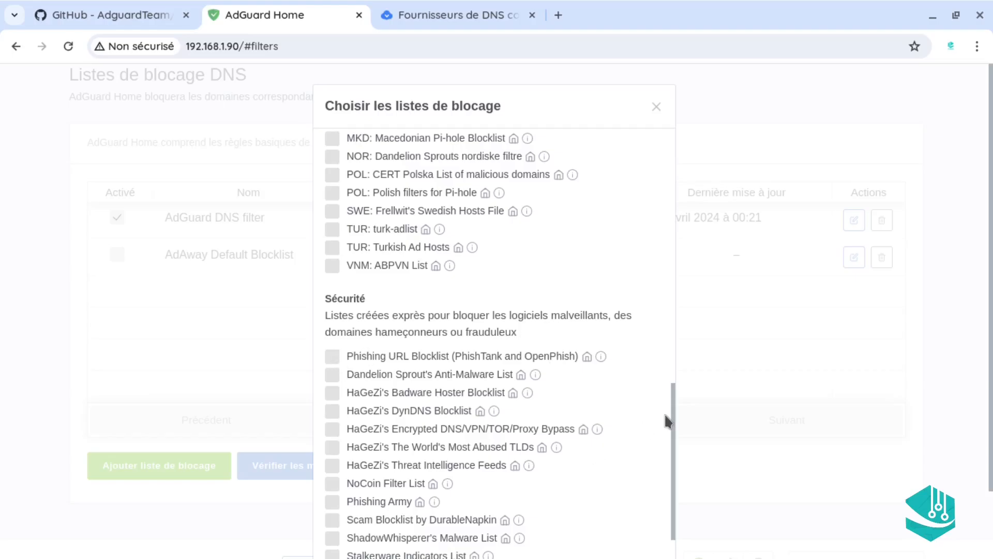
pyautogui.scroll(-2, 669, 442)
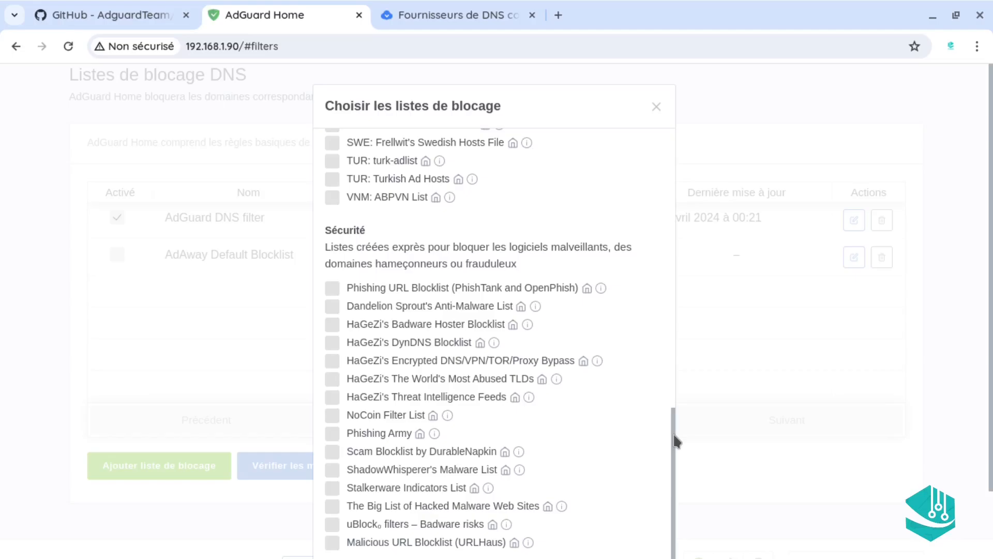
pyautogui.moveTo(673, 434); pyautogui.dragTo(671, 258)
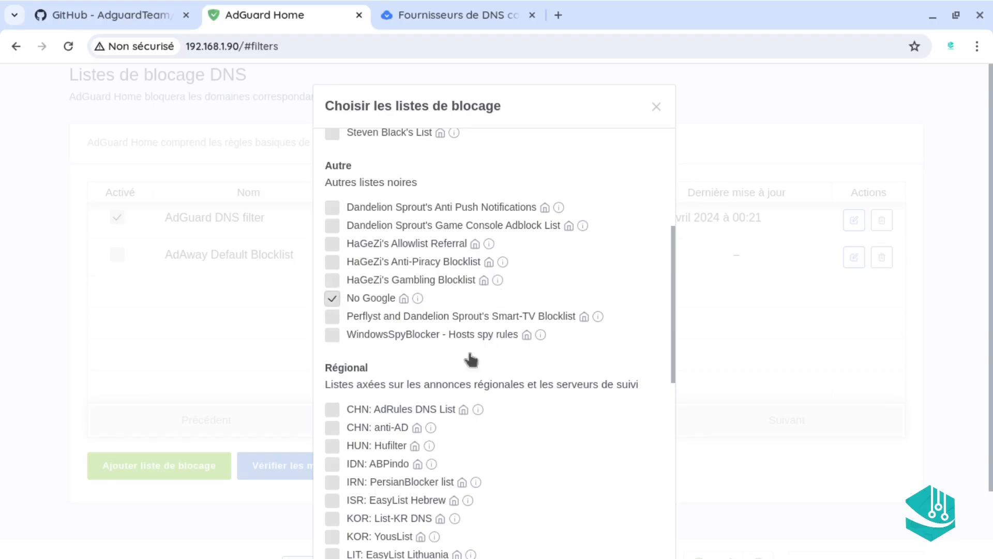
pyautogui.click(239, 323)
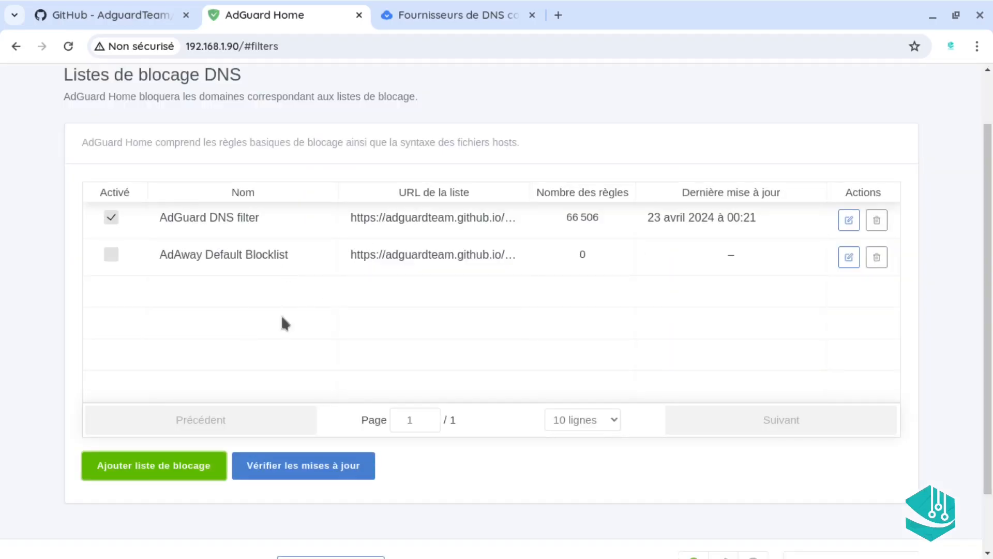
# Add the No Google blocklist from the built-in catalogue and save it.
pyautogui.click(163, 463)
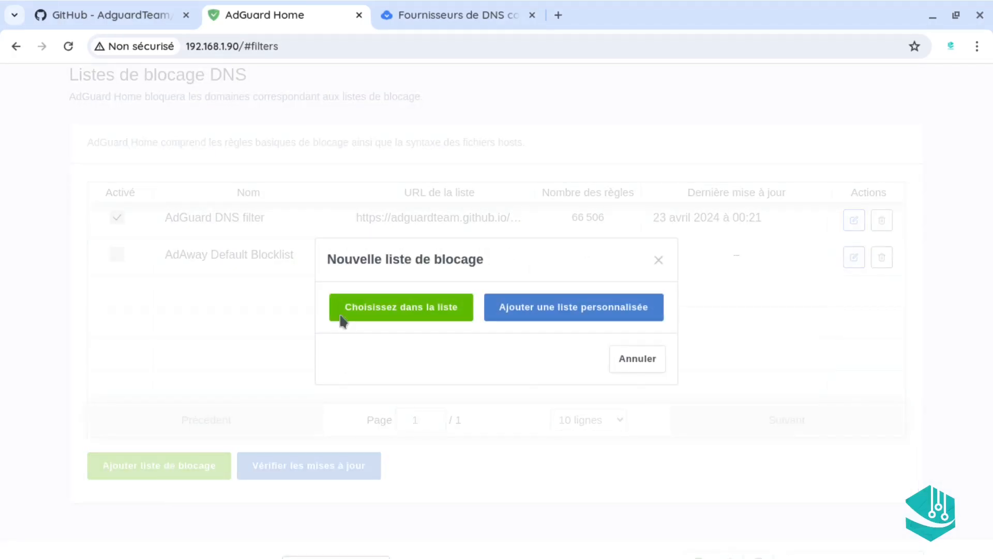
pyautogui.click(382, 305)
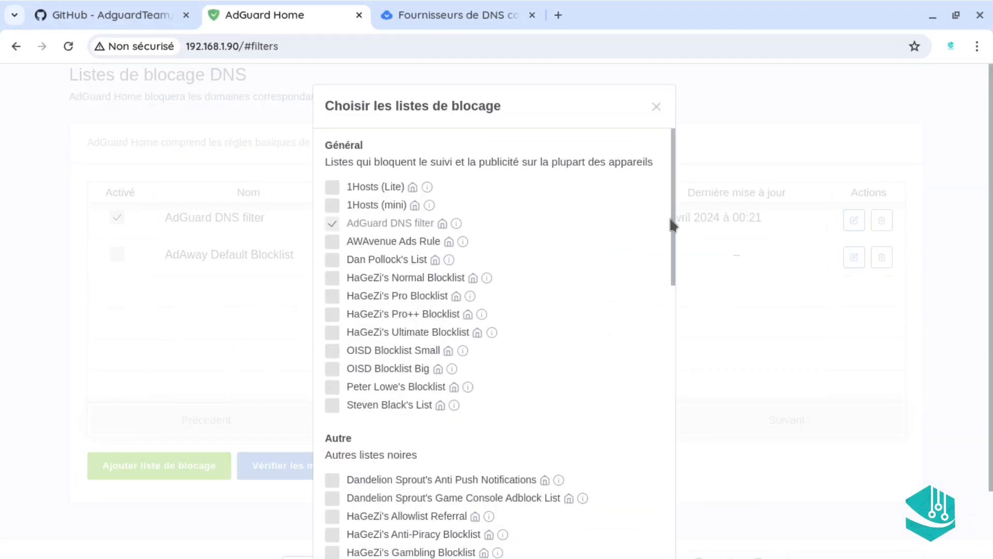
pyautogui.moveTo(669, 216); pyautogui.dragTo(661, 279)
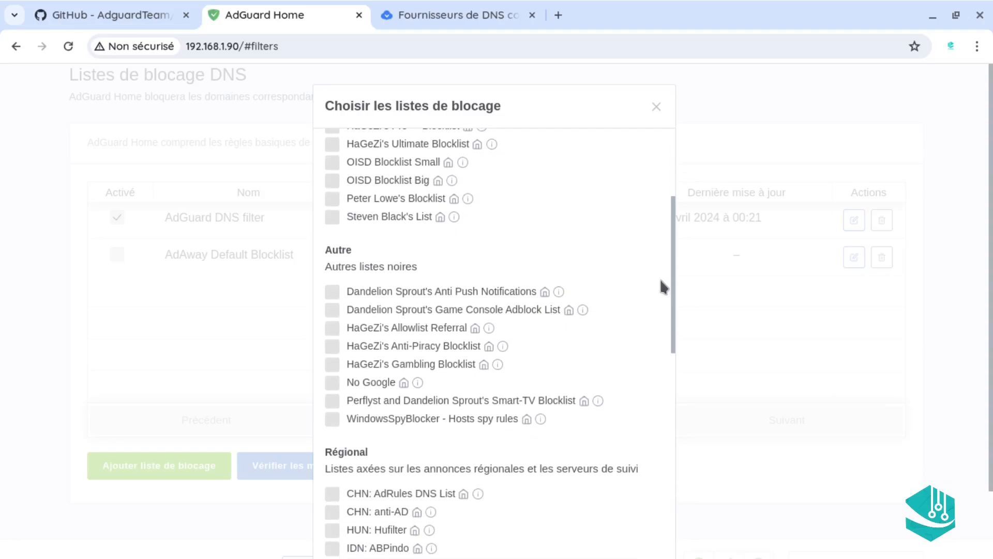
pyautogui.click(332, 383)
pyautogui.moveTo(674, 332); pyautogui.dragTo(654, 497)
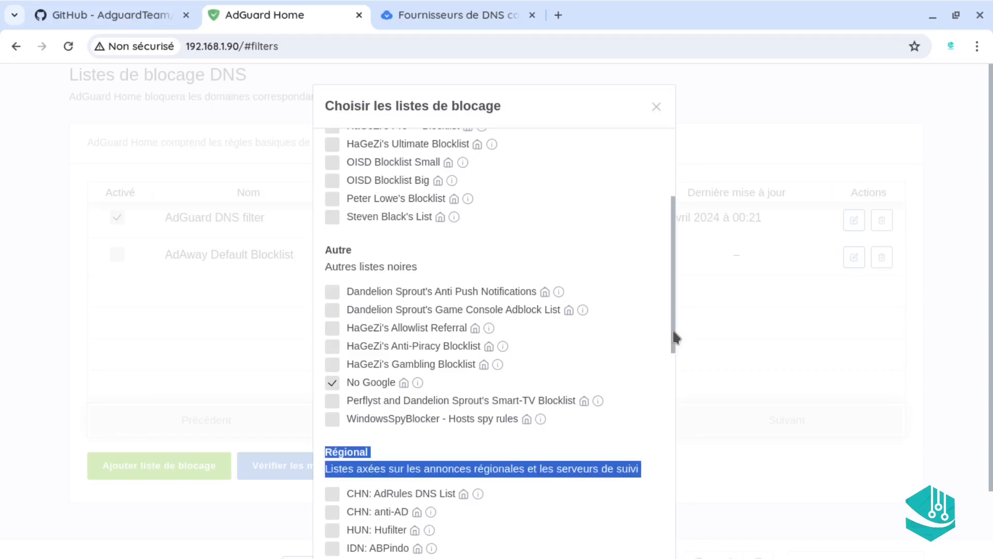
pyautogui.moveTo(674, 338); pyautogui.dragTo(674, 548)
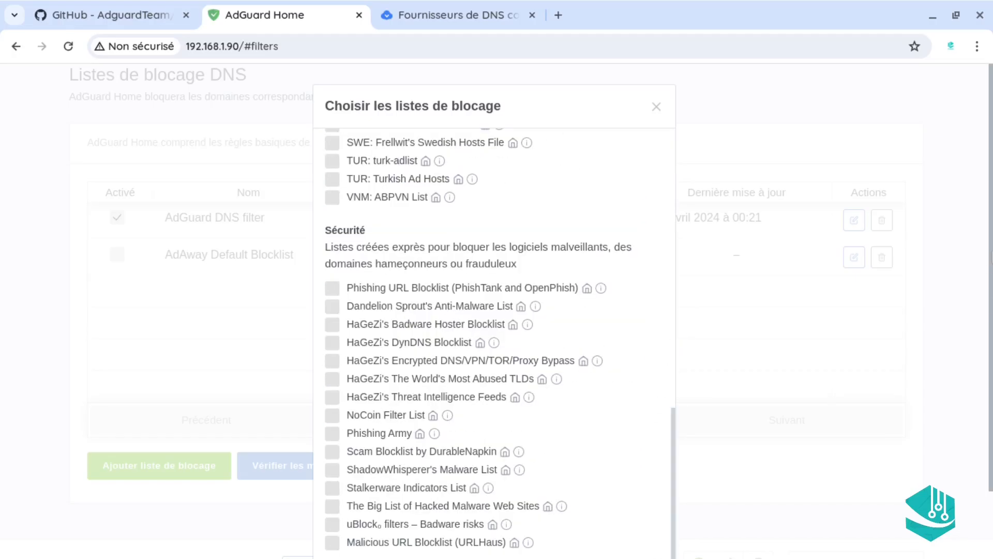
pyautogui.scroll(-2, 983, 481)
pyautogui.click(642, 501)
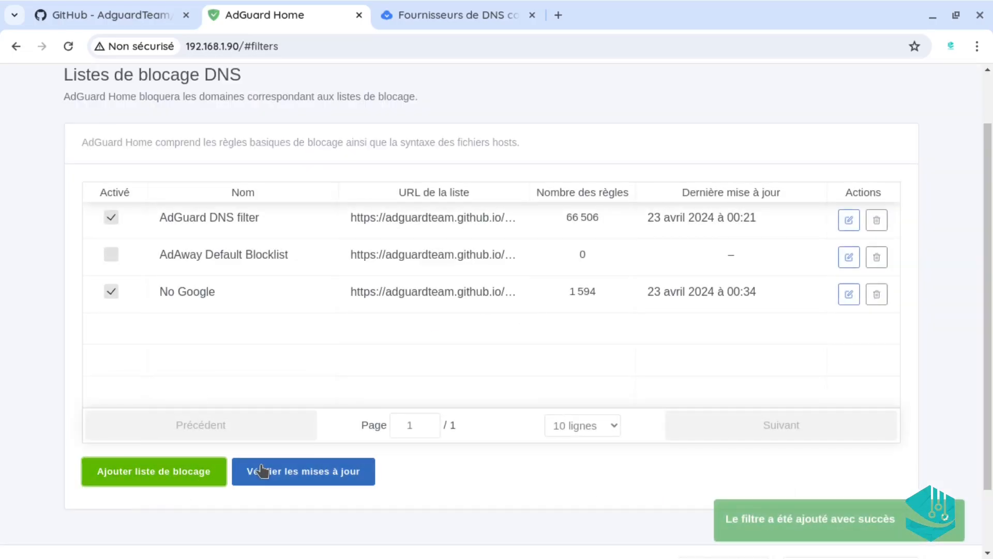
# Check all DNS blocklists for updates.
pyautogui.click(288, 472)
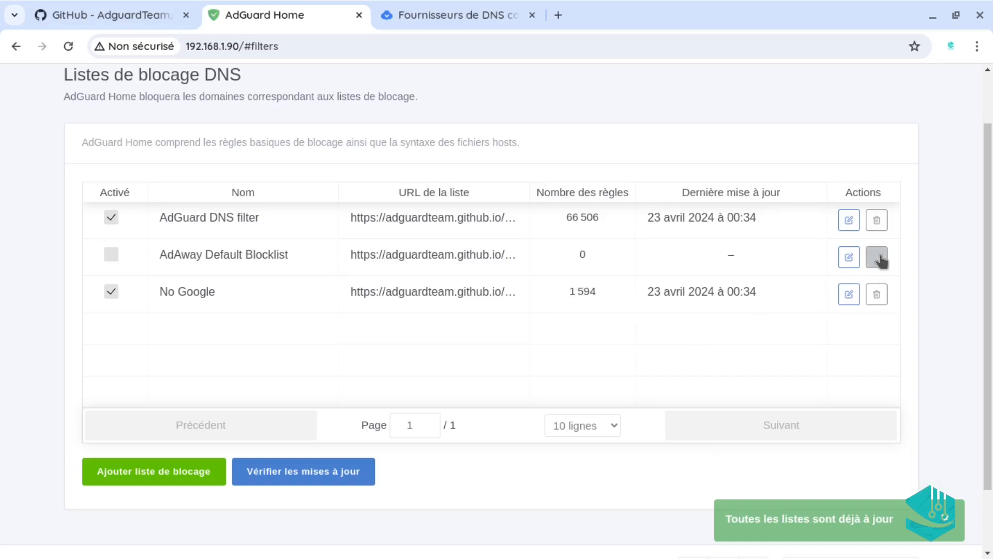
pyautogui.scroll(2, 988, 267)
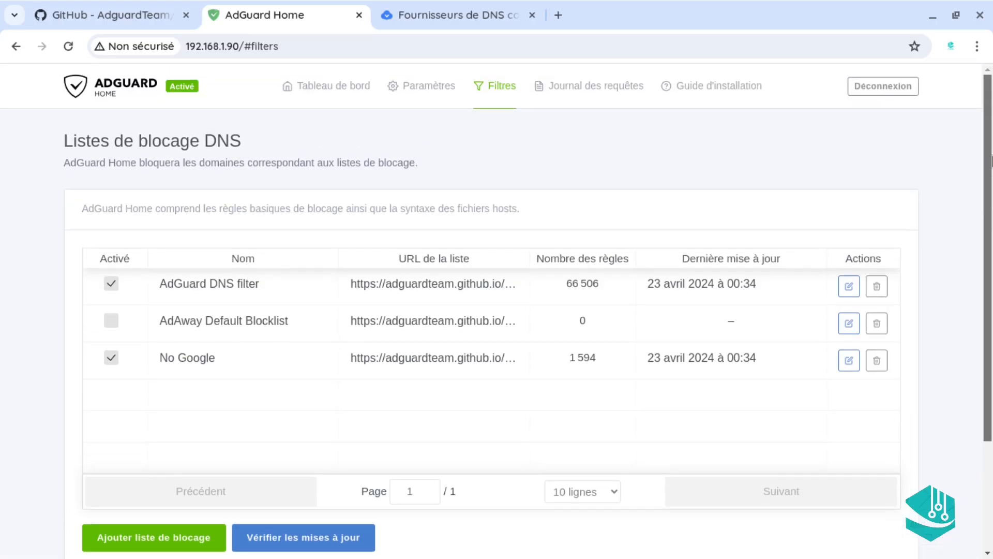
pyautogui.click(500, 102)
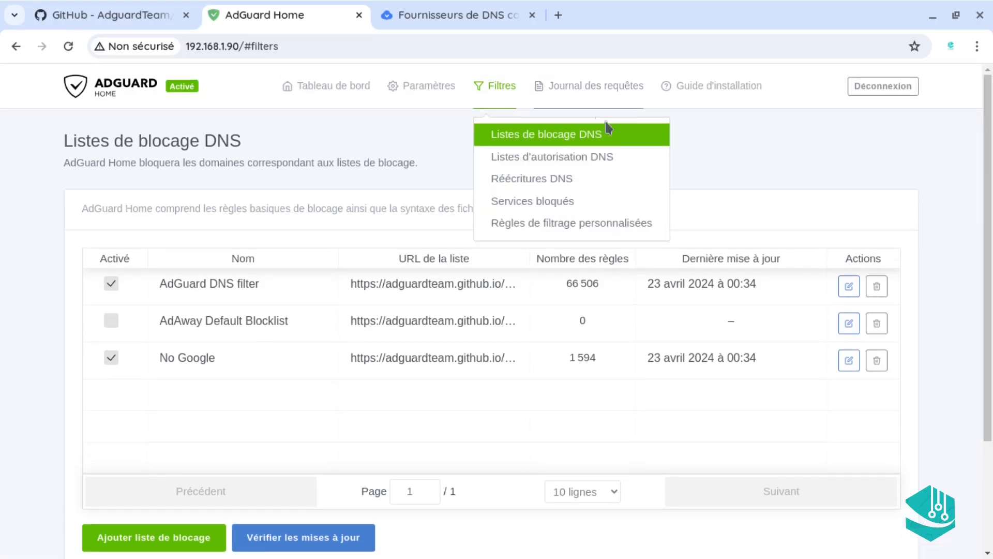
# Block the AliExpress service under Services bloqués, then open the query log.
pyautogui.click(552, 205)
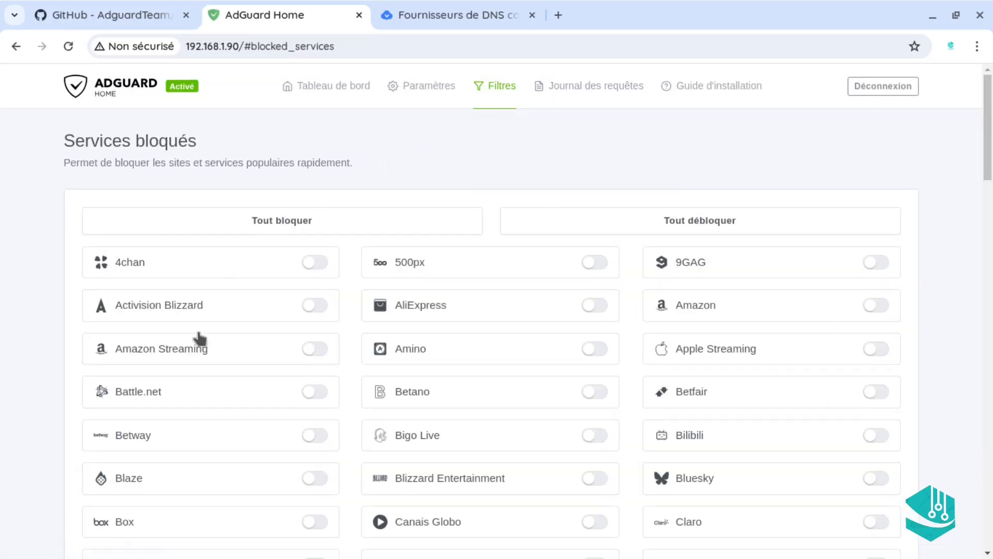
pyautogui.moveTo(992, 93)
pyautogui.mouseDown()
pyautogui.moveTo(992, 127)
pyautogui.moveTo(991, 102)
pyautogui.mouseUp()
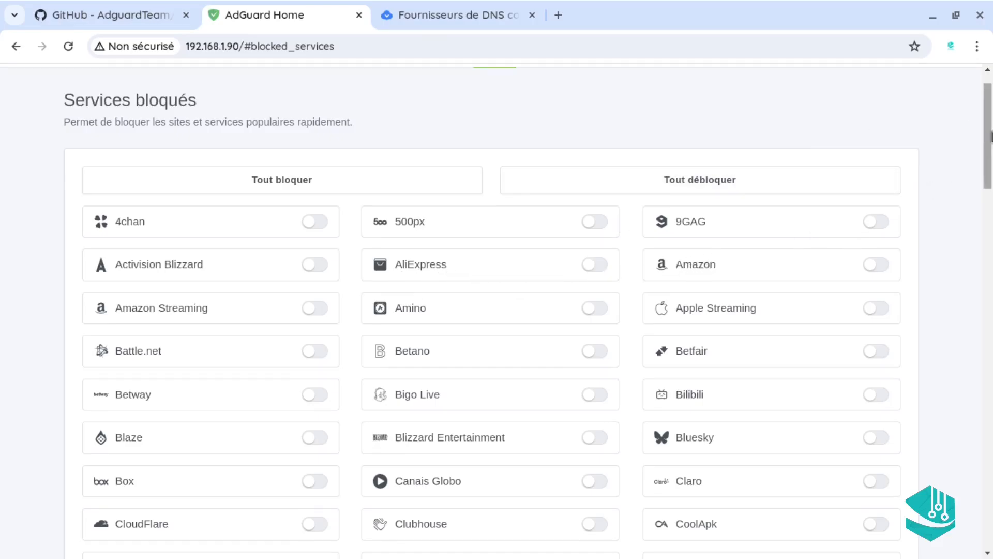
pyautogui.scroll(-1, 990, 141)
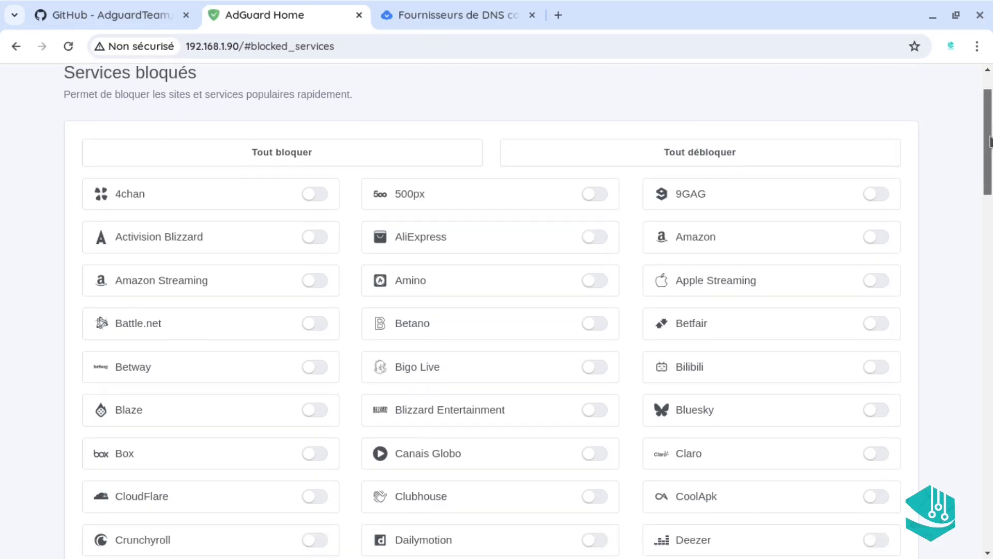
pyautogui.click(603, 237)
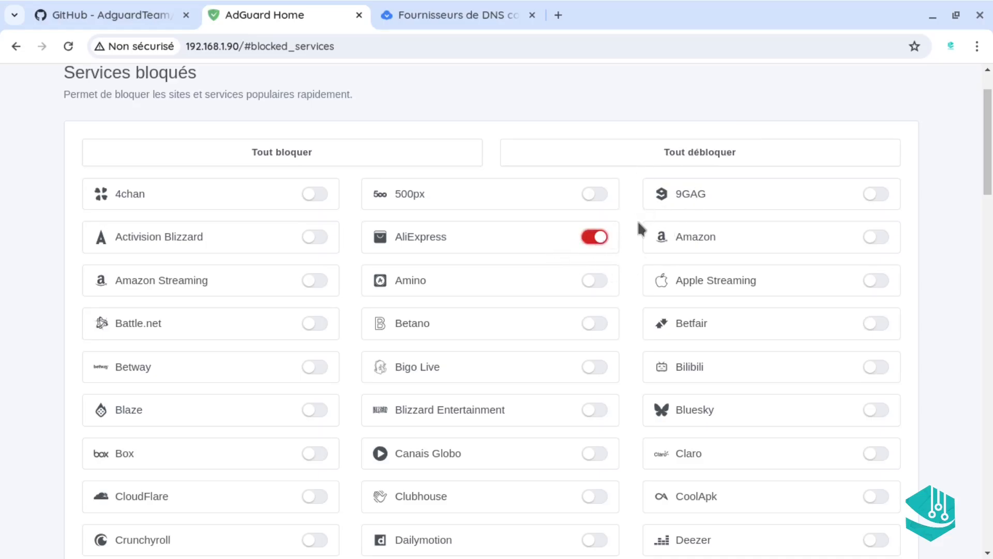
pyautogui.moveTo(991, 132); pyautogui.dragTo(992, 454)
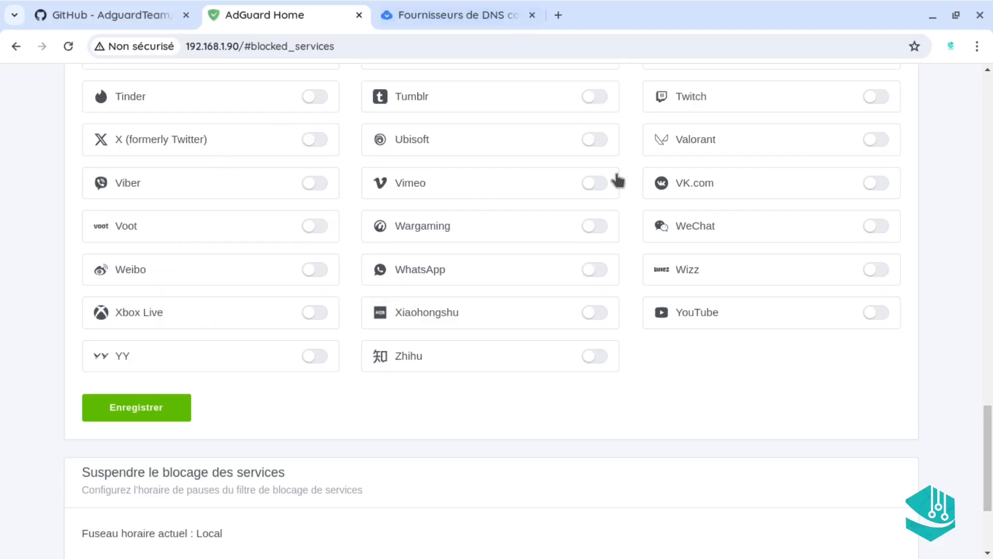
pyautogui.moveTo(987, 479); pyautogui.dragTo(991, 147)
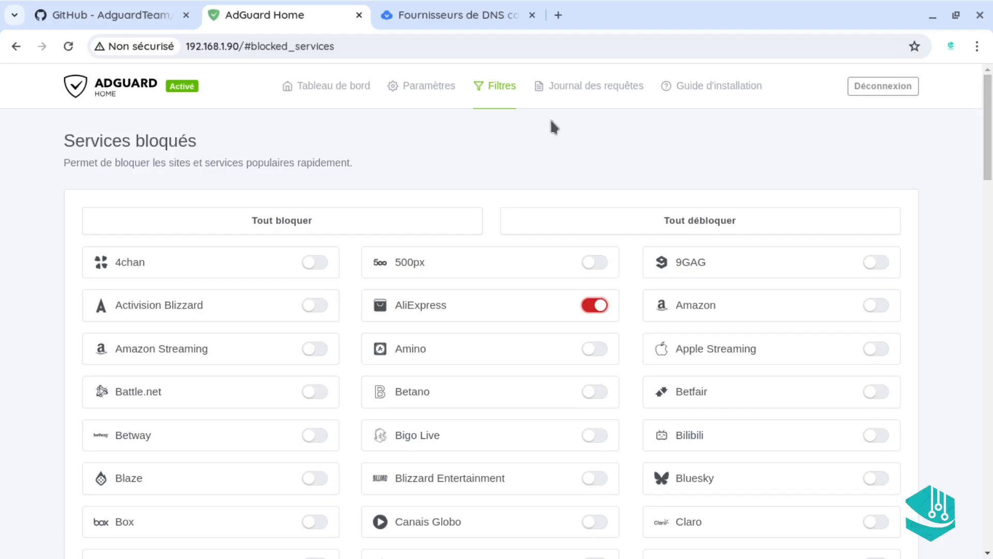
pyautogui.click(591, 89)
# Return to the dashboard and open the installation guide listing 192.168.1.90.
pyautogui.click(343, 89)
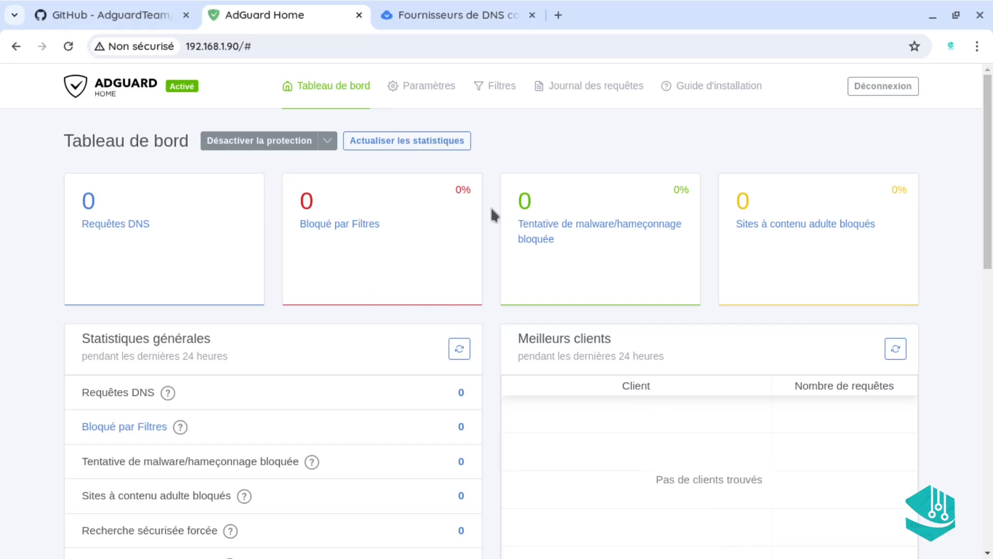
pyautogui.click(693, 99)
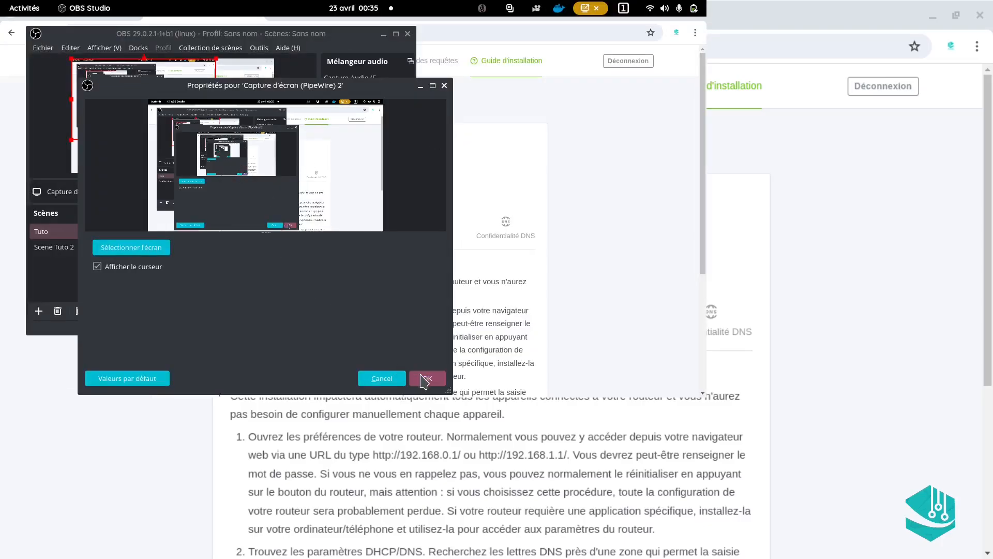
# Confirm the PipeWire capture, stretch it to fill the canvas, and clear all app windows.
pyautogui.click(427, 377)
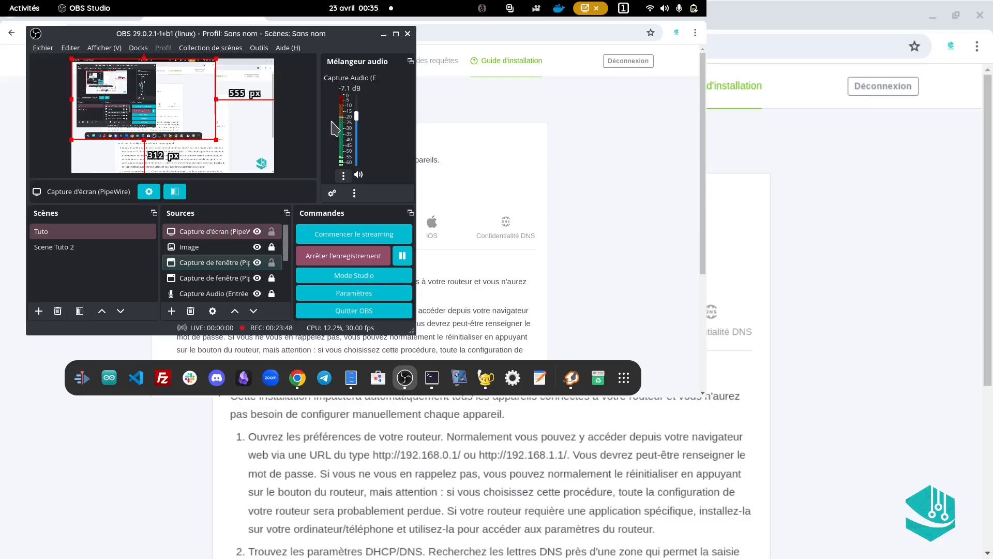
pyautogui.moveTo(216, 139); pyautogui.dragTo(275, 150)
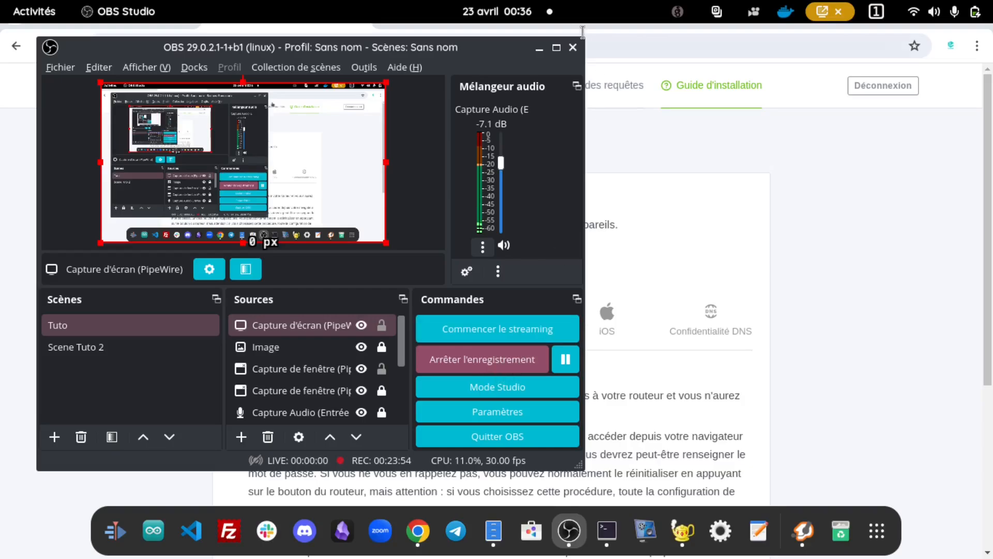
pyautogui.click(538, 50)
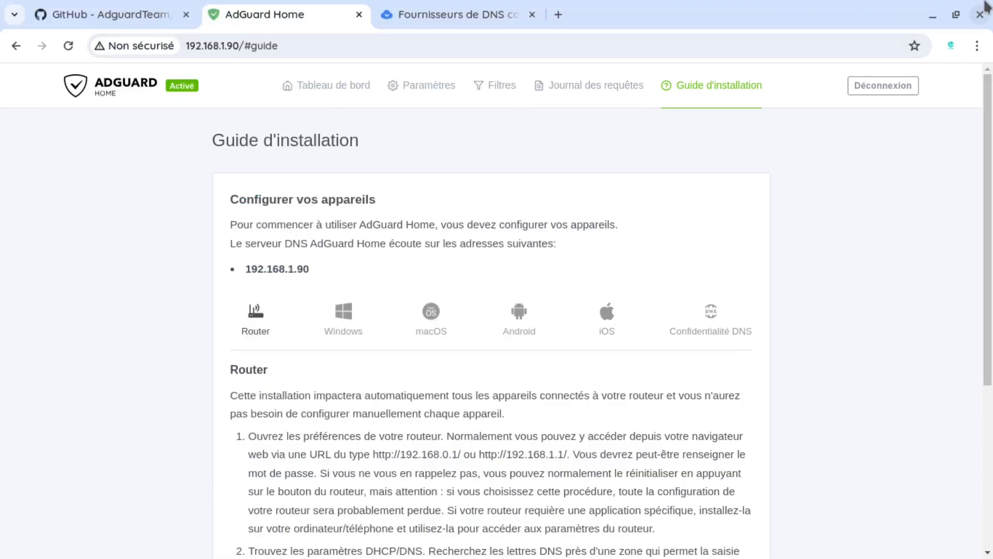
pyautogui.click(934, 20)
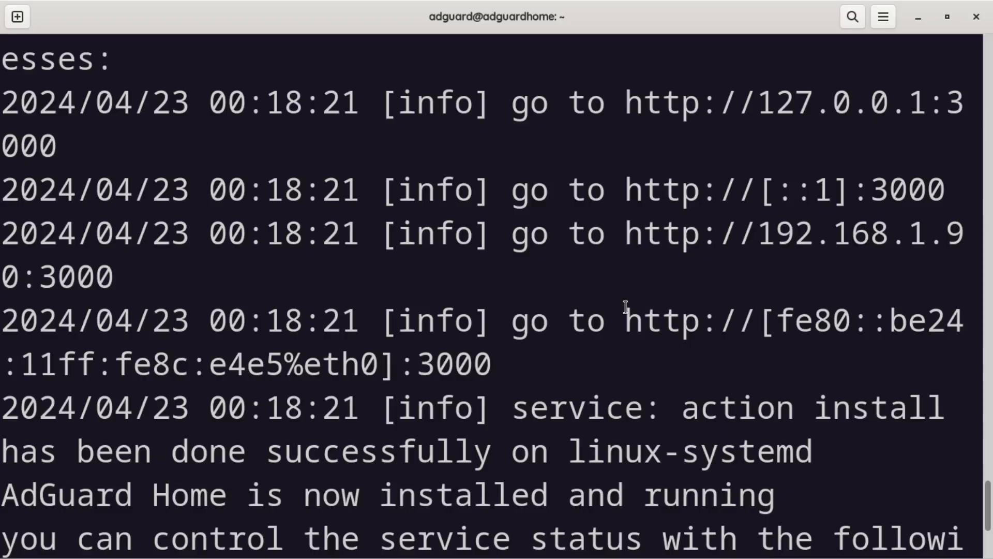
pyautogui.click(918, 18)
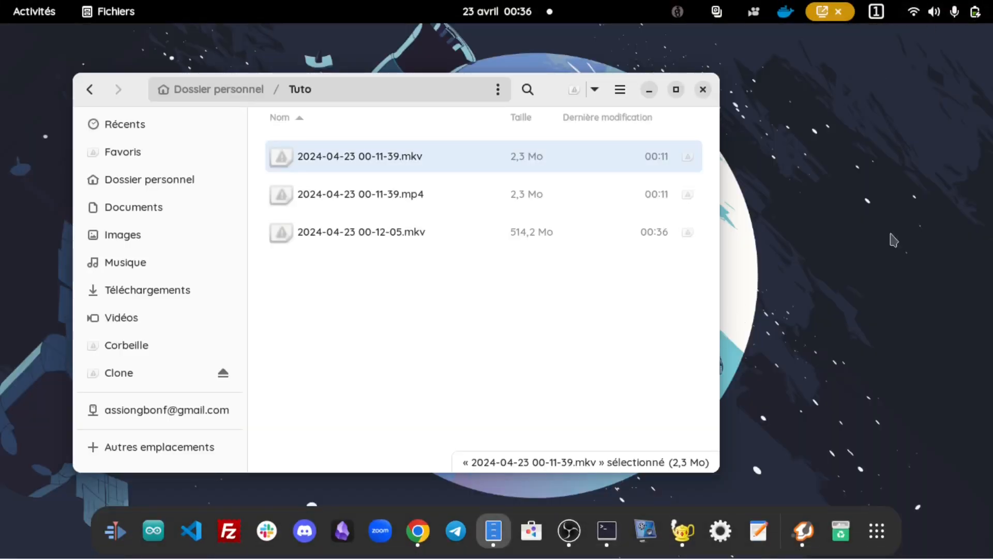
pyautogui.click(703, 89)
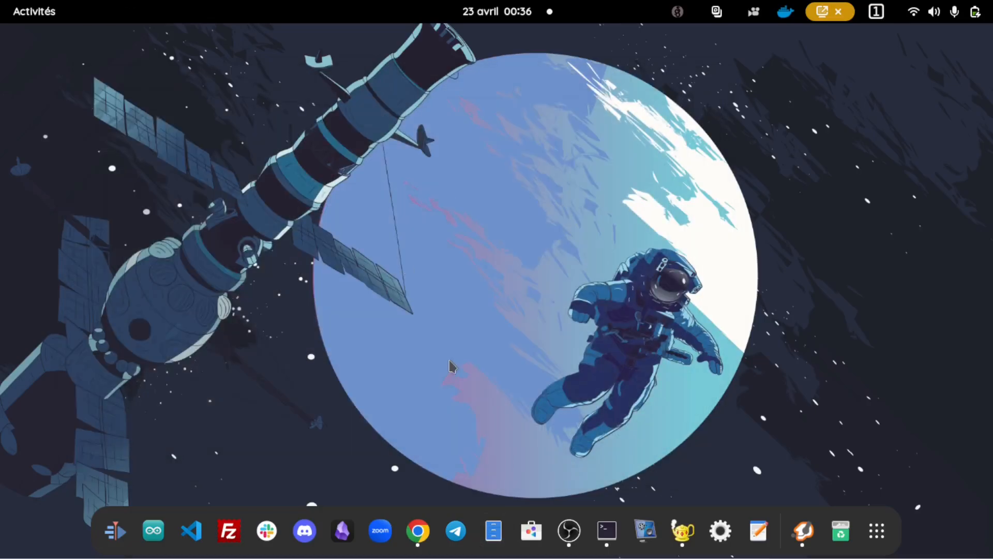
# Open the IT-ADMIN Wi-Fi connection's IPv4 settings in GNOME Settings and switch to Manuel.
pyautogui.click(986, 7)
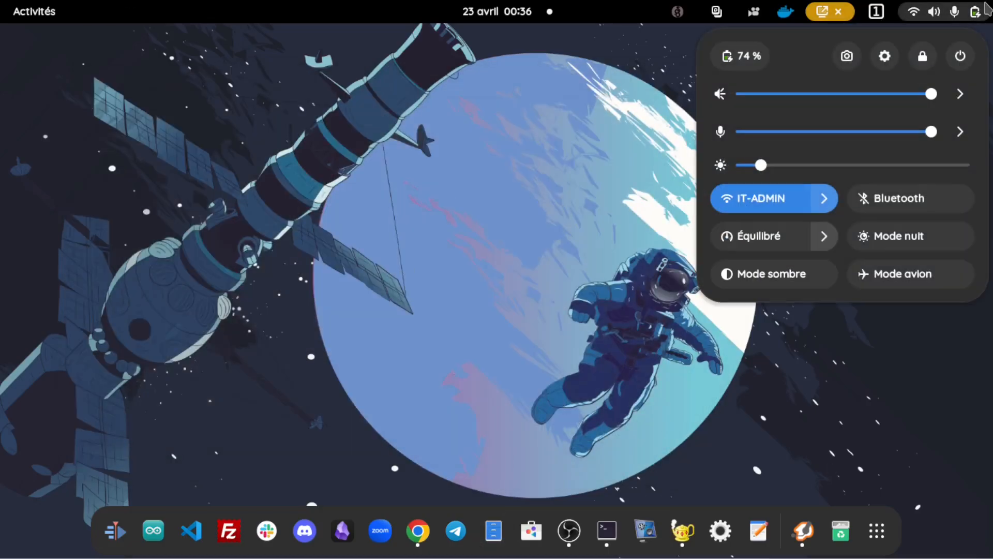
pyautogui.click(825, 198)
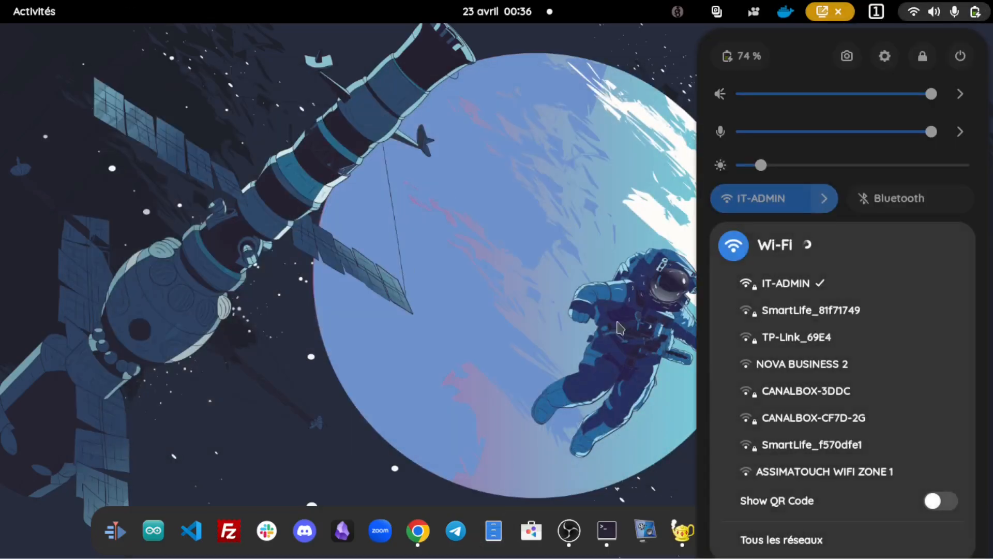
pyautogui.click(799, 288)
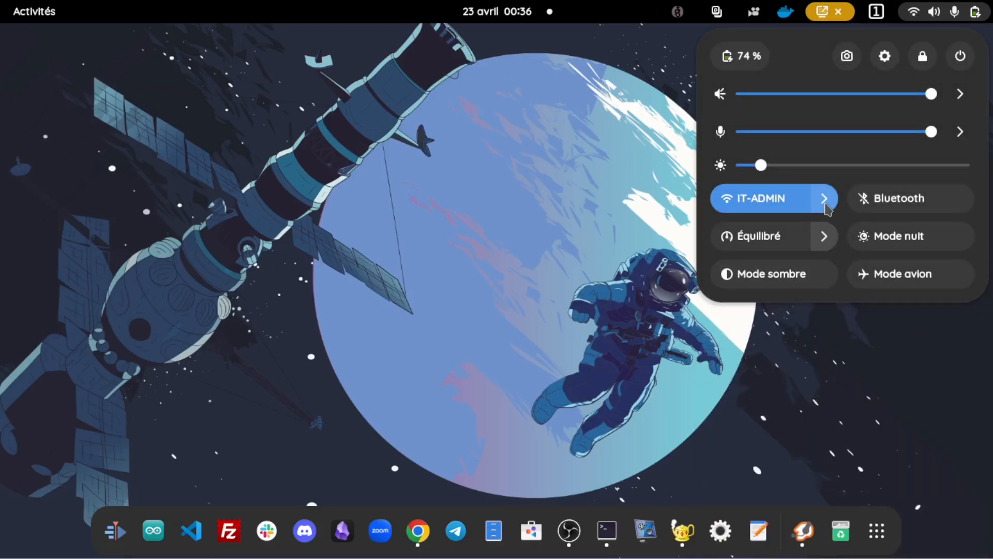
pyautogui.click(885, 55)
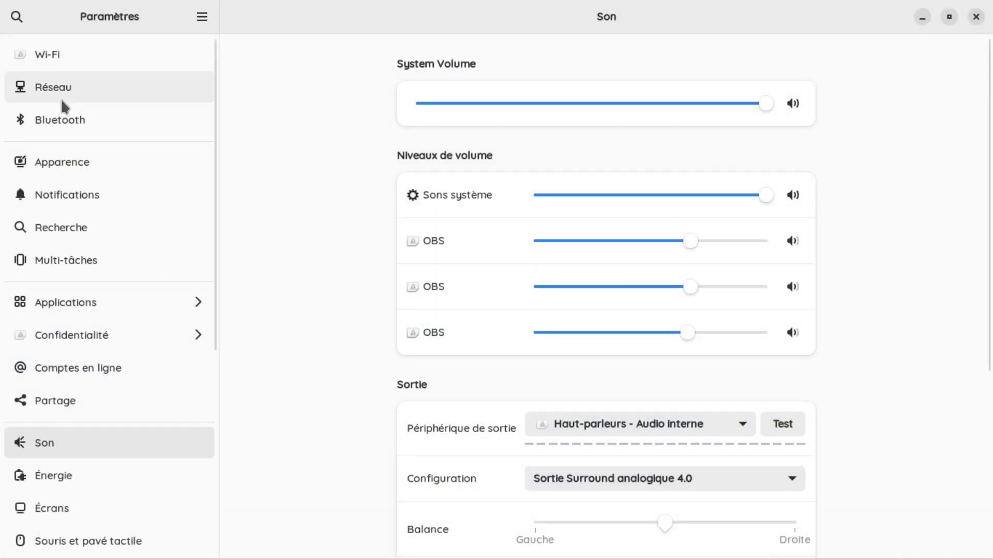
pyautogui.click(61, 94)
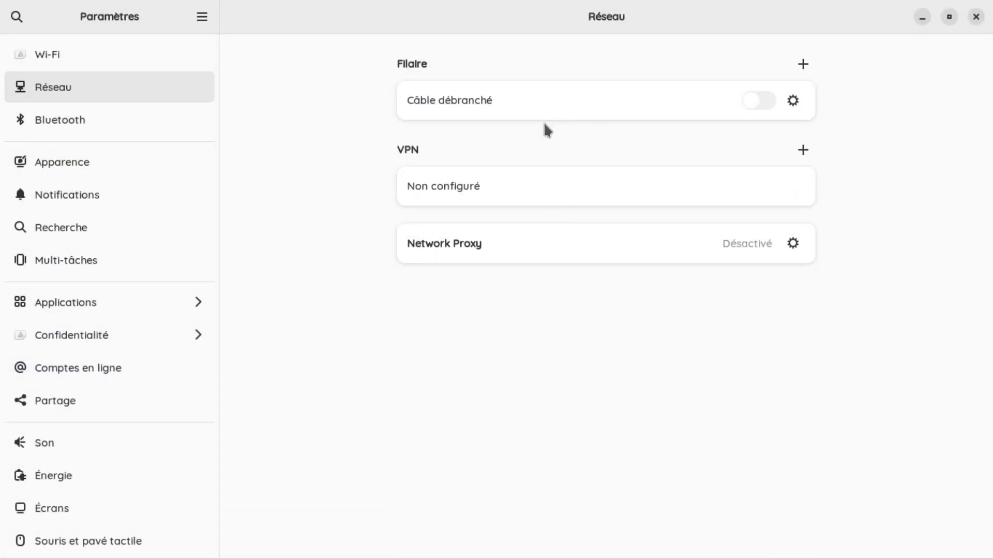
pyautogui.click(78, 56)
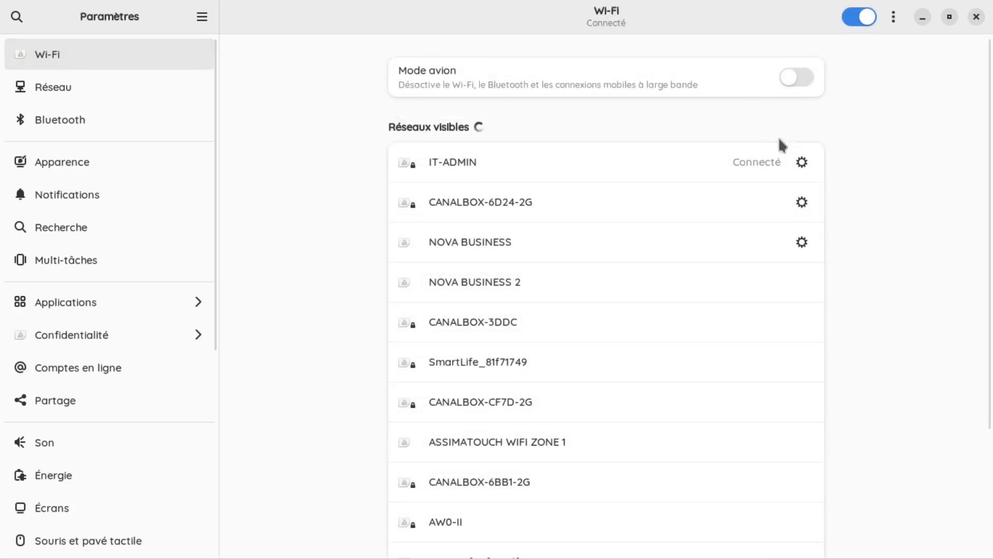
pyautogui.click(802, 162)
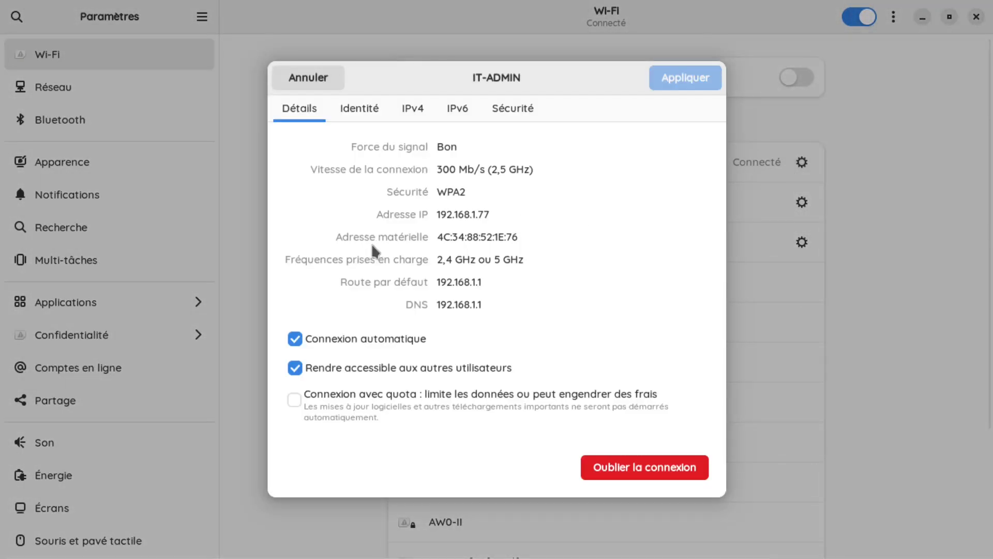
pyautogui.click(412, 110)
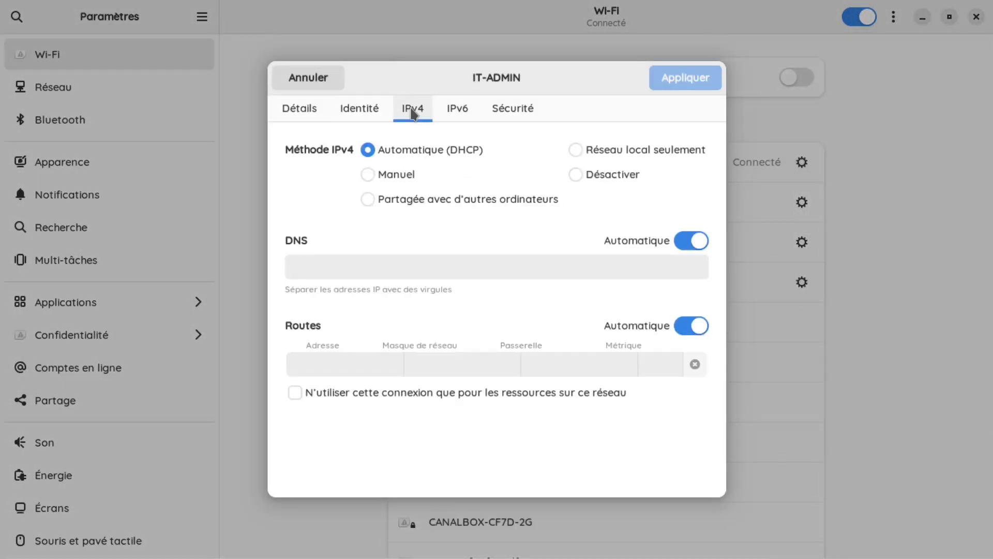
pyautogui.click(369, 175)
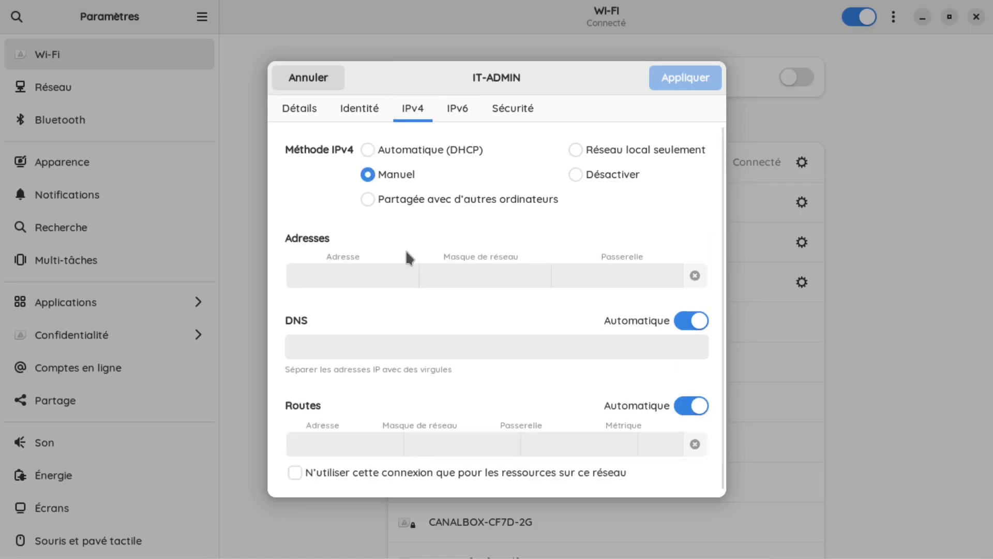
# Enter address 192.168.1.85, mask 24 and gateway 192.168.1.1.
pyautogui.click(341, 277)
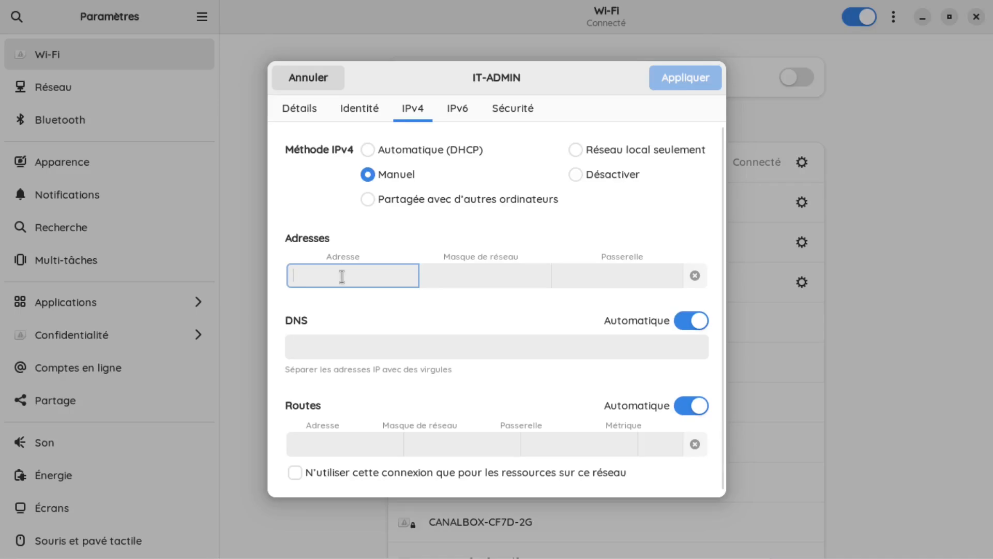
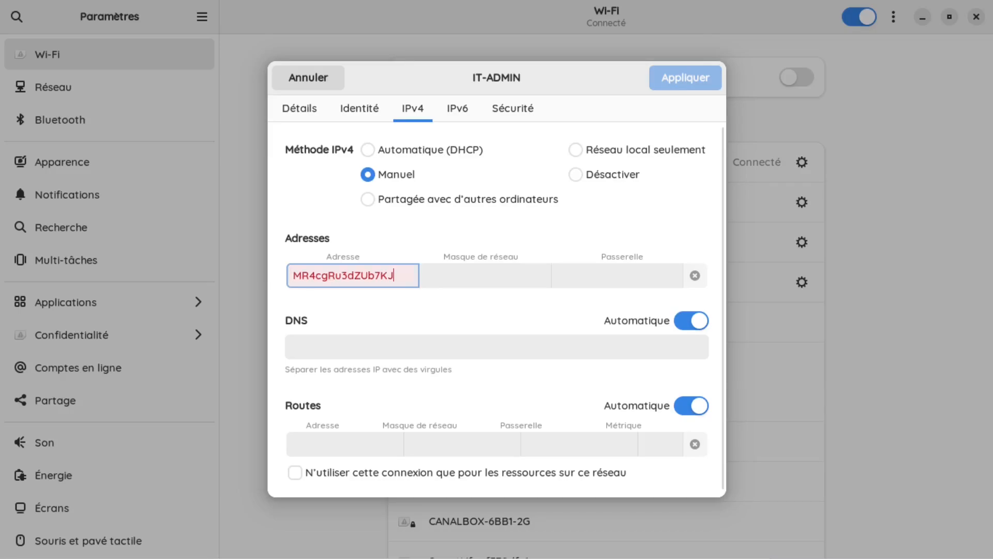
pyautogui.hotkey('ctrl', 'z')
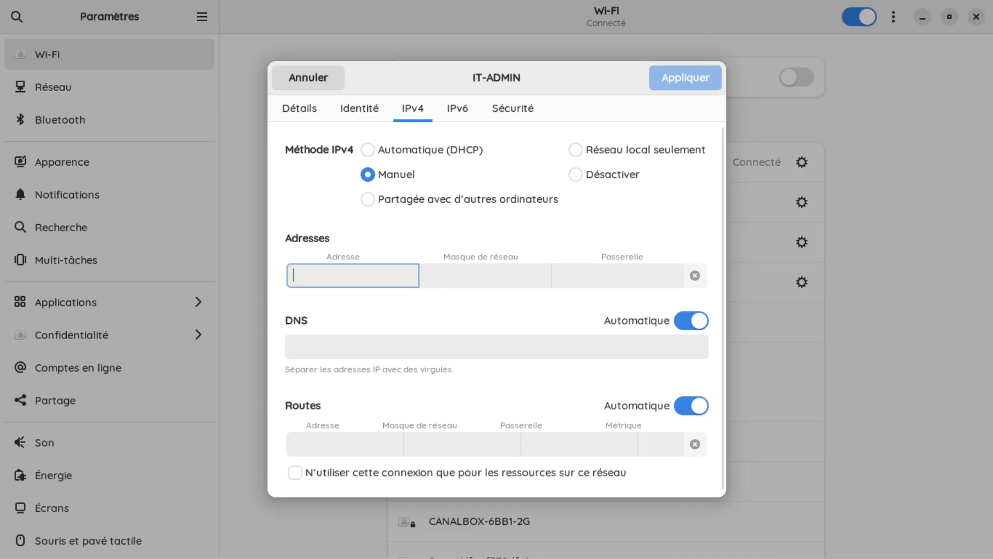
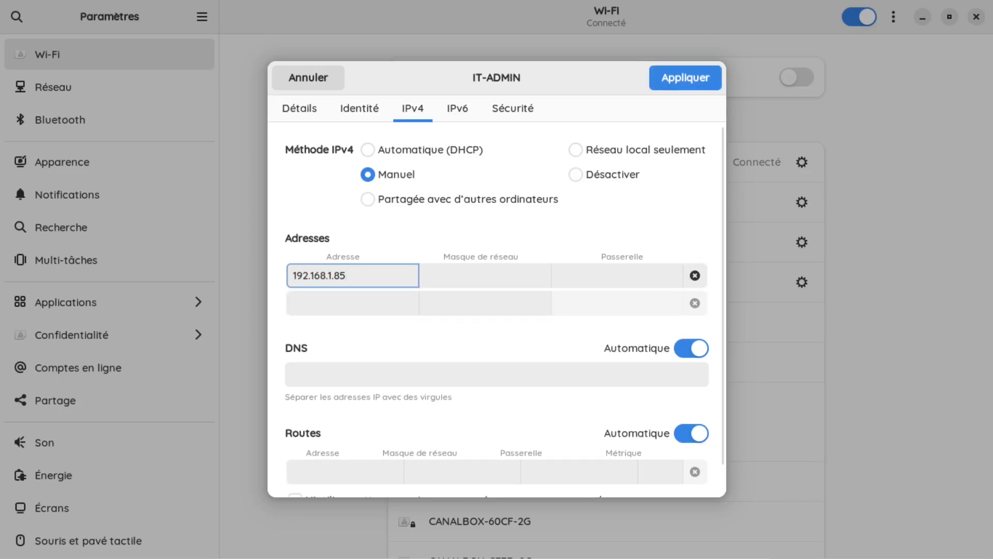
pyautogui.click(481, 288)
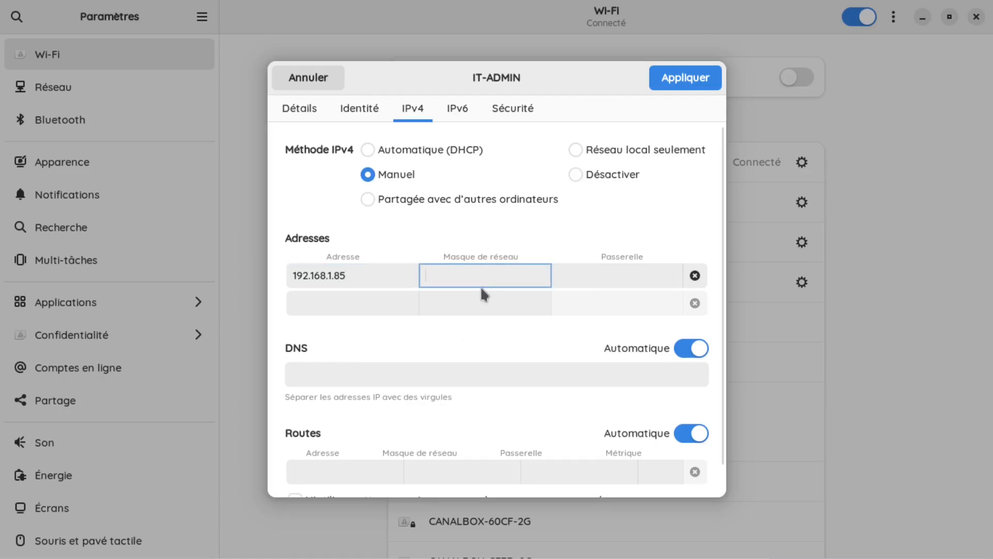
pyautogui.write('24')
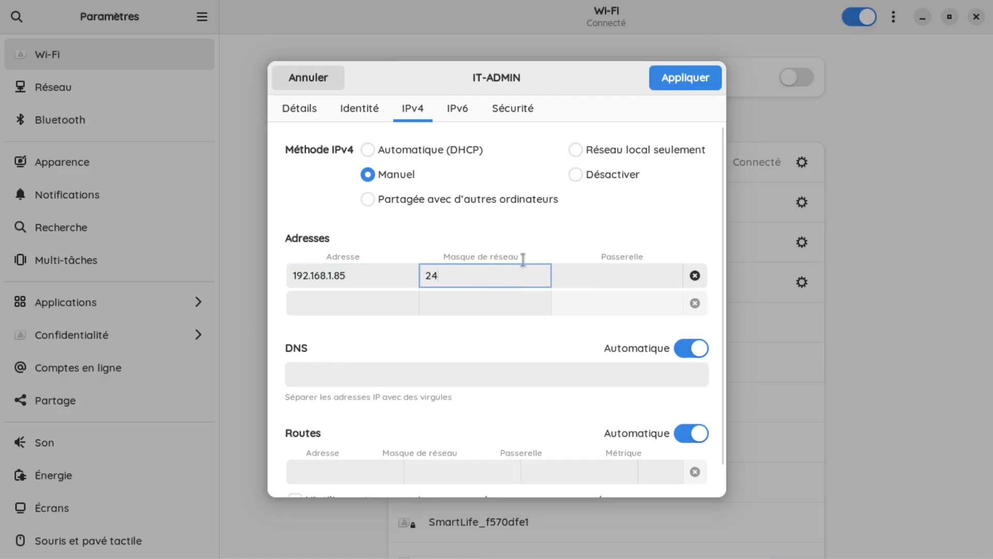
pyautogui.click(613, 273)
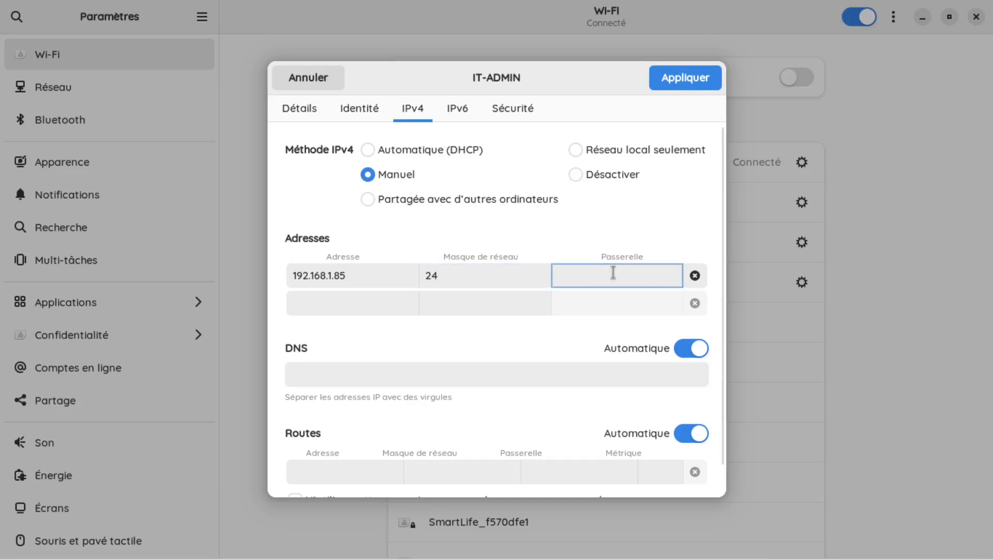
pyautogui.write('192.1')
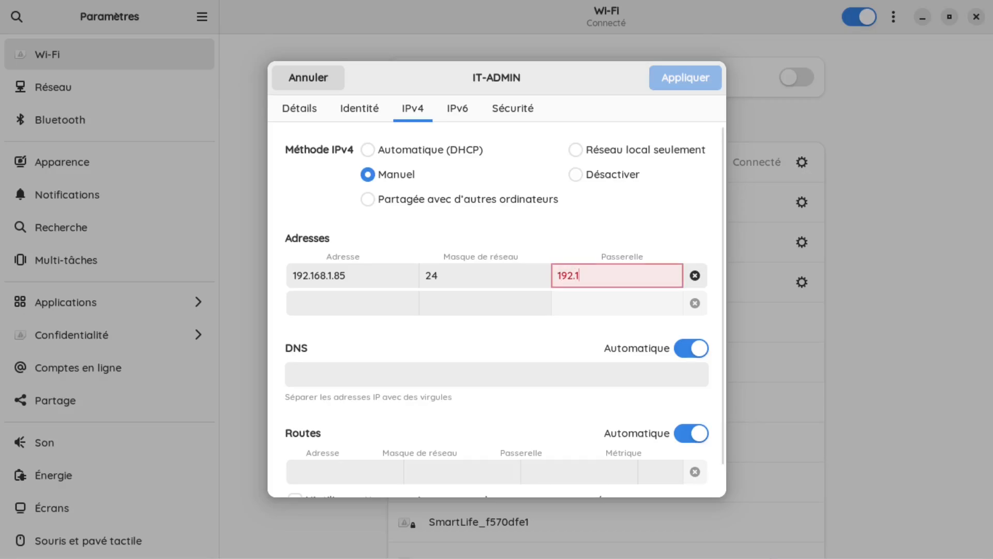
pyautogui.write('68.1.1')
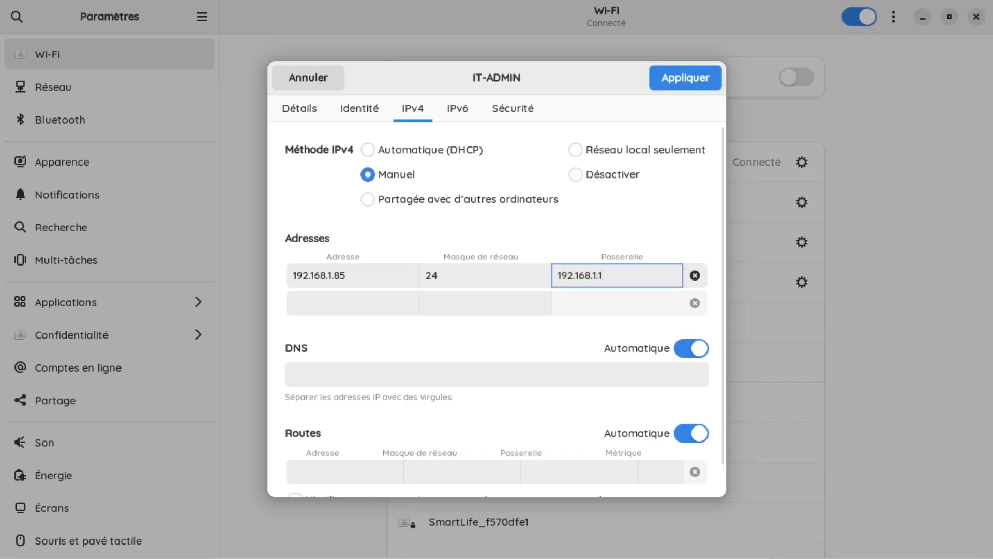
# Select the address 192.168.1.85 for reuse as DNS, undoing a wrong paste.
pyautogui.click(325, 372)
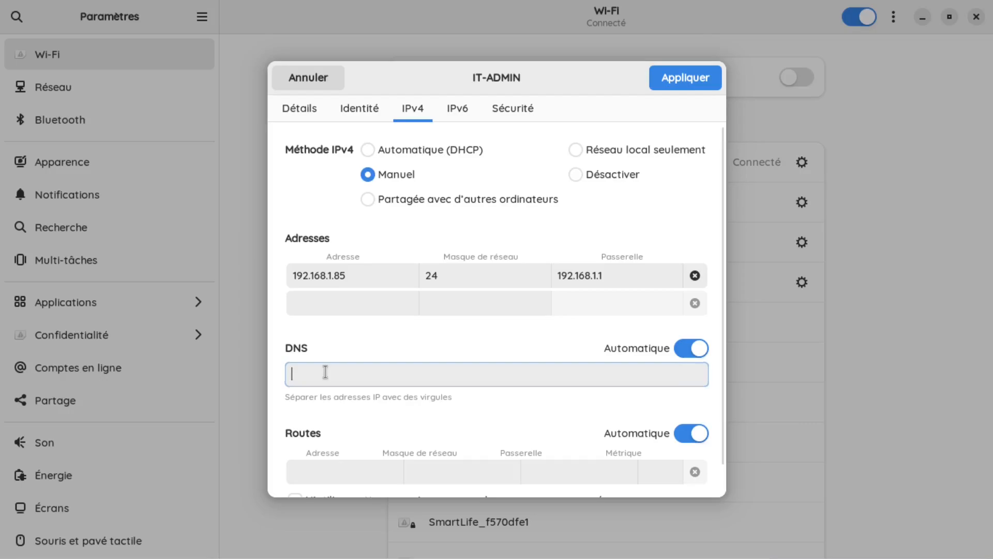
pyautogui.click(352, 275)
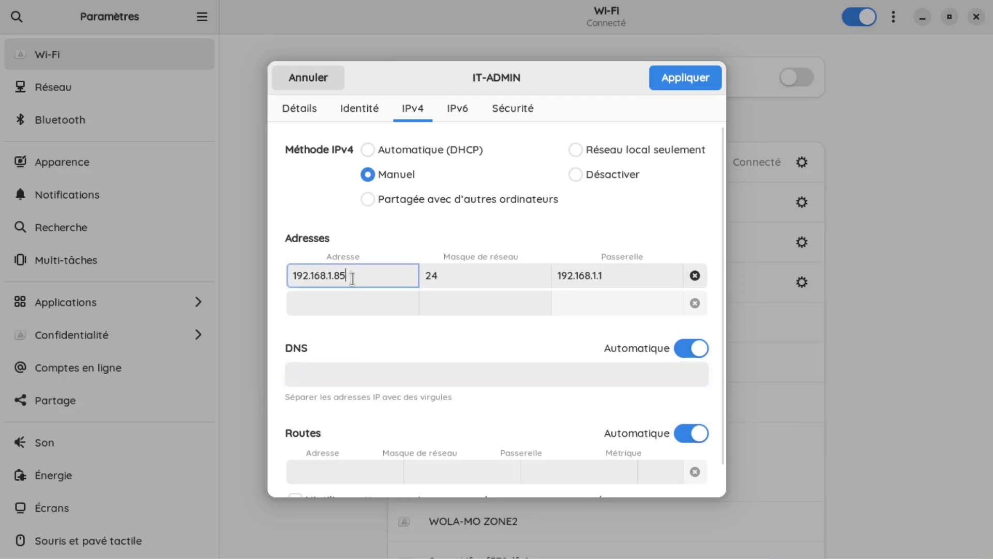
pyautogui.doubleClick(352, 276)
pyautogui.click(319, 368)
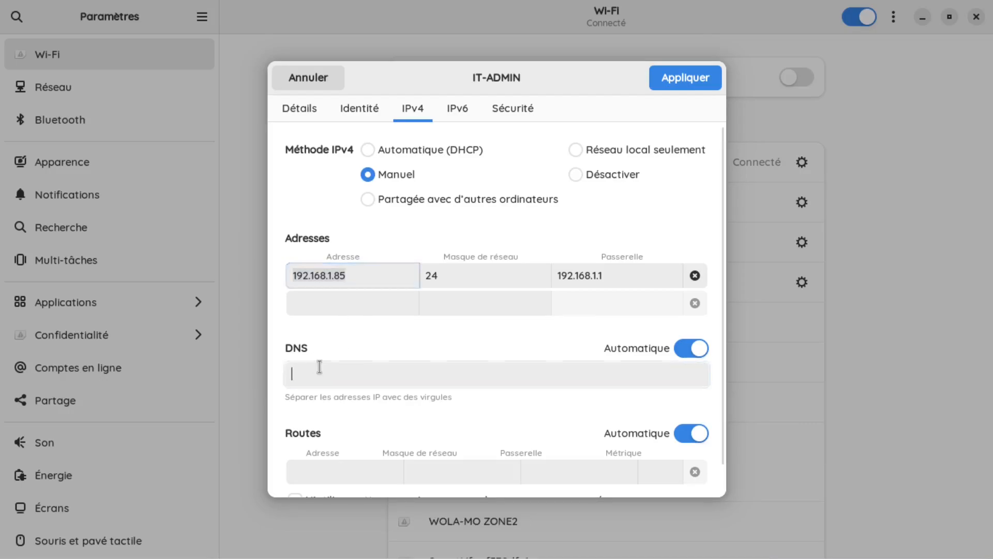
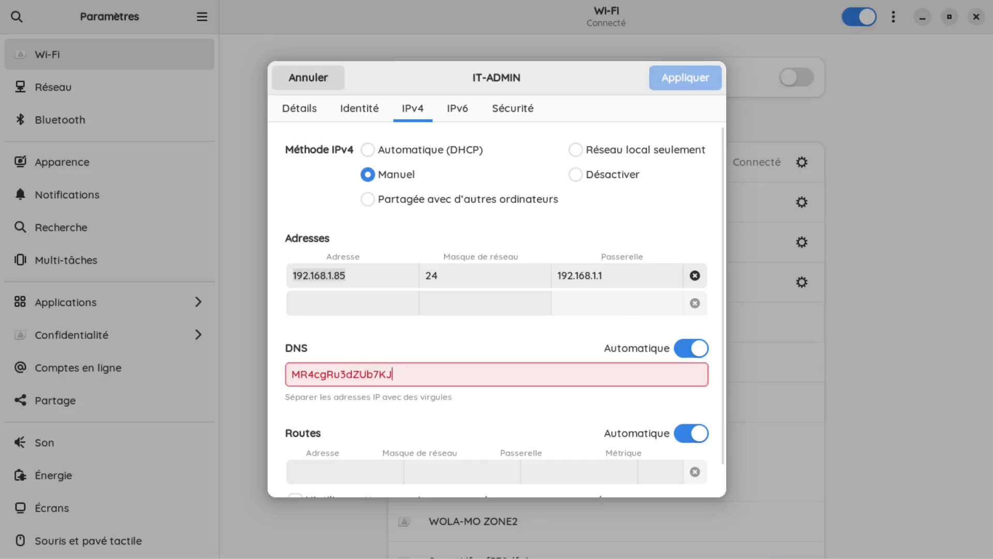
pyautogui.hotkey('ctrl', 'z')
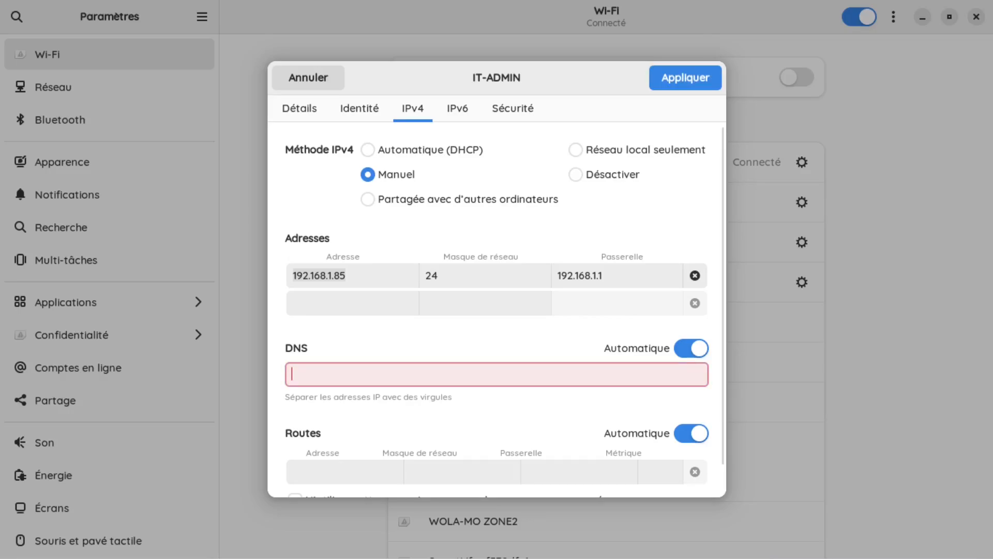
pyautogui.click(386, 266)
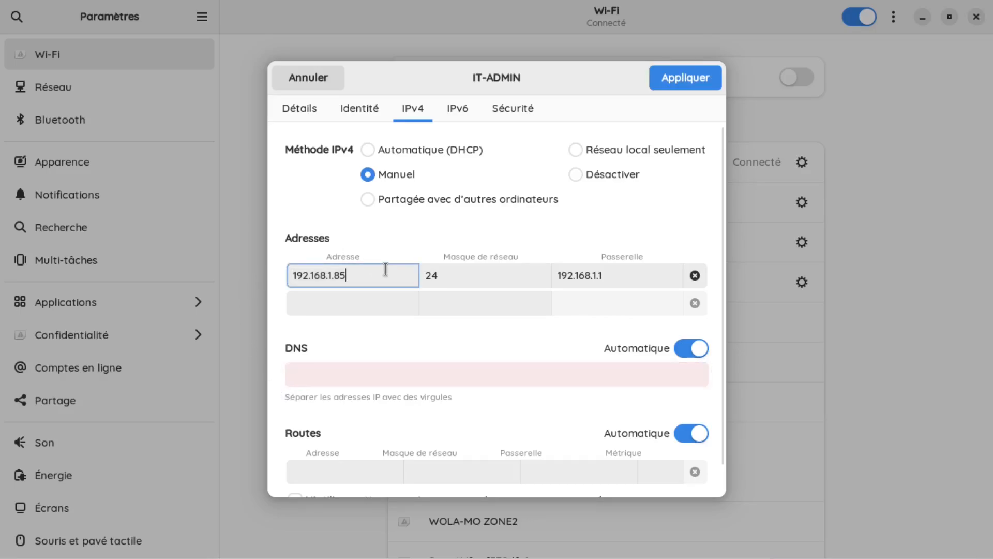
pyautogui.hotkey('ctrl', 'a')
pyautogui.hotkey('ctrl', 'c')
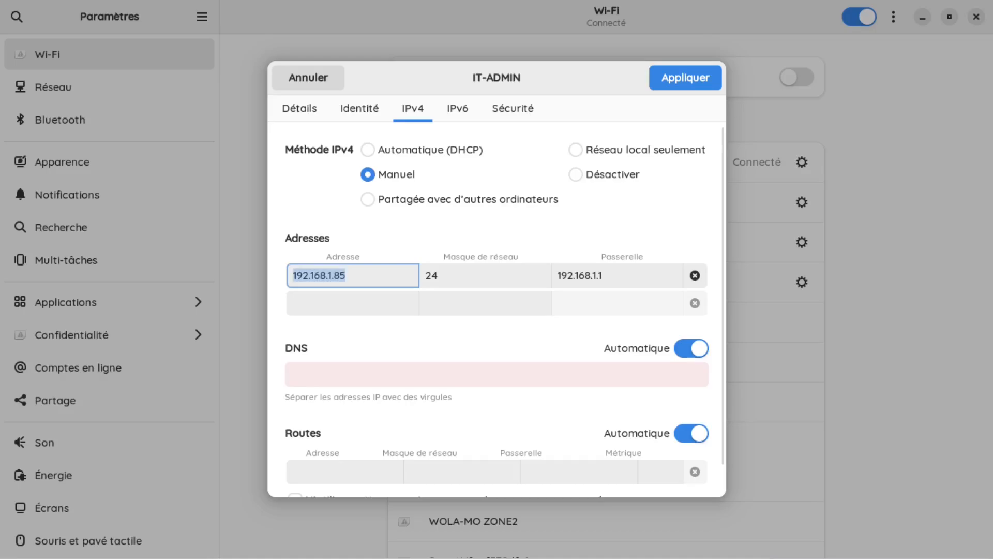
# Set the DNS server to 192.168.1.90 and apply the connection changes.
pyautogui.click(306, 374)
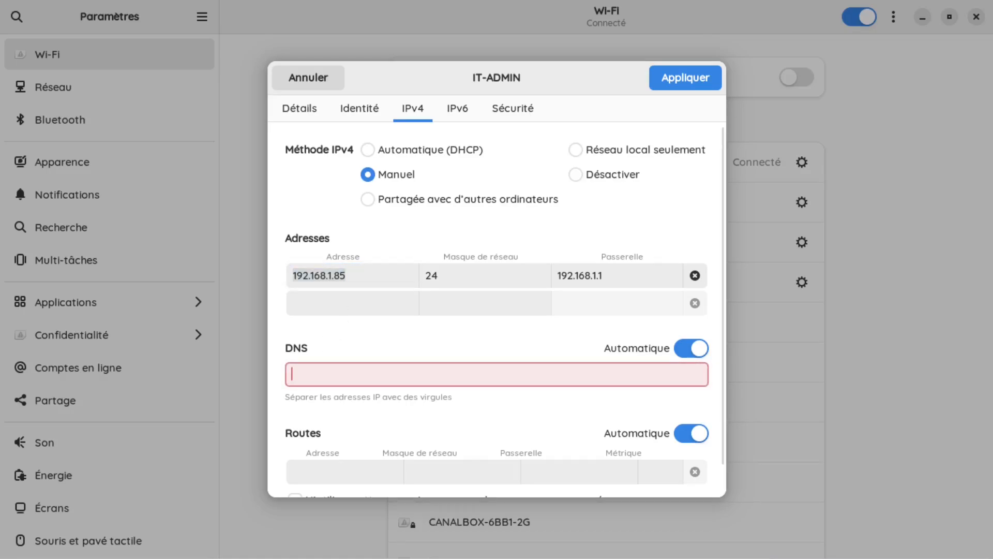
pyautogui.hotkey('ctrl', 'v')
pyautogui.press('BackSpace')
pyautogui.press('BackSpace')
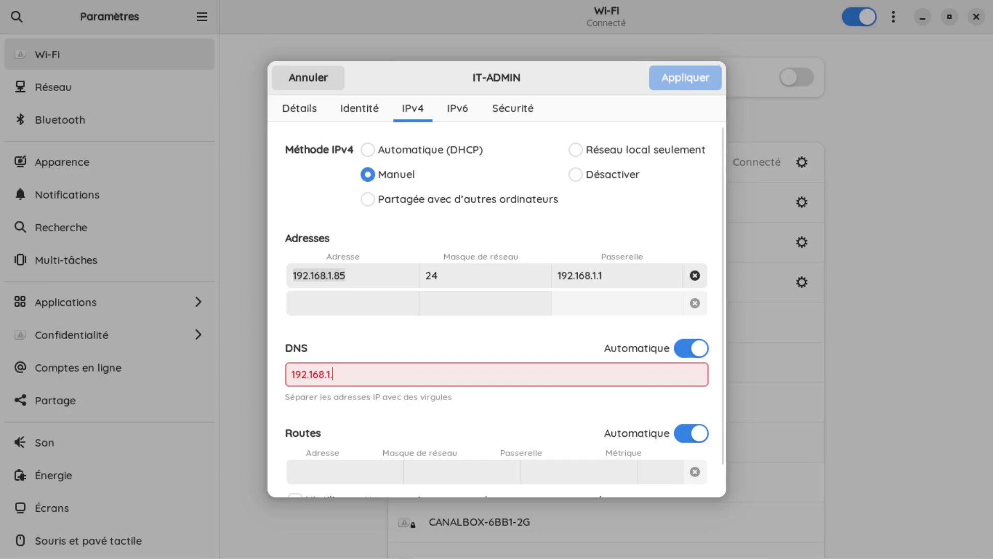
pyautogui.write('90')
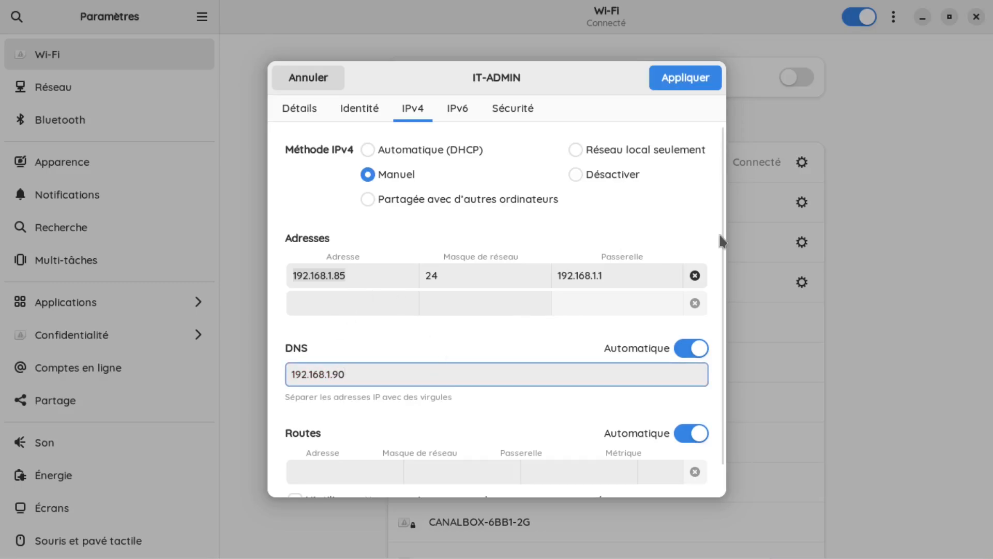
pyautogui.click(689, 78)
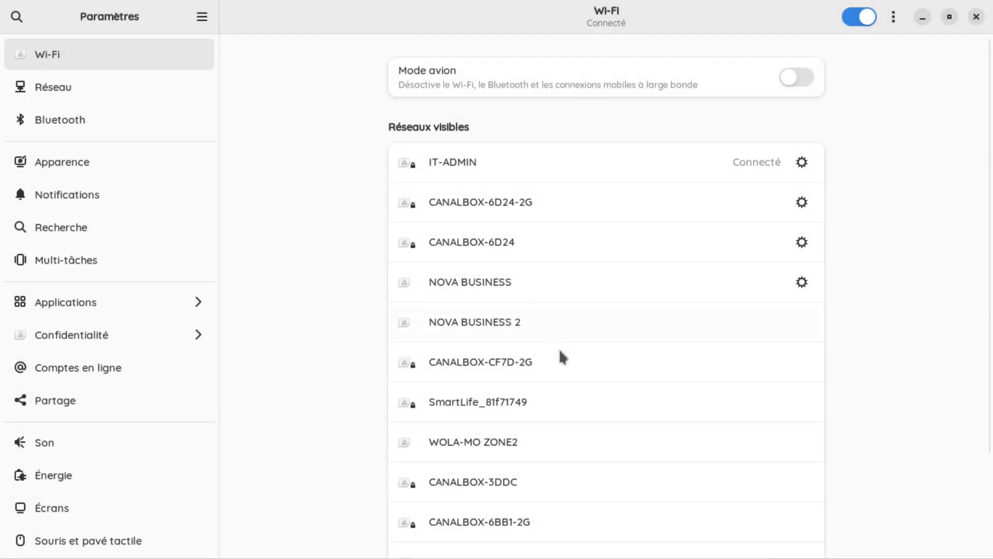
# Restart NetworkManager with sudo in a new Terminal tab, then minimise Terminal and Settings.
pyautogui.moveTo(508, 557)
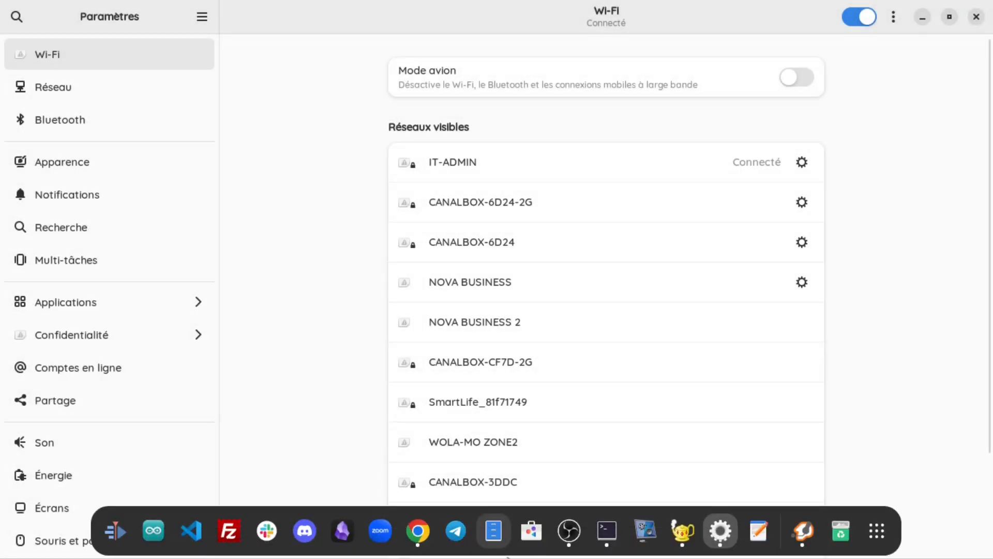
pyautogui.click(607, 530)
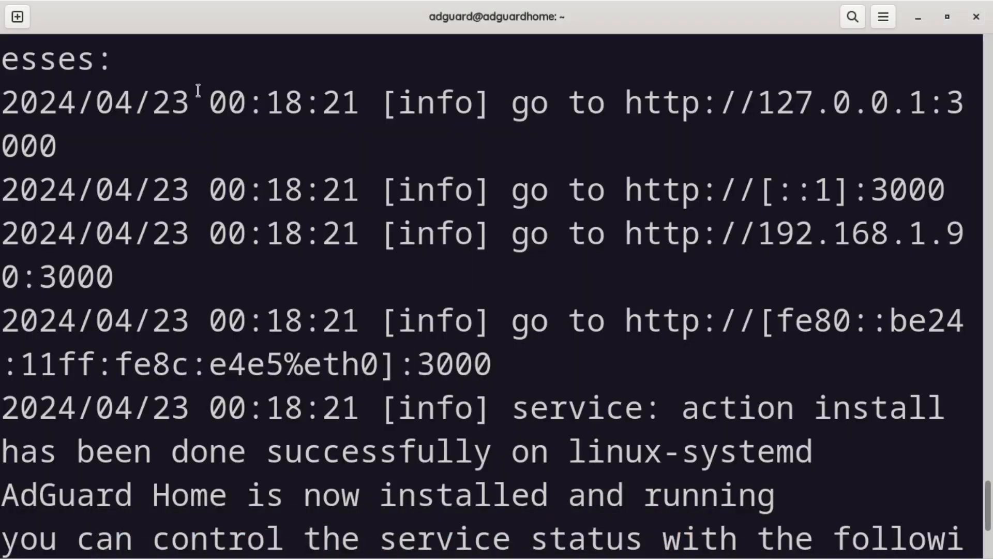
pyautogui.click(17, 16)
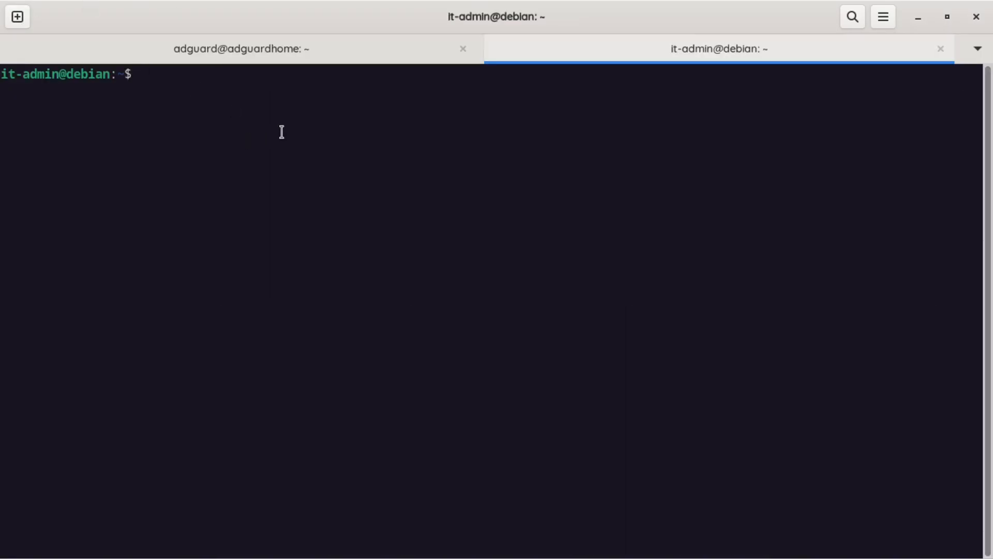
pyautogui.write('sudo systemctl restart NetworkManager')
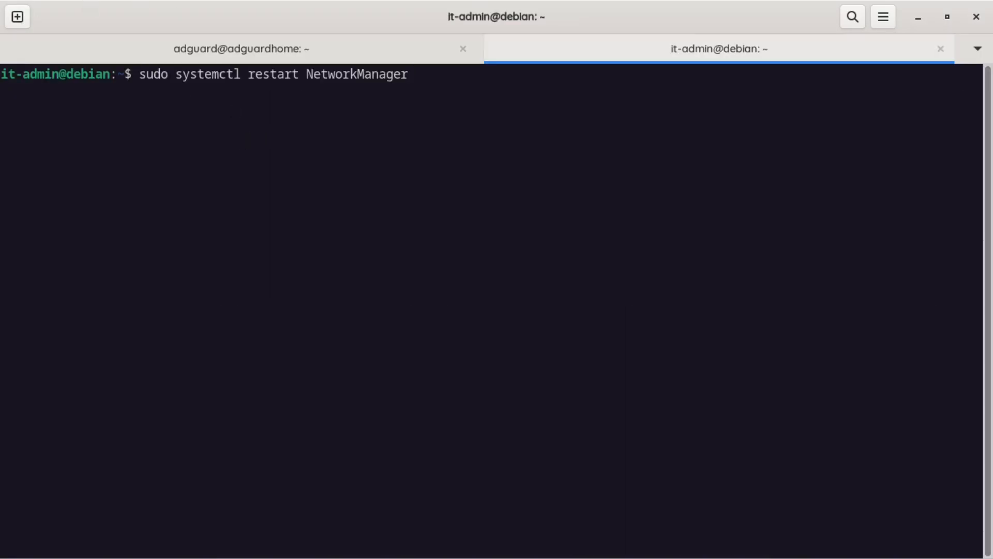
pyautogui.press('Return')
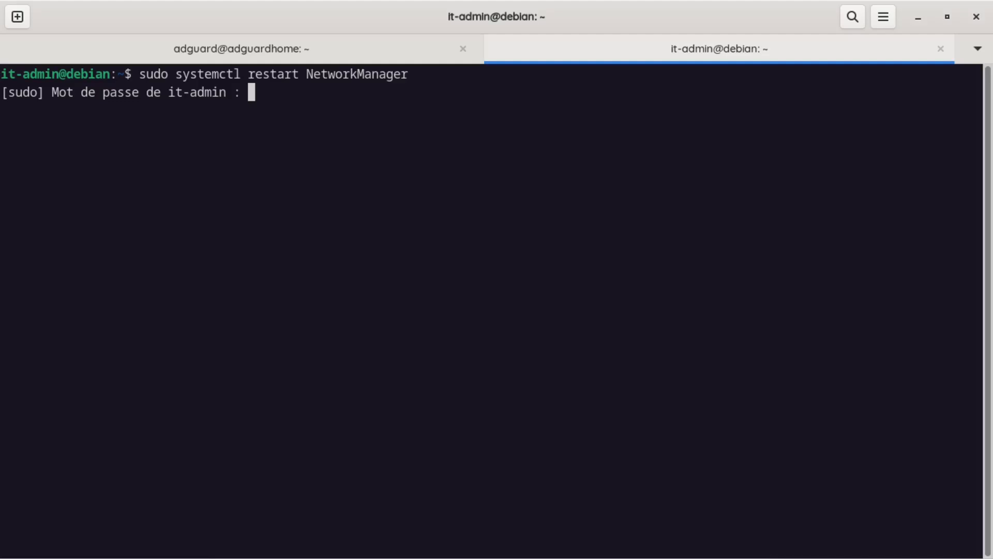
pyautogui.press('Return')
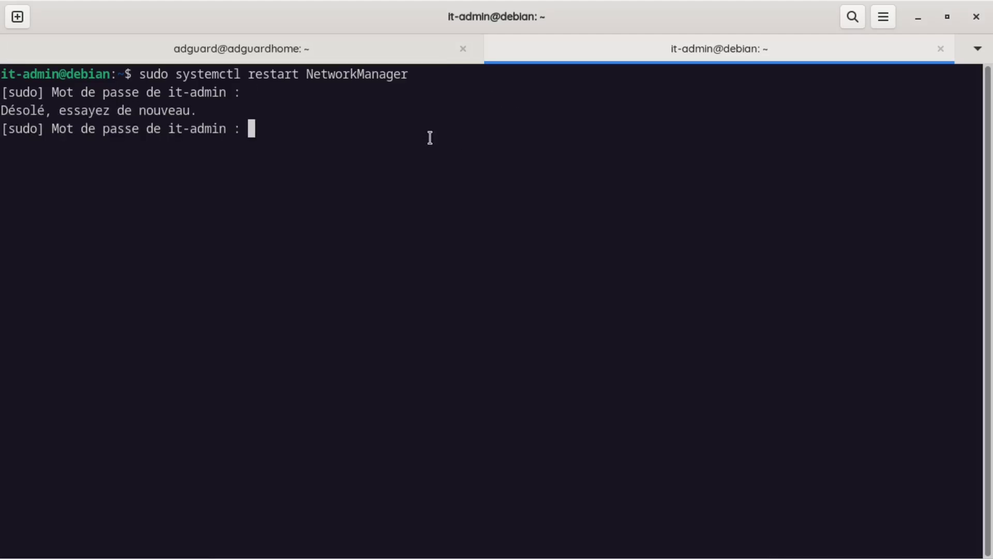
pyautogui.press('Return')
pyautogui.press('Return')
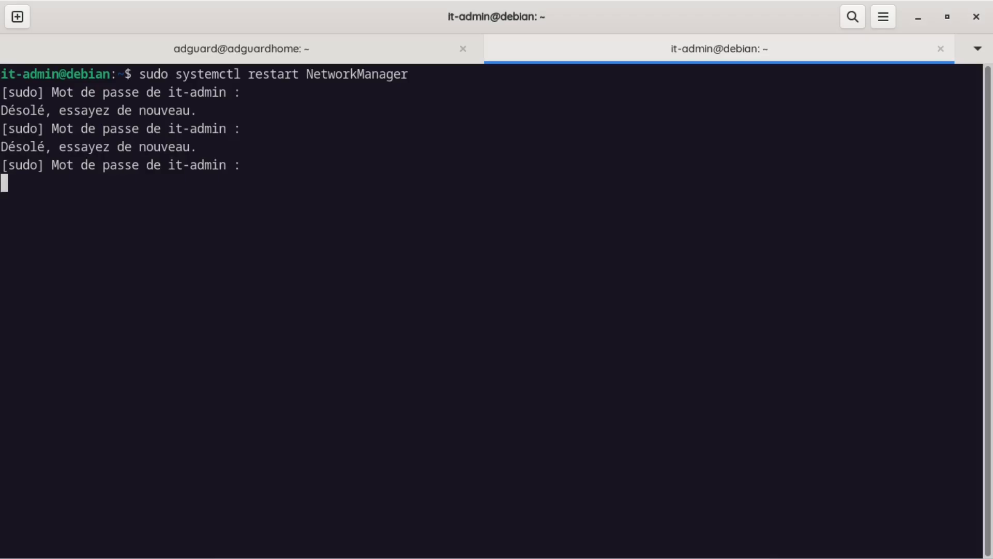
pyautogui.click(918, 17)
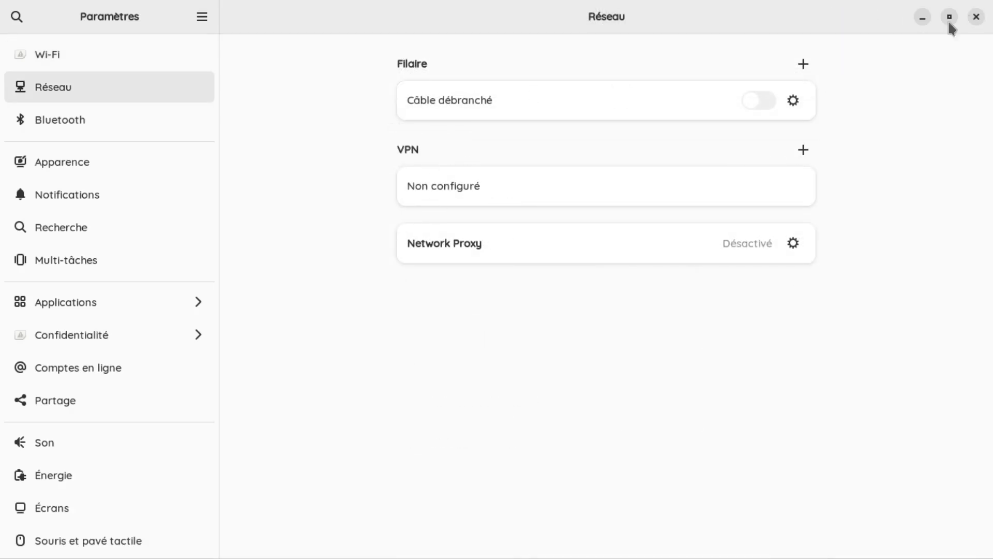
pyautogui.click(923, 17)
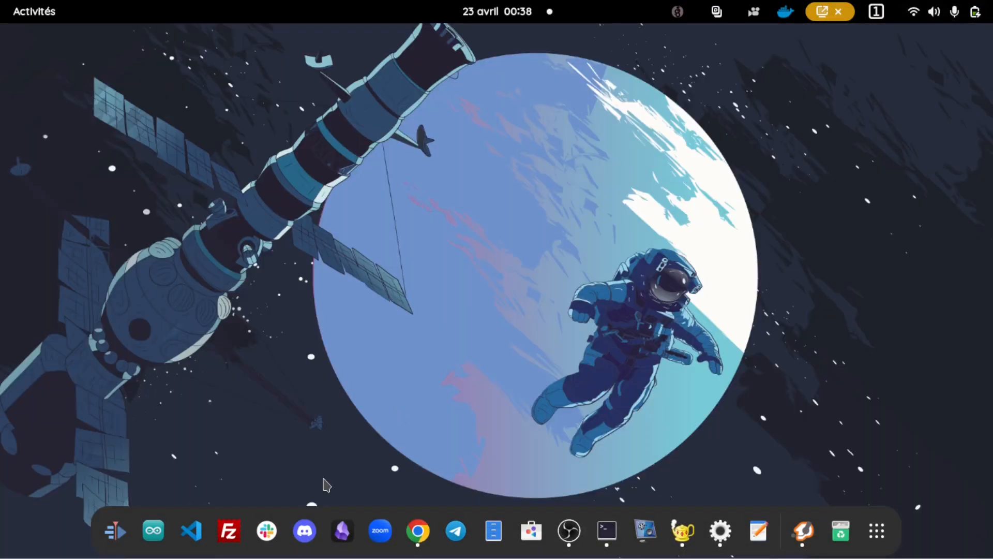
# Return to the AdGuard Home dashboard in Chrome, showing 10 requests blocked from 192.168.1.85.
pyautogui.click(418, 530)
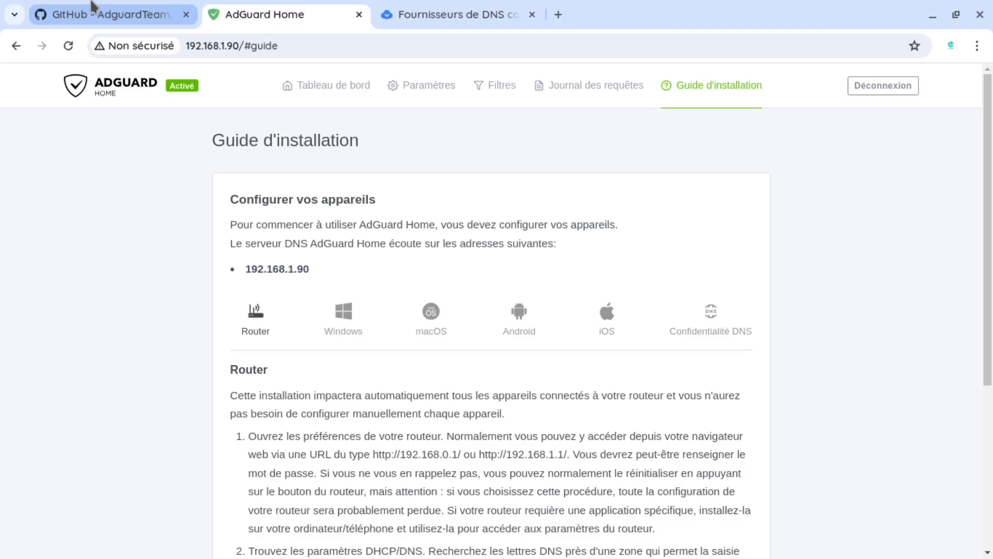
pyautogui.click(120, 96)
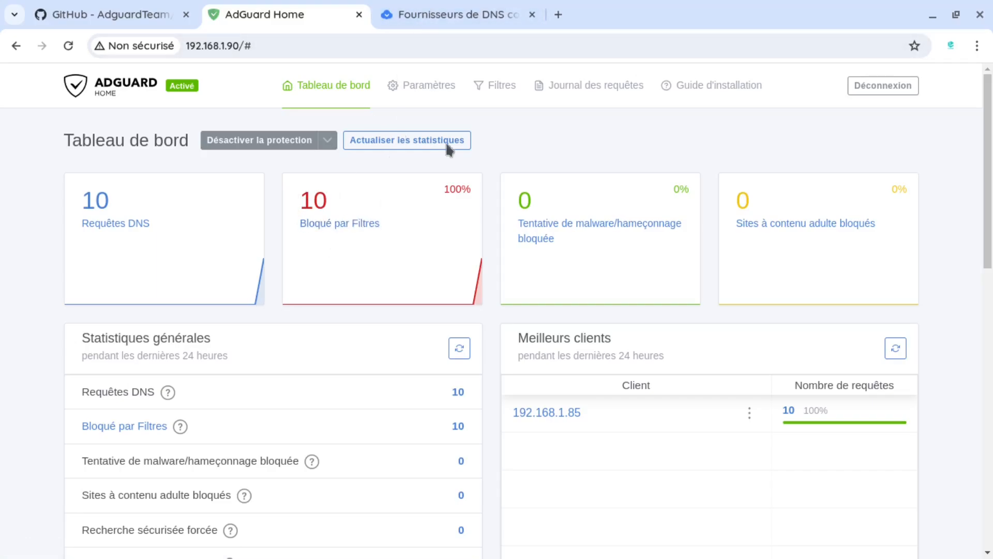
pyautogui.click(558, 15)
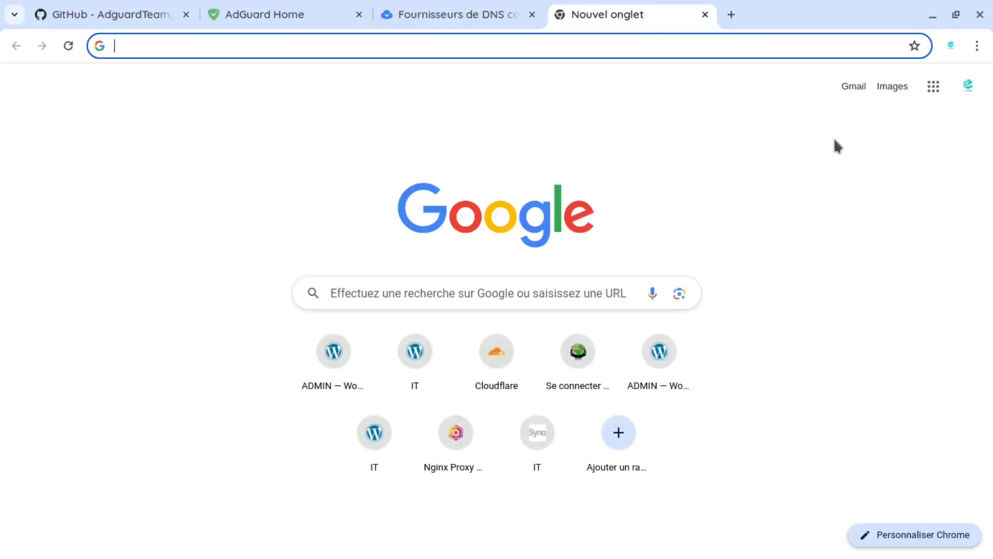
pyautogui.click(933, 96)
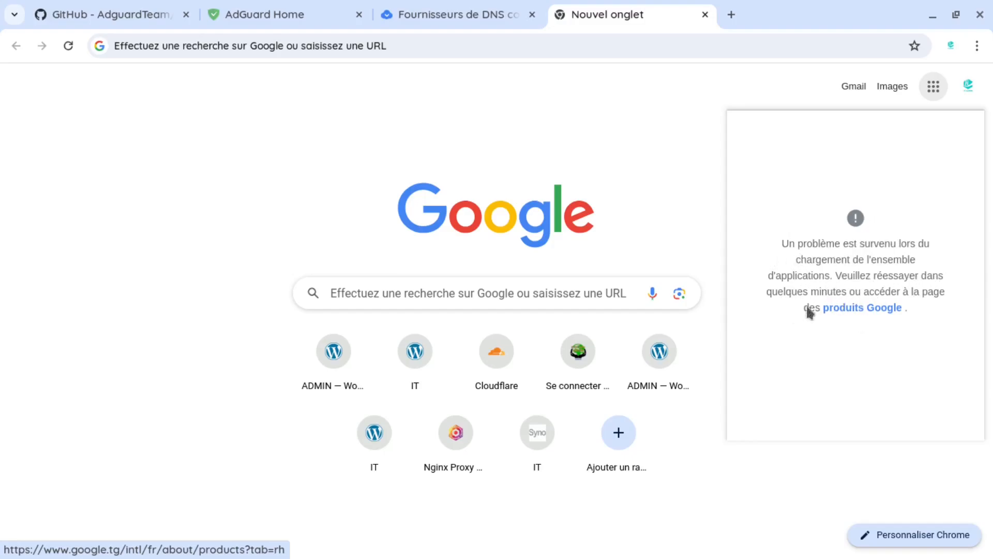
pyautogui.click(856, 308)
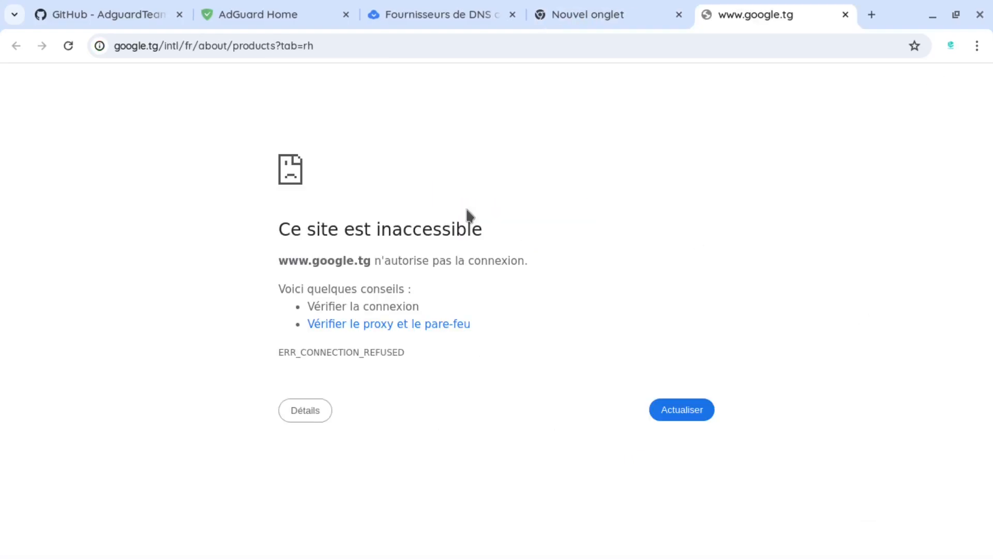
pyautogui.click(70, 45)
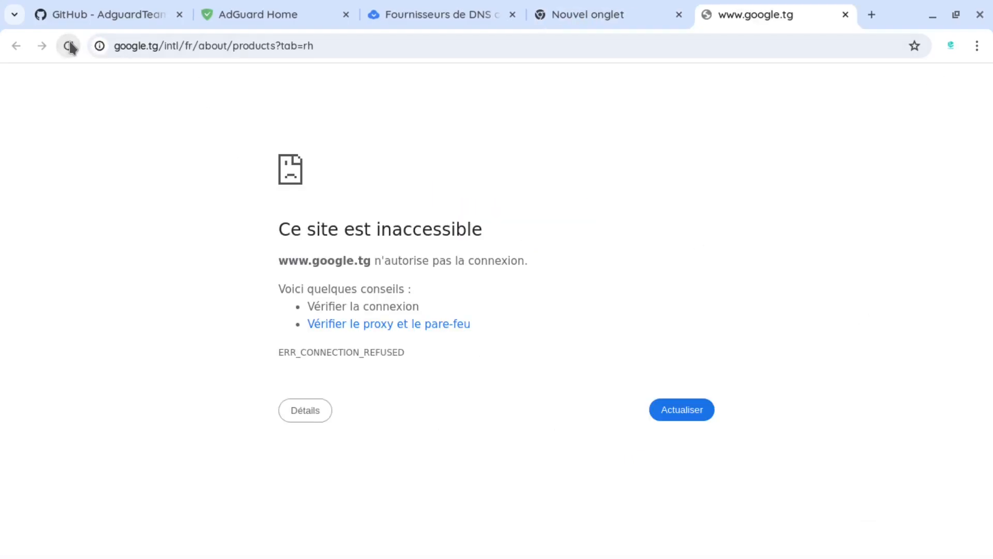
pyautogui.click(70, 44)
pyautogui.click(70, 44)
# Refresh the AdGuard Home statistics and view the log of queries blocked by filters.
pyautogui.click(265, 6)
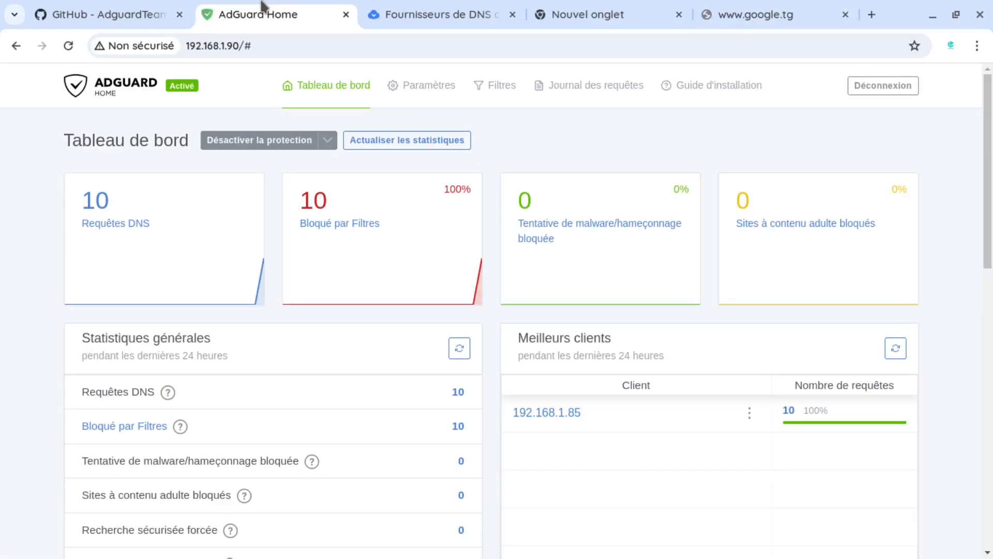
pyautogui.click(380, 138)
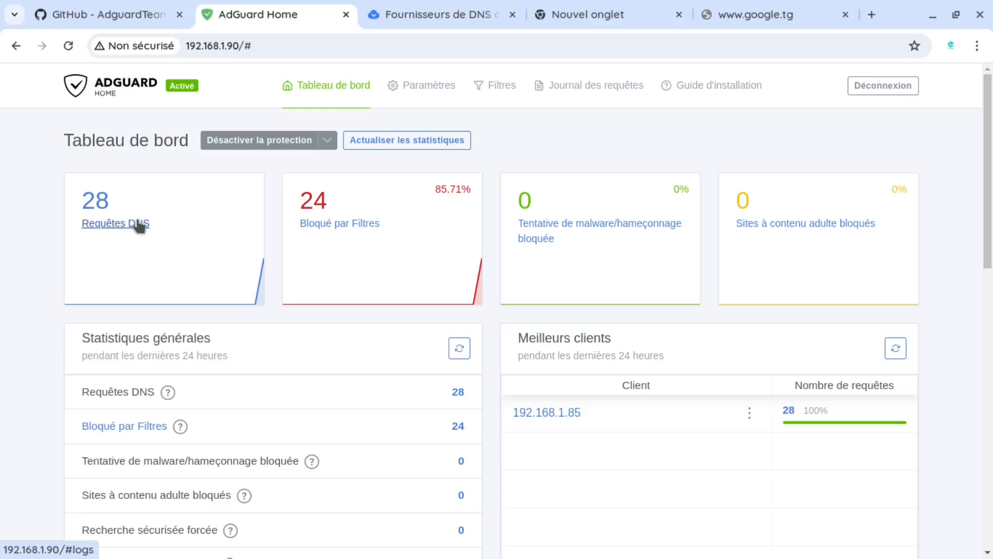
pyautogui.click(356, 231)
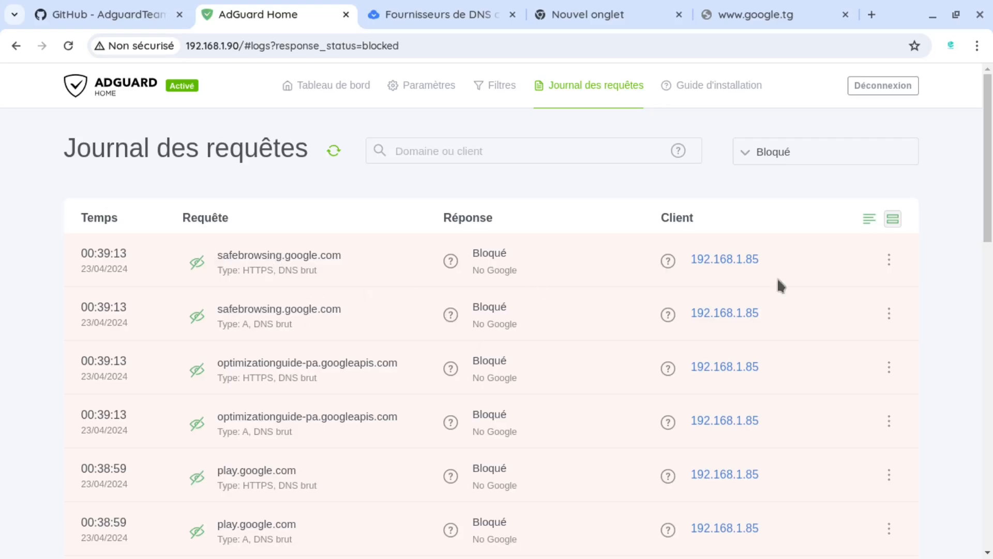
pyautogui.moveTo(990, 199)
pyautogui.mouseDown()
pyautogui.moveTo(990, 393)
pyautogui.moveTo(990, 209)
pyautogui.mouseUp()
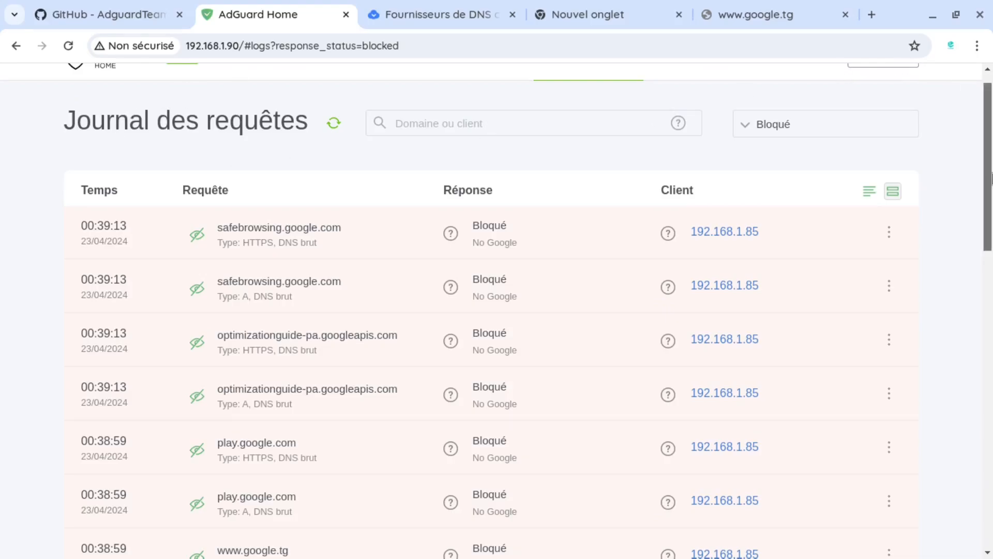
pyautogui.scroll(1, 990, 114)
pyautogui.click(108, 90)
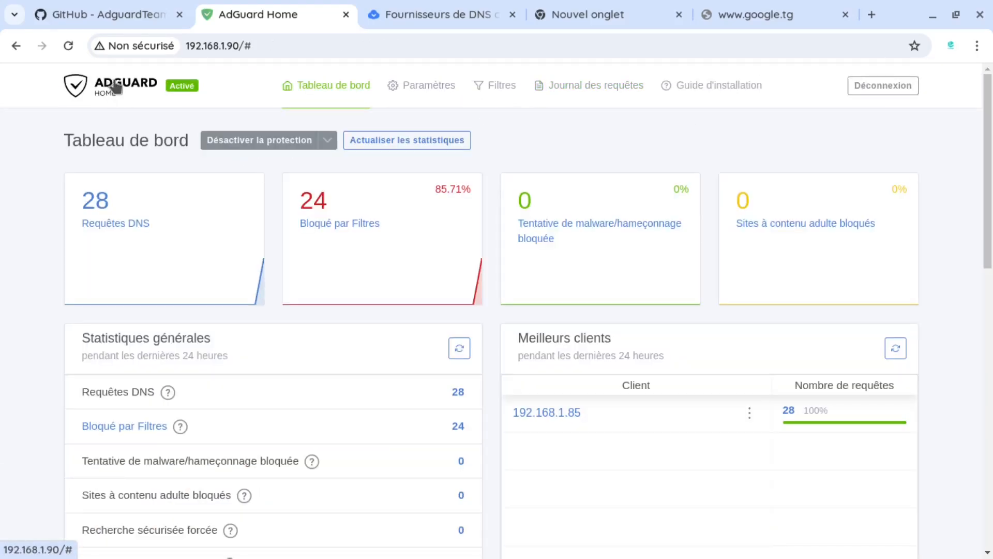
pyautogui.scroll(-8, 991, 197)
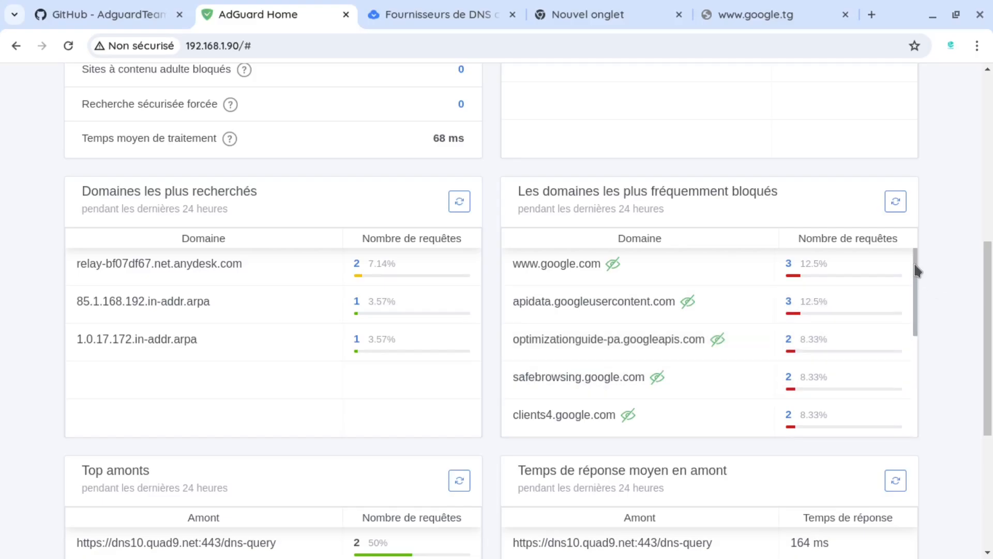
pyautogui.moveTo(915, 269); pyautogui.dragTo(991, 228)
pyautogui.scroll(8, 991, 229)
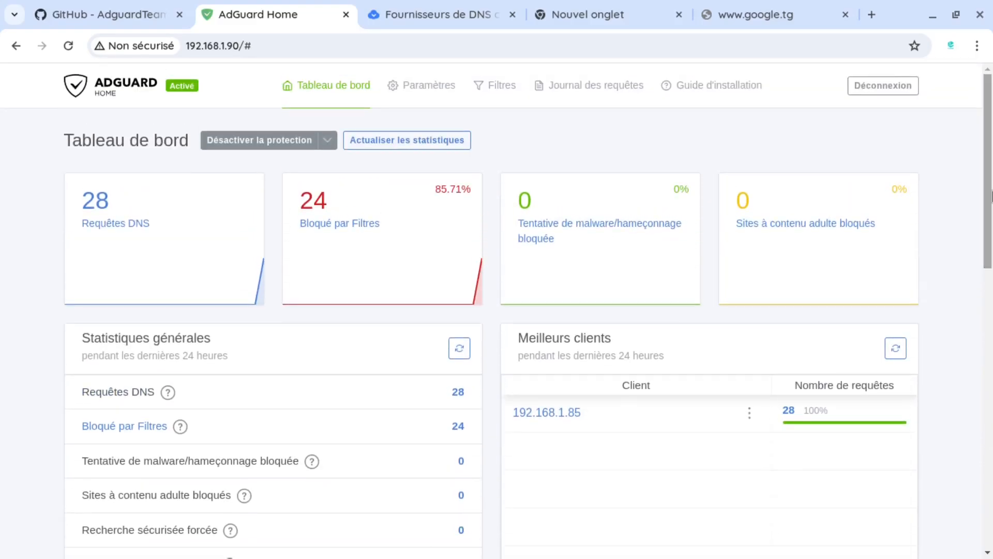